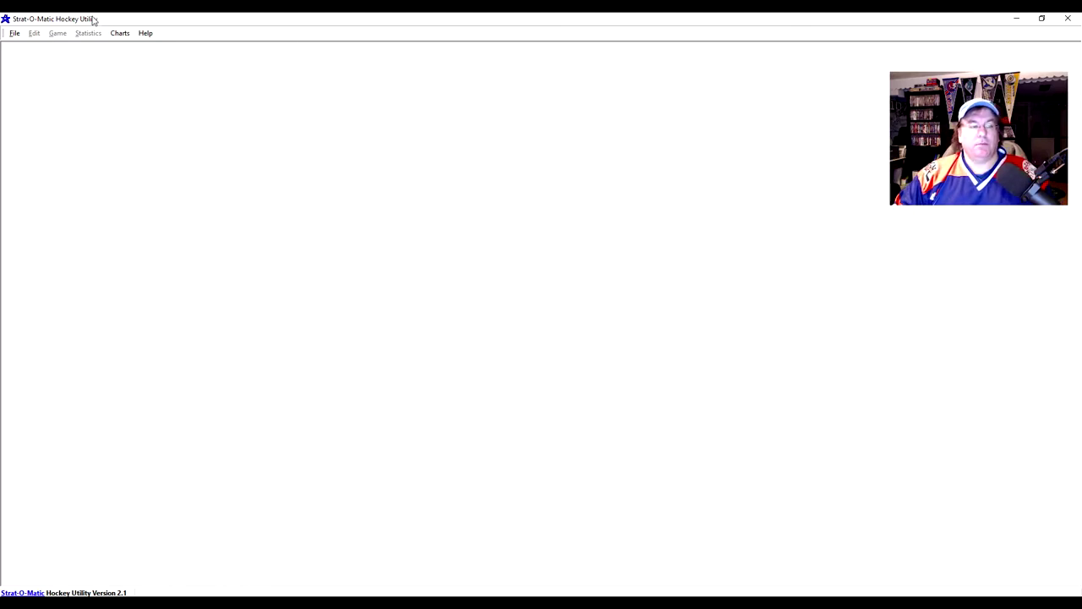
Step: Create a new league named 80Finals with the abbreviation 7980F and 7 games per team
left_click(13, 34)
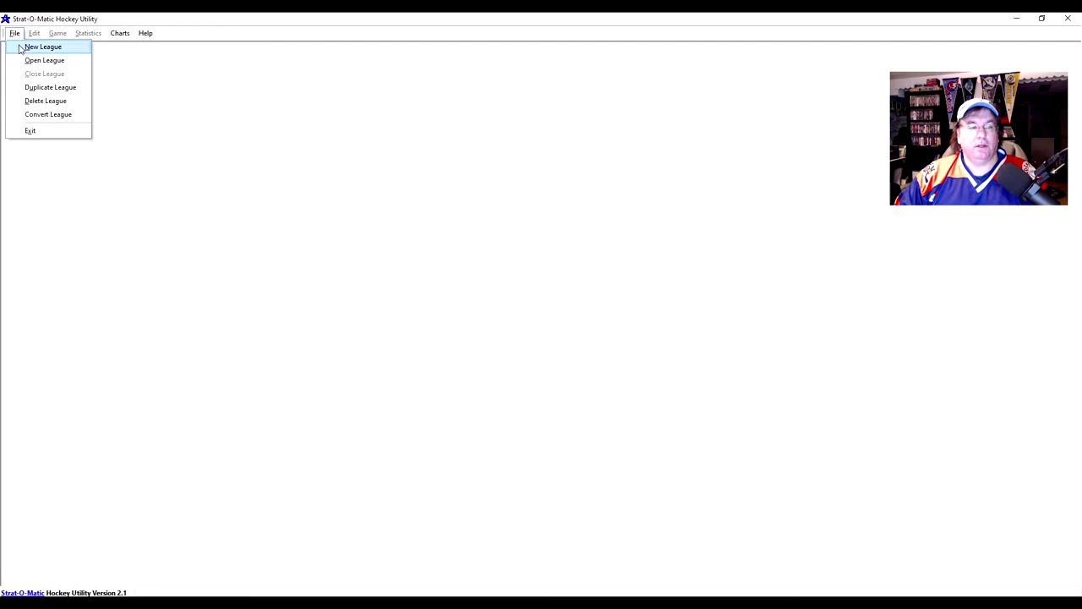
left_click(23, 48)
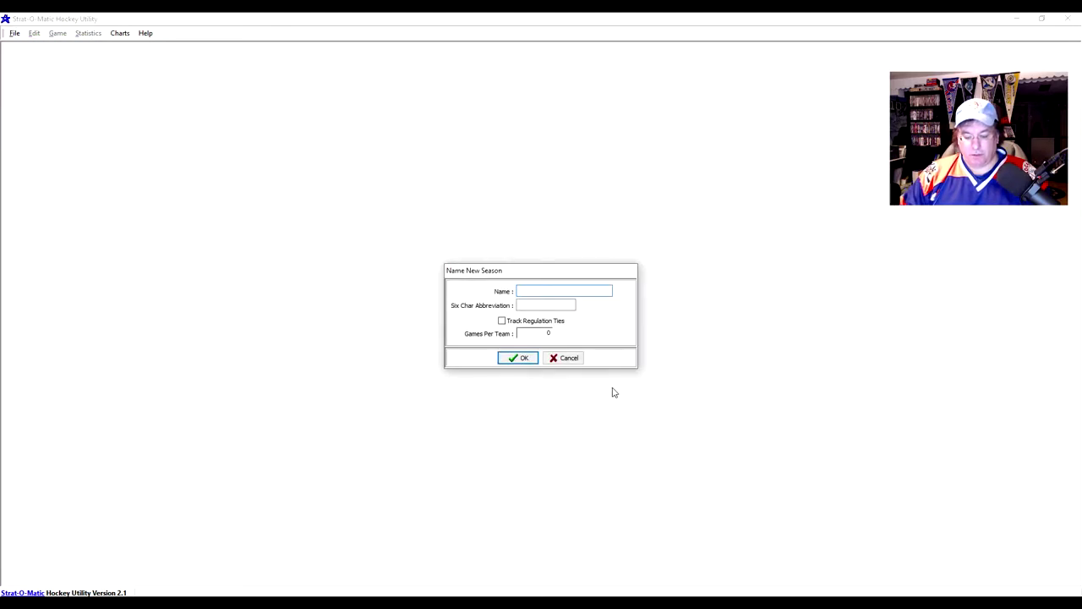
type("80Finals")
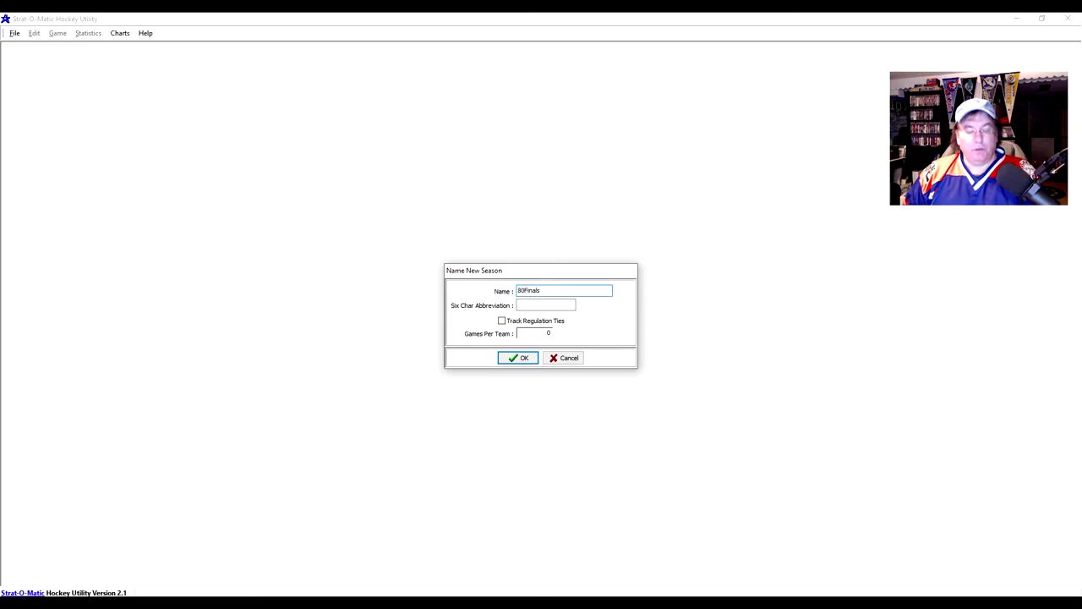
left_click(542, 304)
type("7980F")
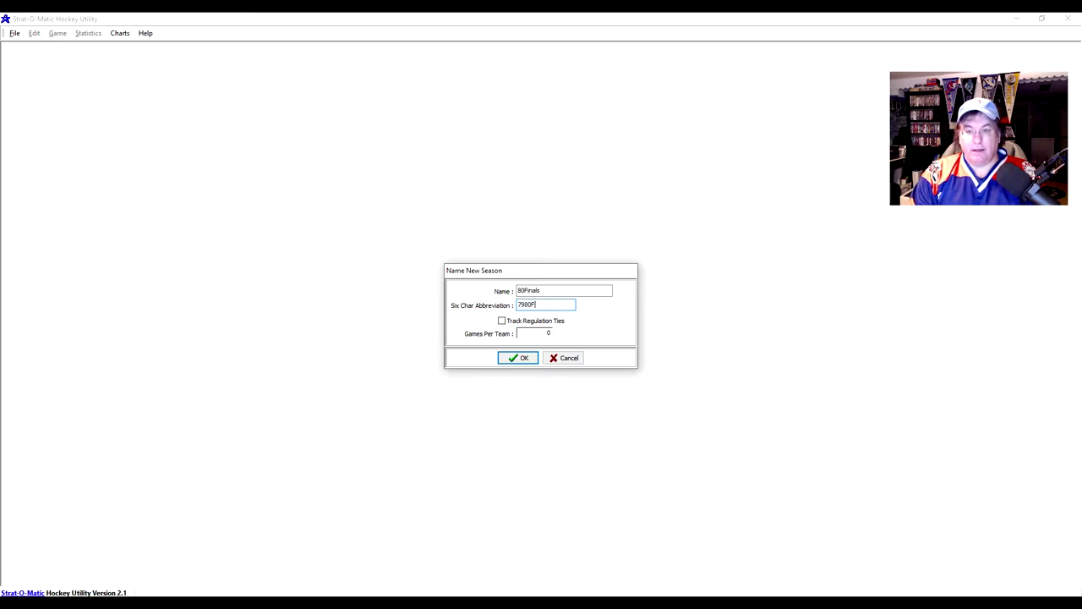
left_click(548, 333)
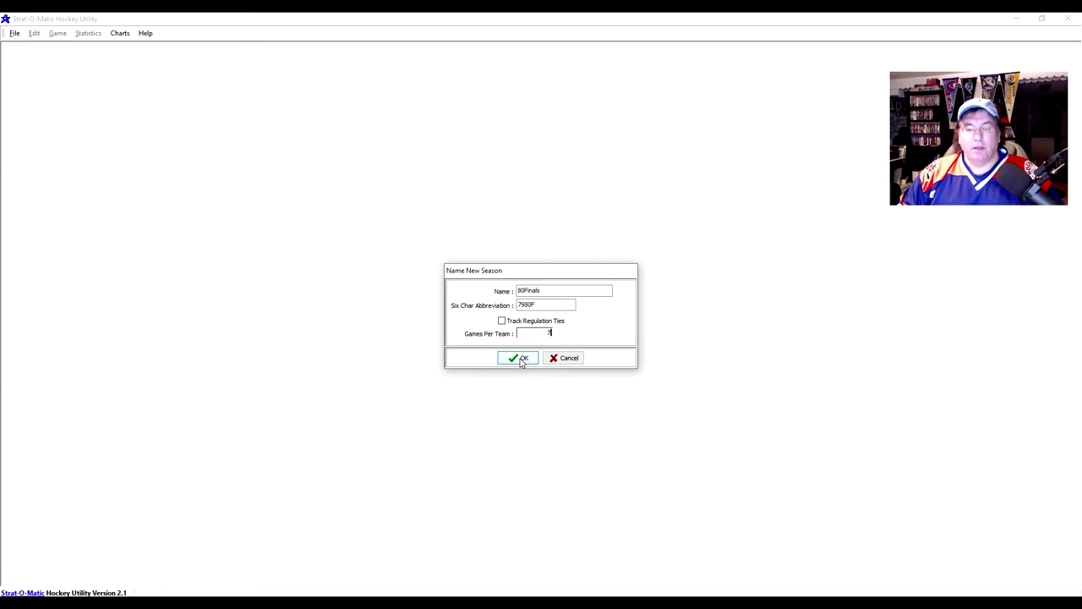
left_click(522, 361)
left_click(546, 341)
Step: Open the 80Finals league from the list of saved seasons
left_click(14, 33)
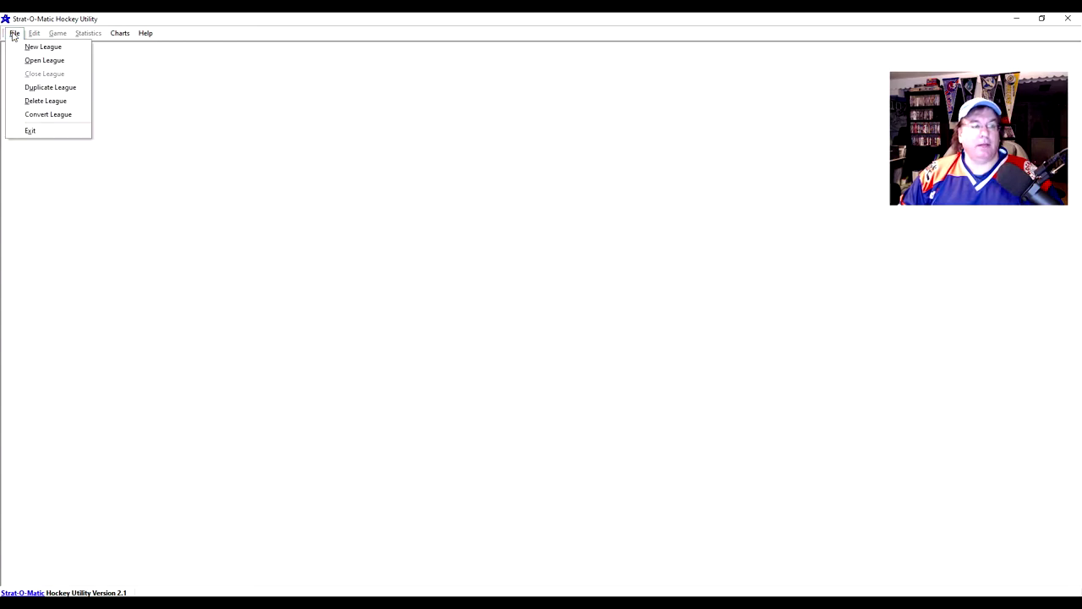
left_click(44, 60)
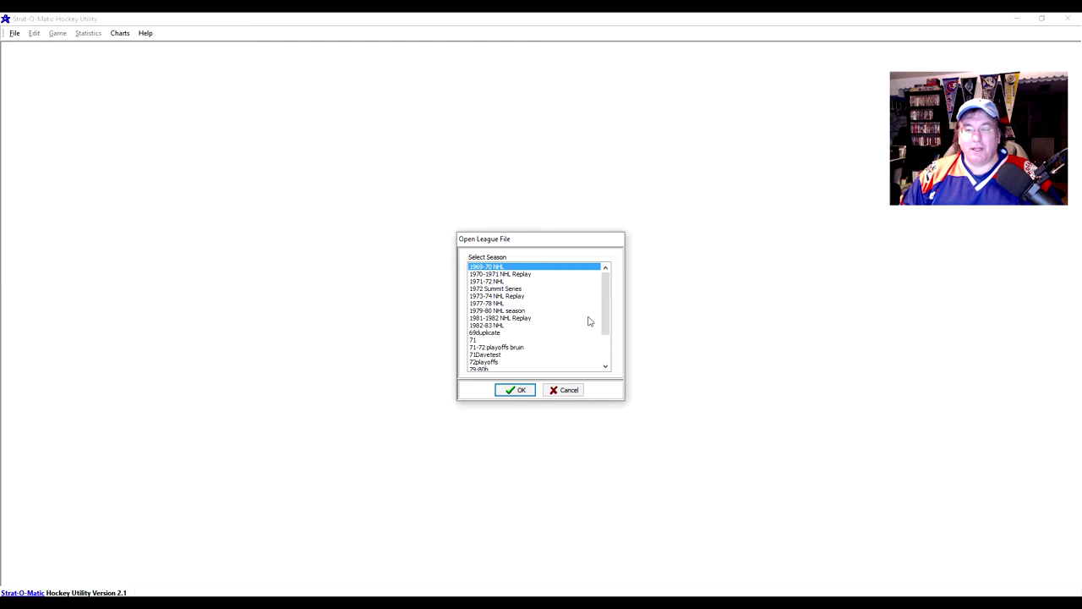
left_click_drag(606, 312, 607, 337)
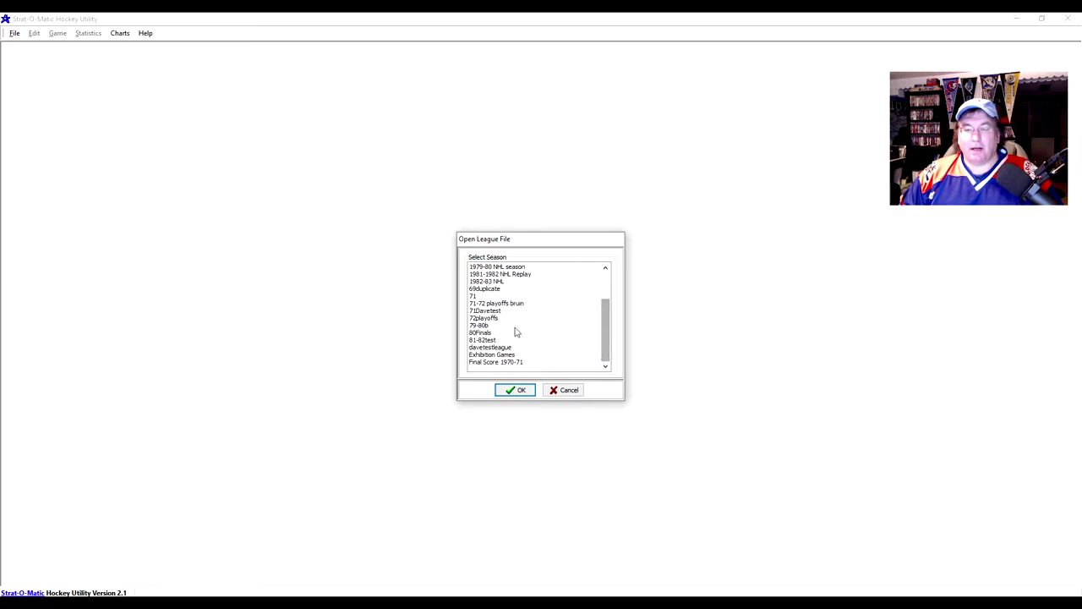
left_click(488, 332)
left_click(520, 391)
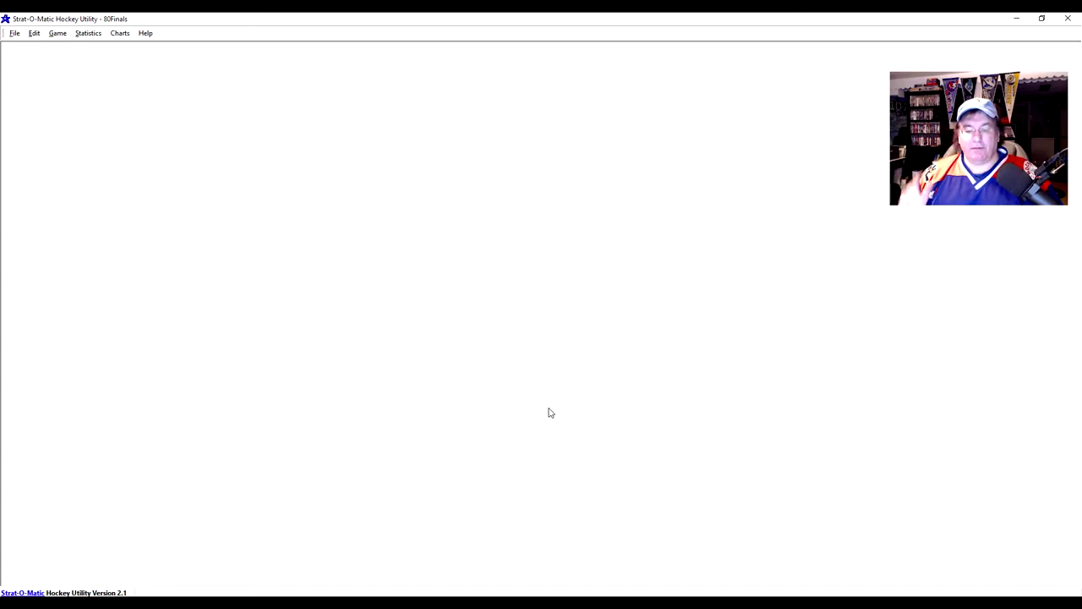
Step: Review the league information of 80Finals and leave it without making changes
left_click(34, 34)
left_click(48, 46)
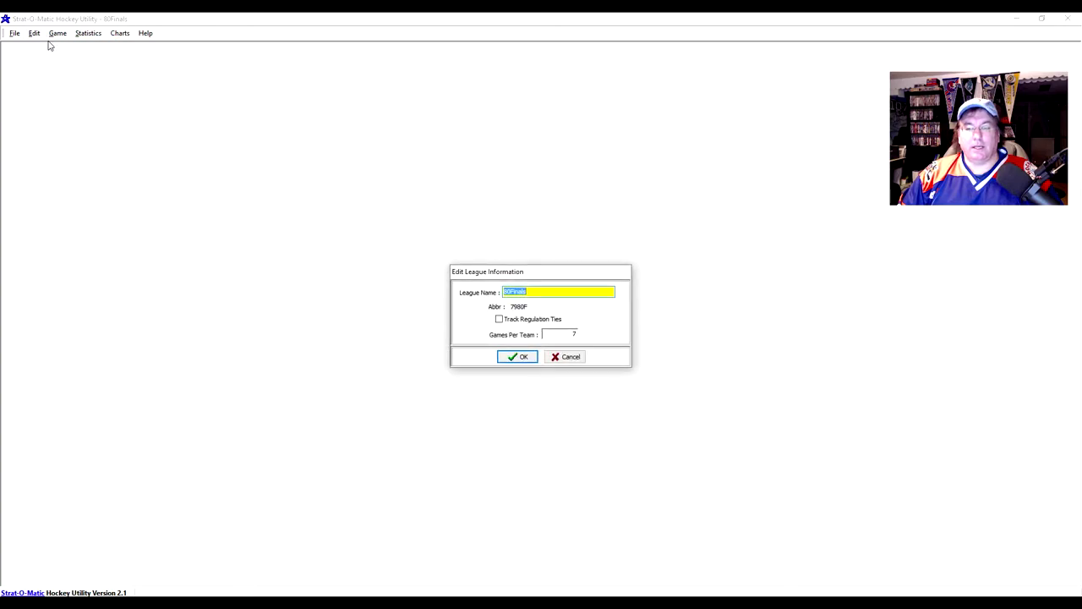
key("End")
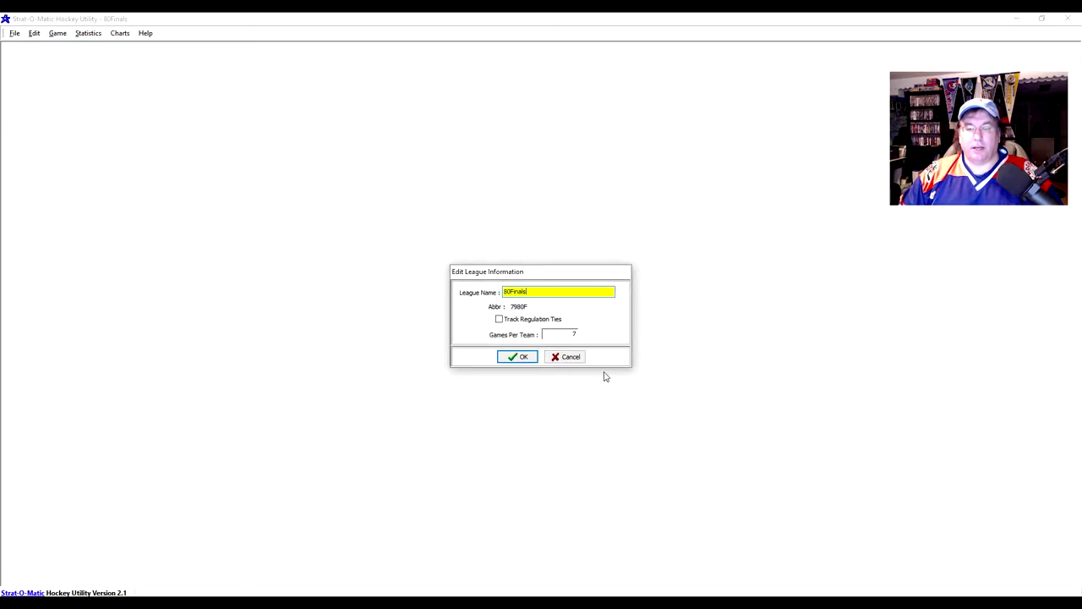
left_click(567, 357)
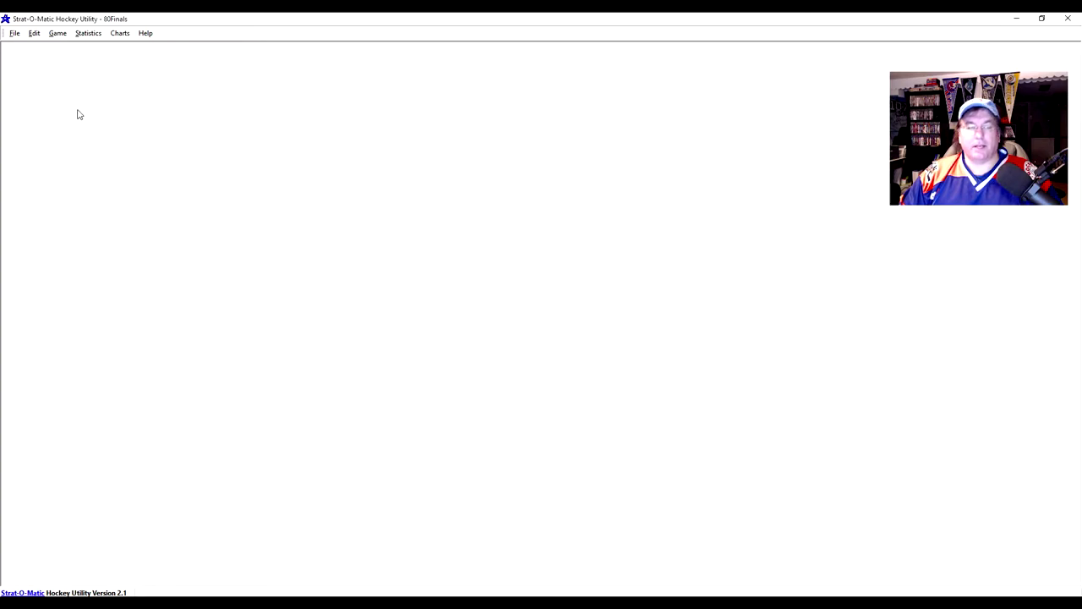
Step: Add a conference named Playoffs to the league's team structure
left_click(34, 34)
left_click(42, 61)
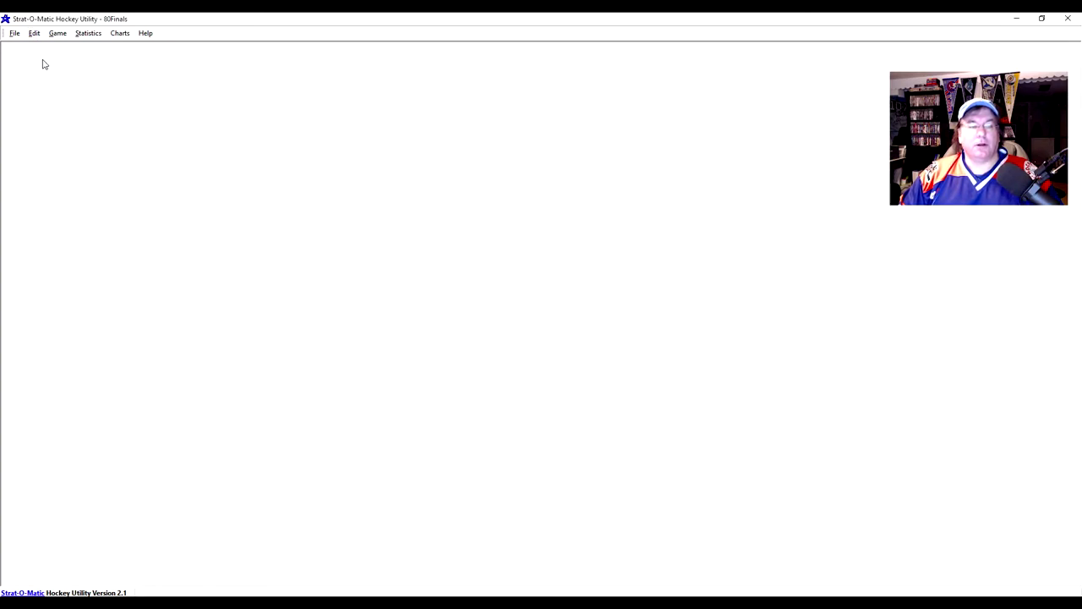
left_click(600, 226)
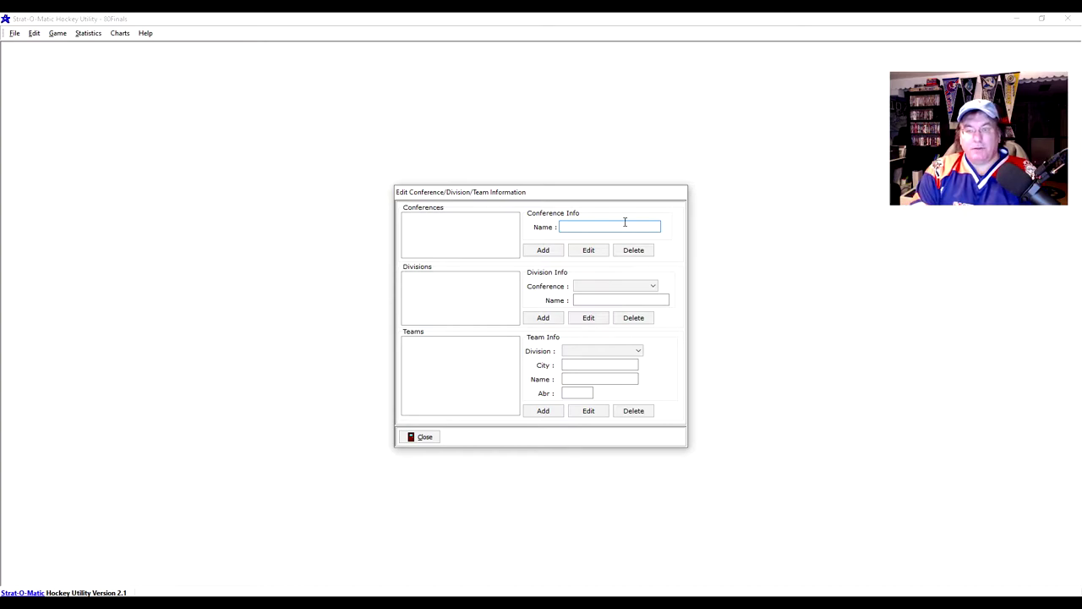
type("Playoffs")
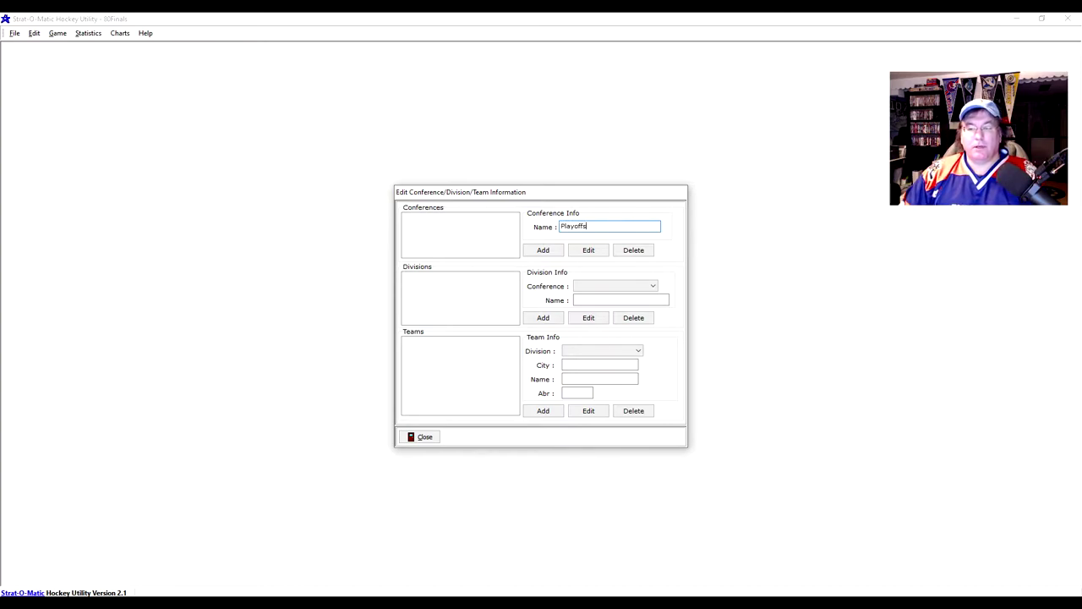
left_click(546, 250)
Step: Add a division named Finals to the Playoffs conference
left_click(618, 286)
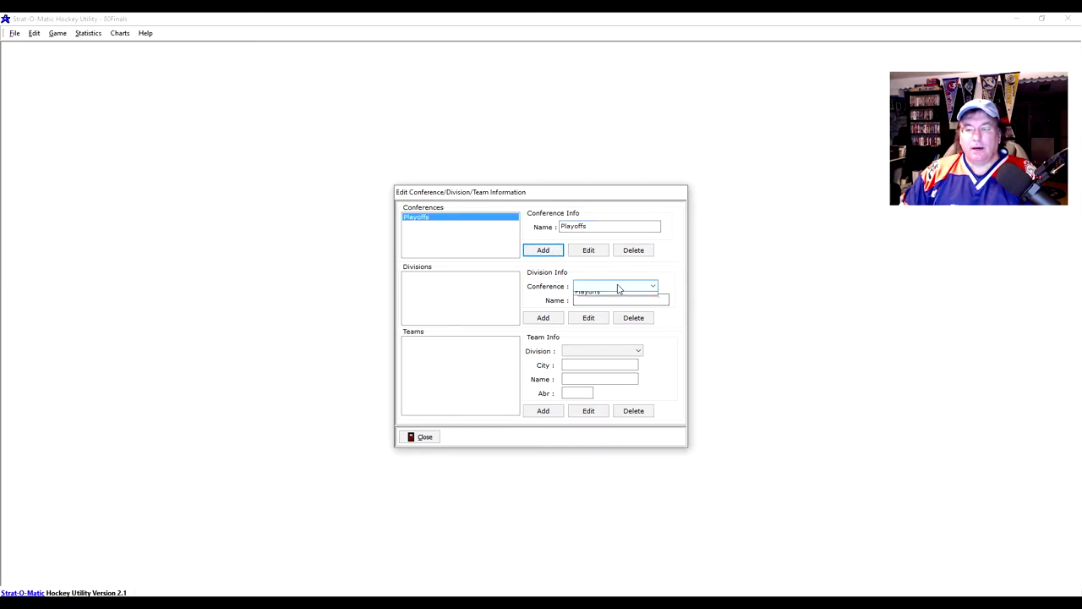
left_click(616, 295)
left_click(633, 300)
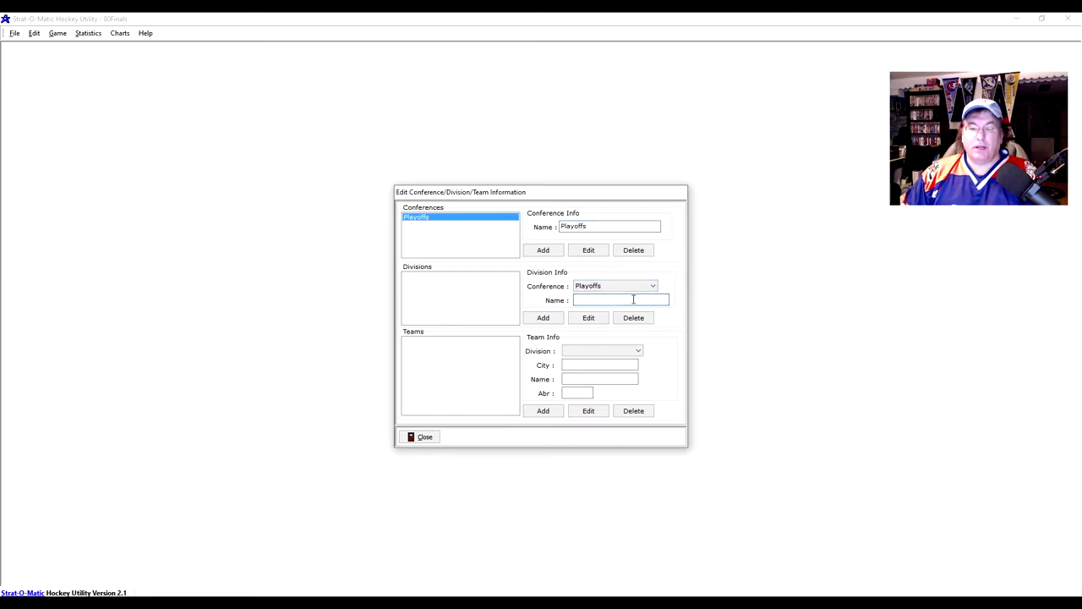
type("Finals")
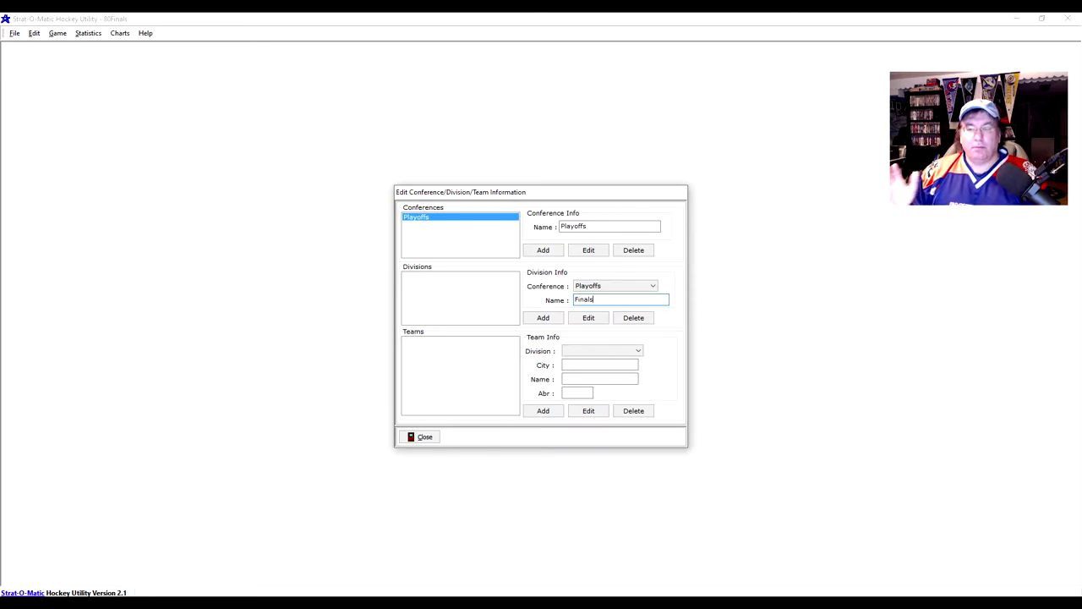
left_click(543, 319)
Step: Add the Philadelphia Flyers to the Finals division with the abbreviation PHI
left_click(614, 350)
left_click(614, 362)
left_click(601, 363)
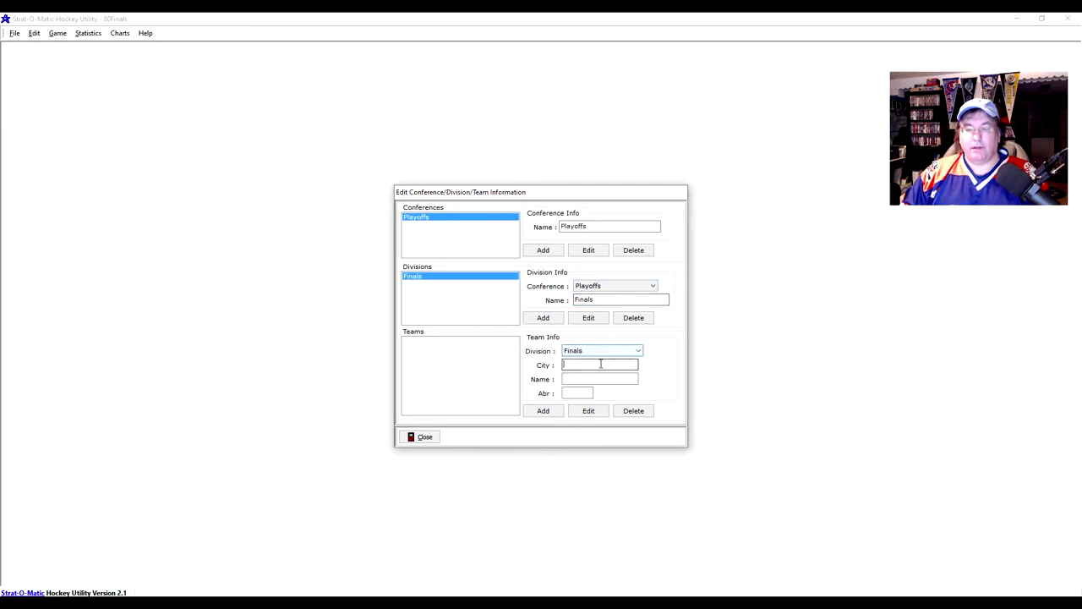
type("Ph")
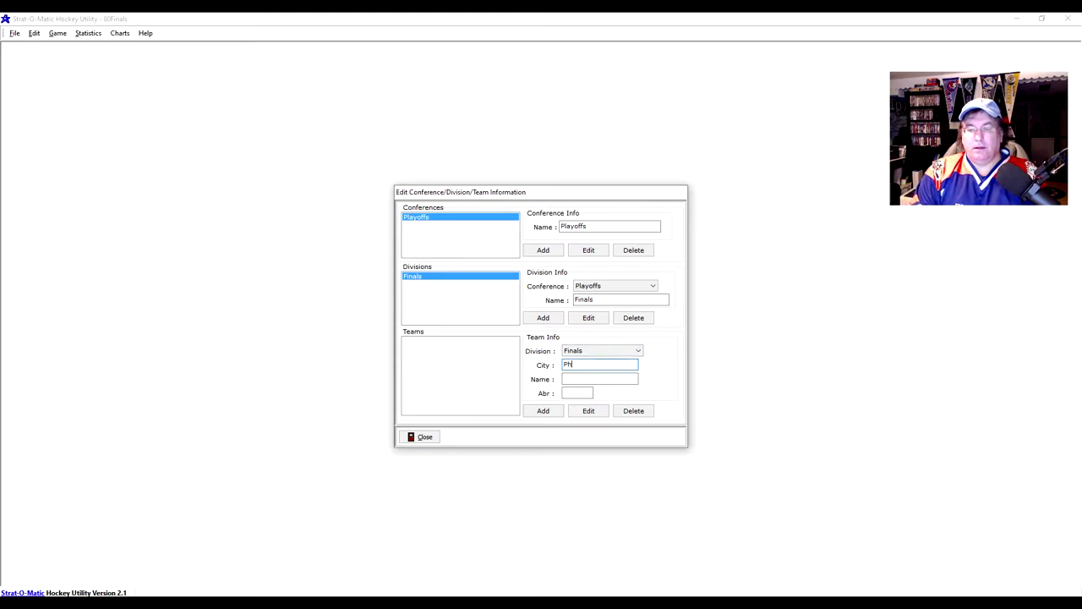
type("iladelphia")
key("Tab")
type("Flyer")
key("BackSpace")
key("BackSpace")
key("BackSpace")
type("yer")
type("PHI")
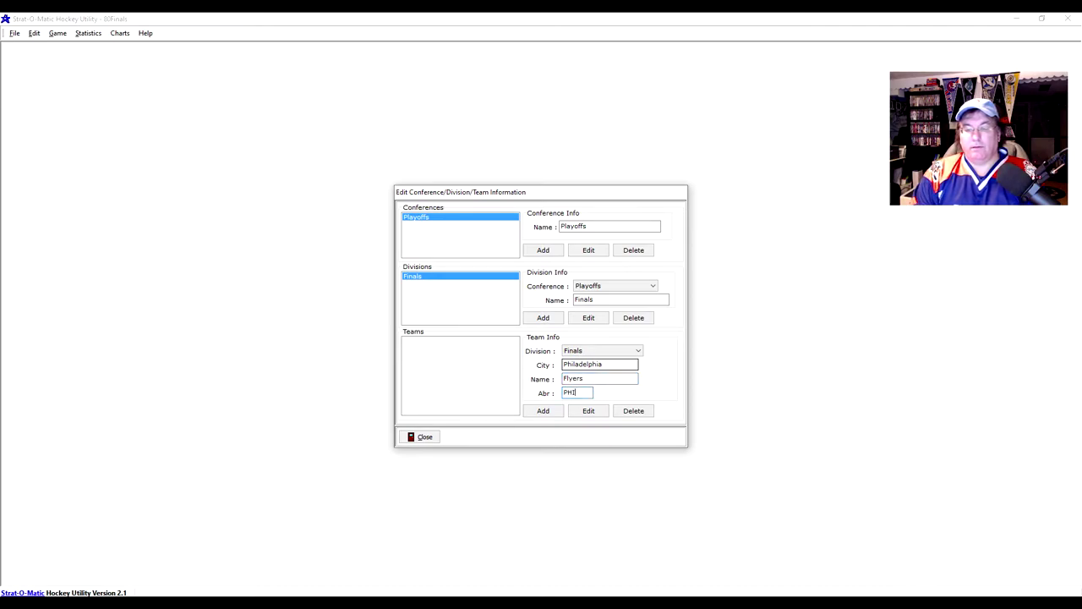
left_click(541, 410)
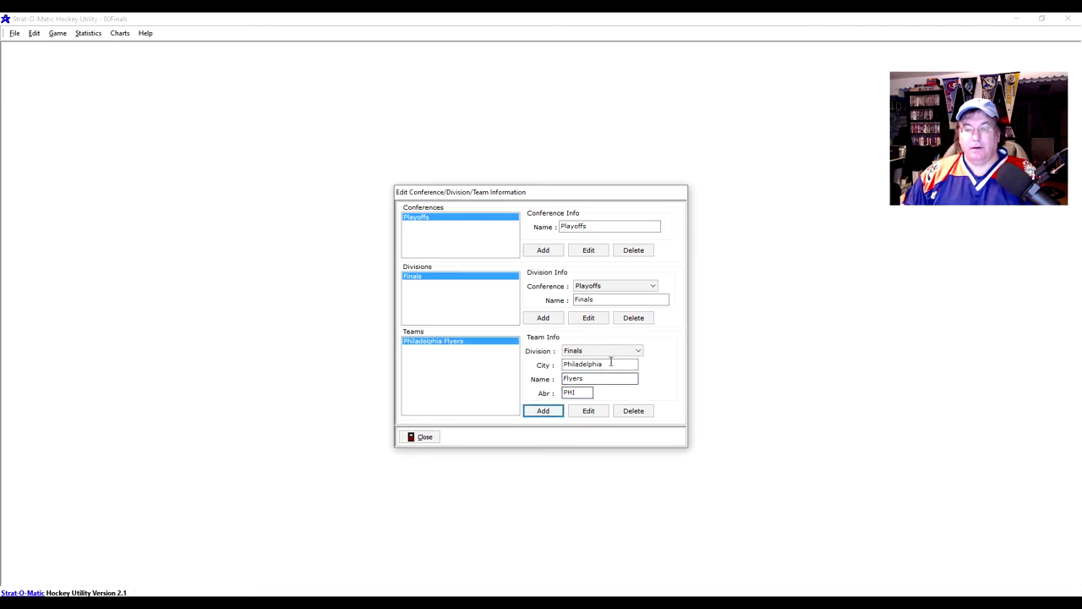
Step: Add the New York Islanders to the Finals division with the abbreviation NYI and close the team editor
left_click_drag(604, 364, 550, 365)
type("Ne")
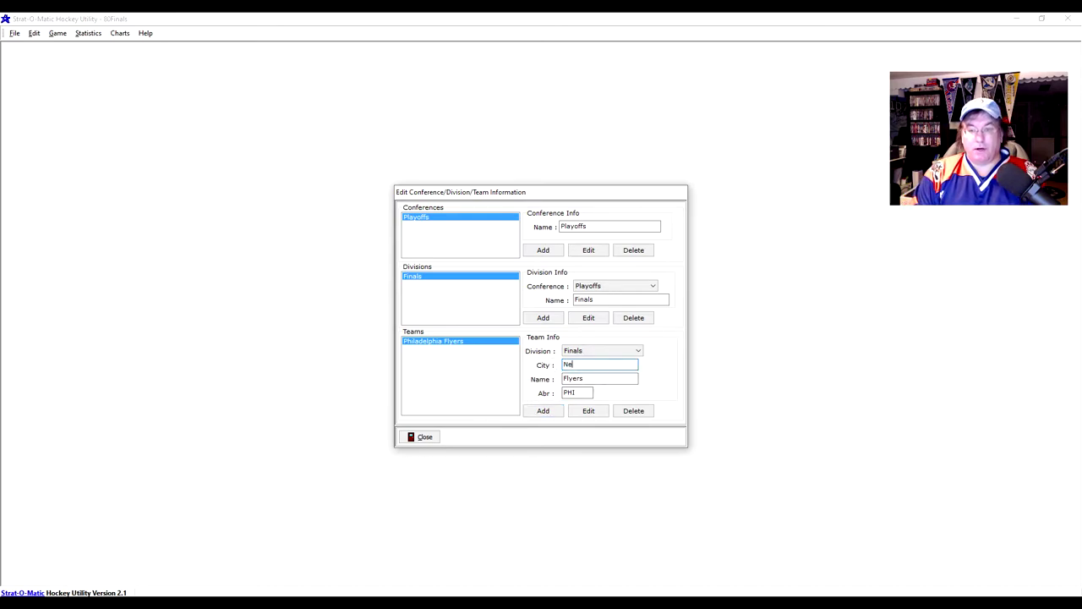
type("w York")
left_click_drag(602, 378, 523, 388)
type("Islanders")
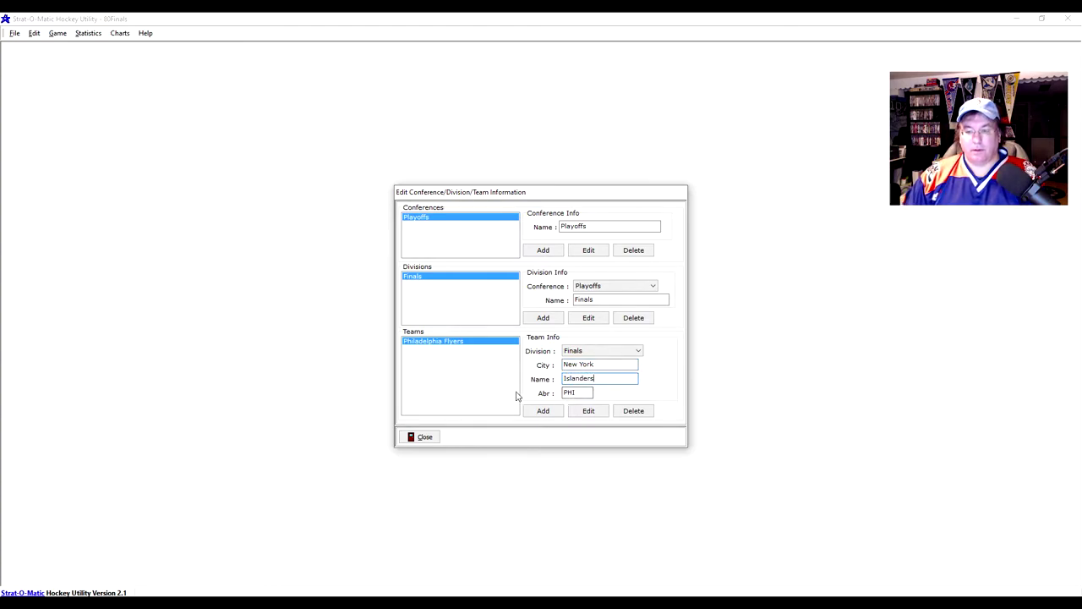
left_click_drag(592, 393, 533, 396)
type("NYI")
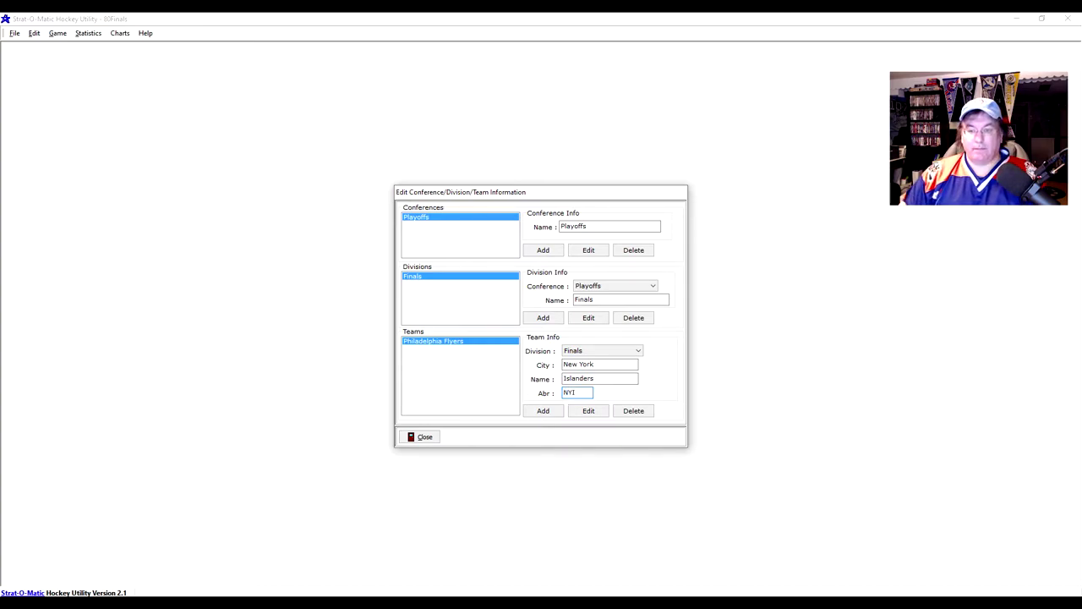
left_click(543, 411)
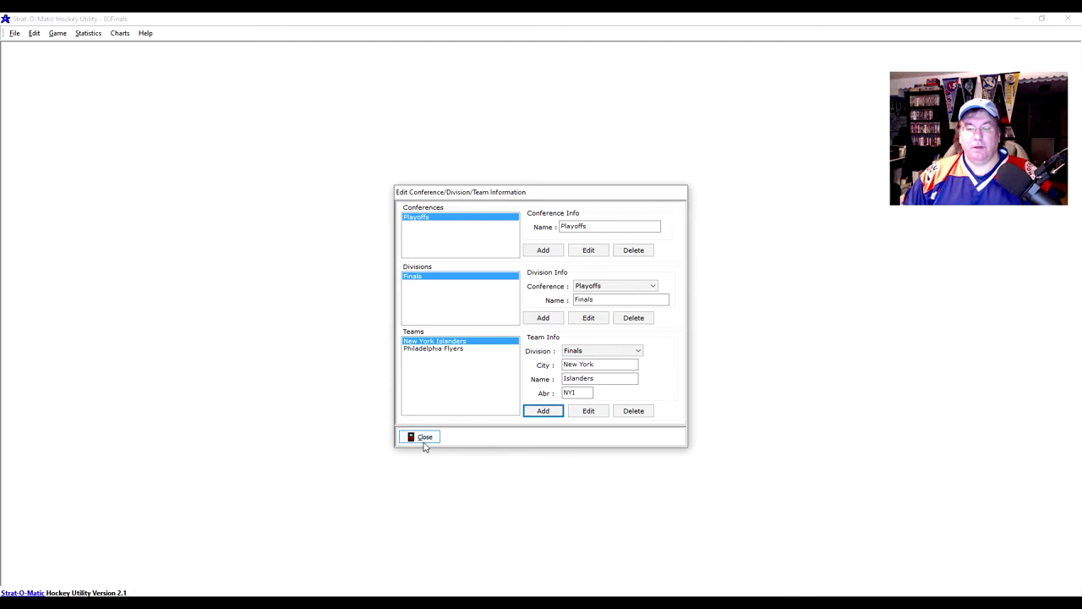
left_click(424, 437)
Step: View the league standings to check the two teams, and close the report
left_click(88, 34)
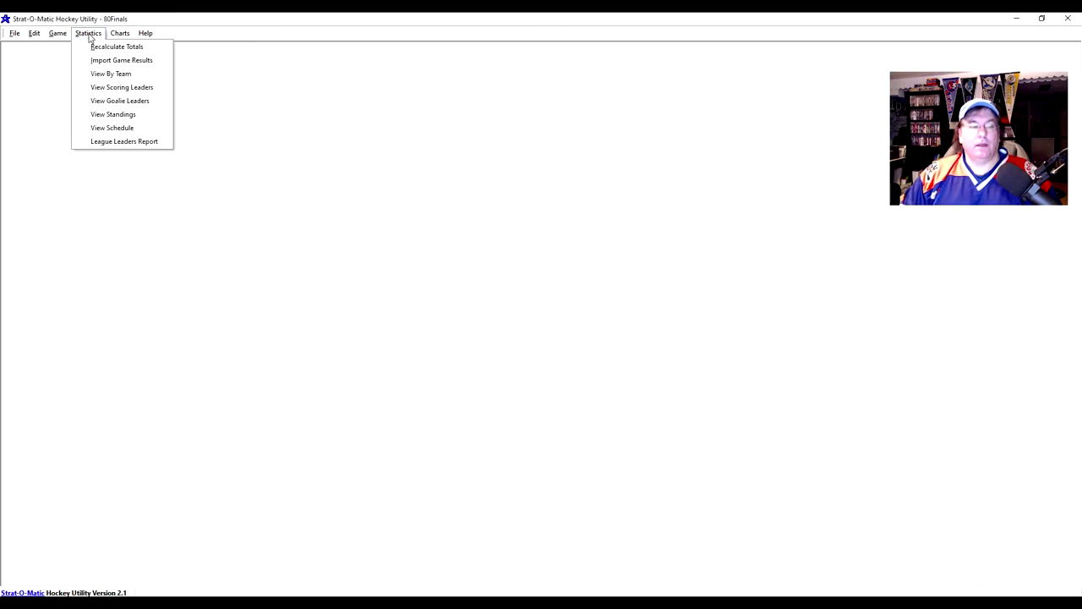
left_click(114, 114)
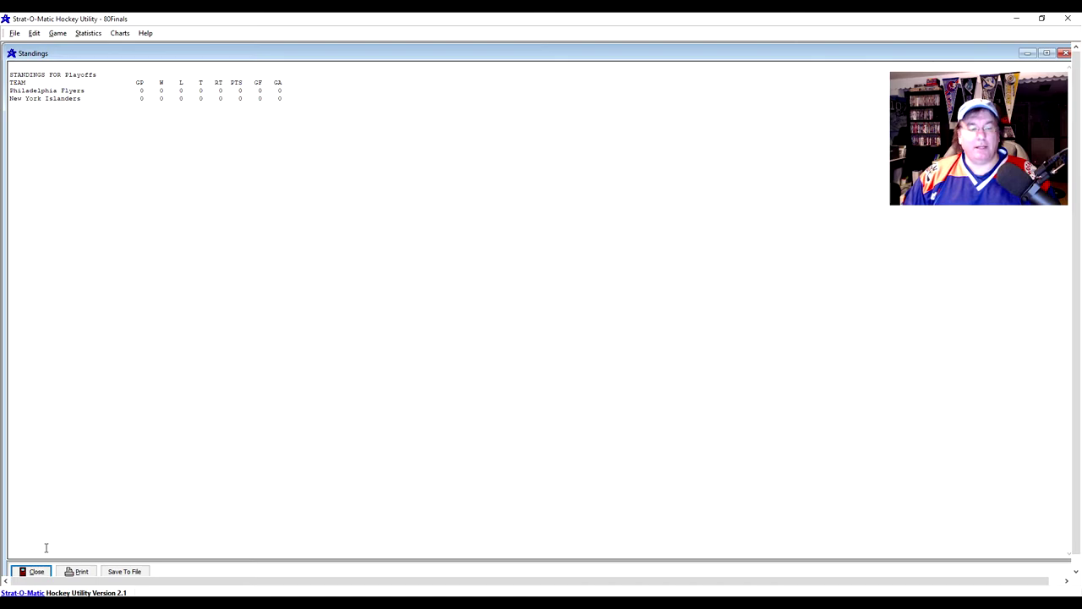
left_click(34, 573)
Step: Open the player editor for the New York Islanders and add Glenn Resch as an active goalie
left_click(35, 34)
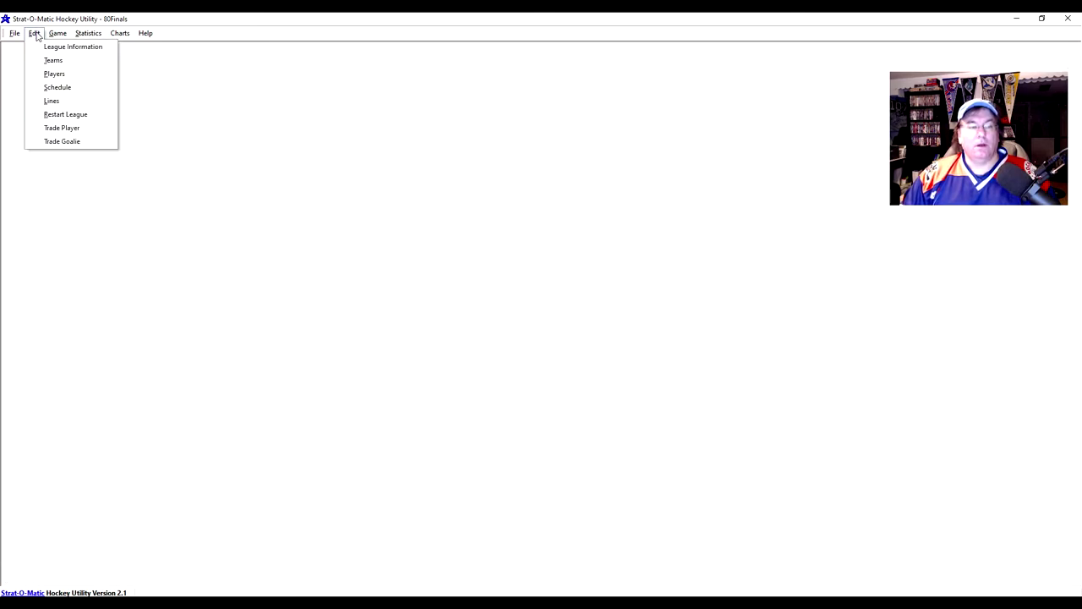
left_click(53, 75)
left_click(520, 225)
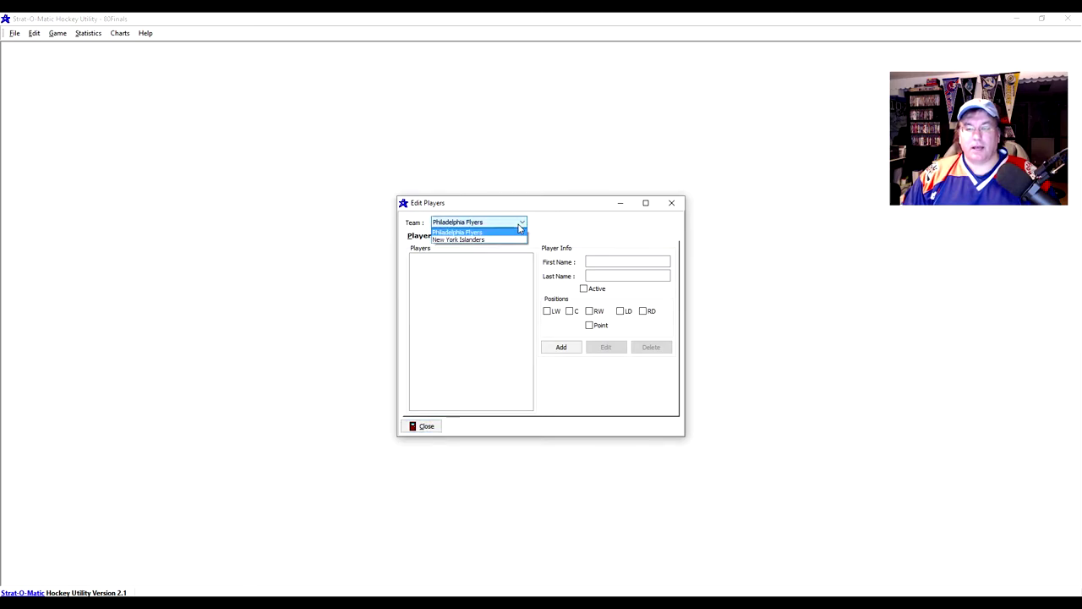
left_click(510, 240)
left_click(470, 244)
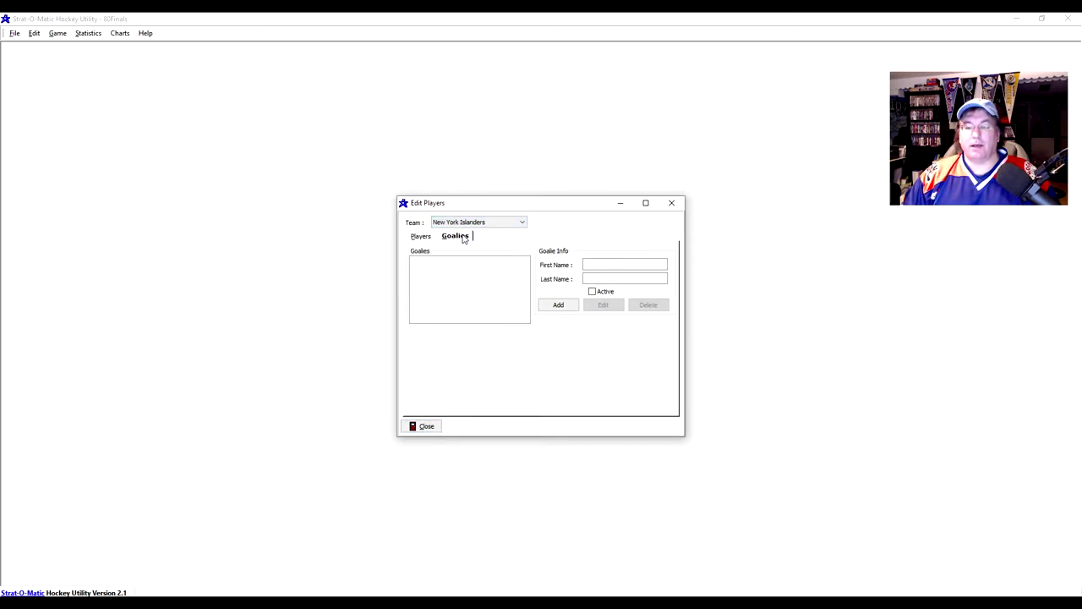
left_click(430, 241)
left_click(462, 240)
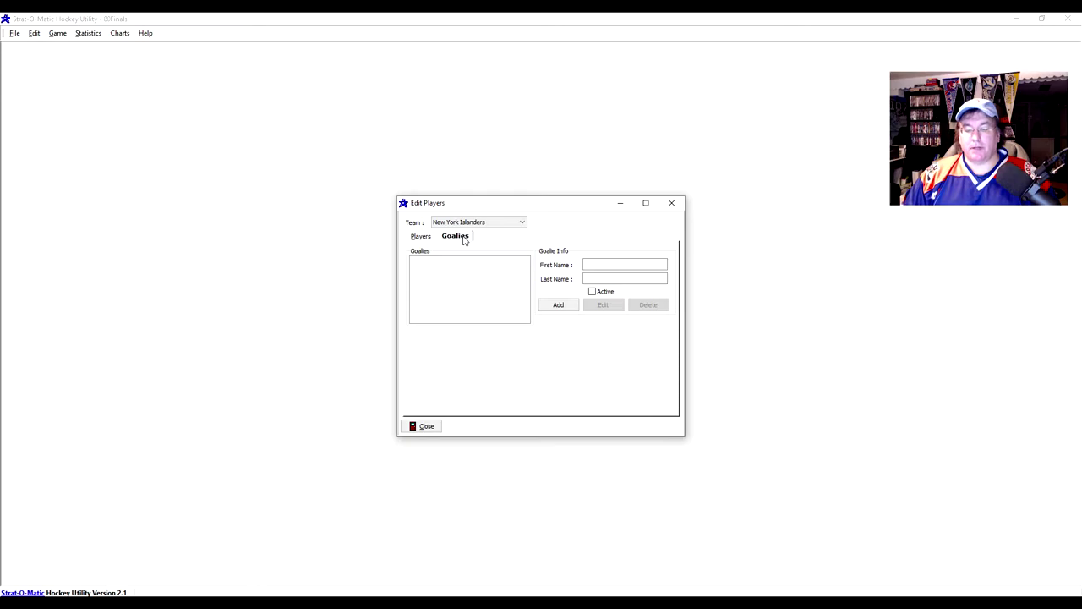
left_click(607, 264)
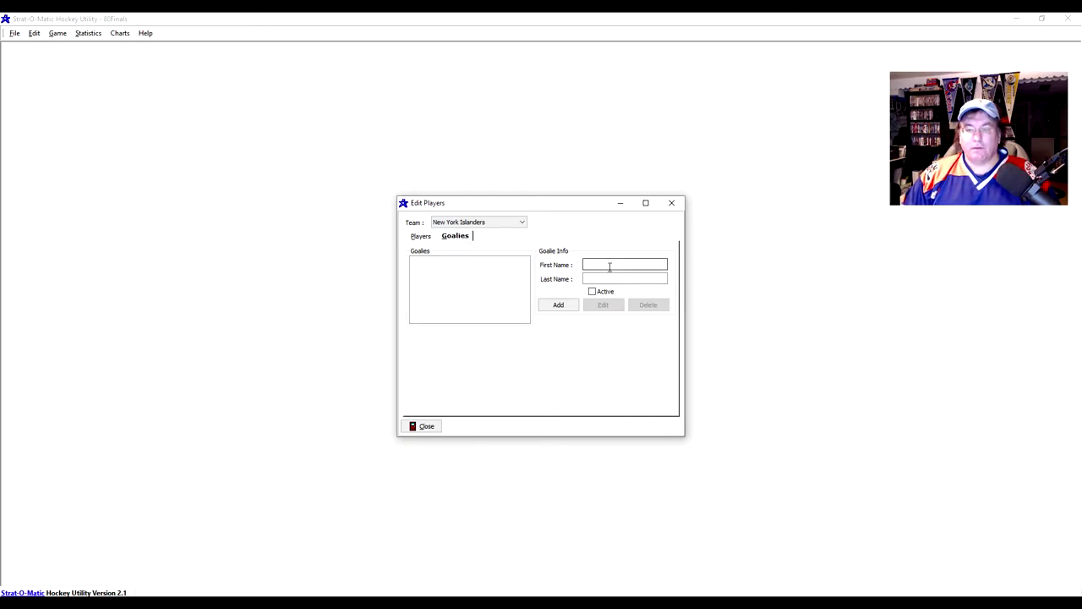
type("G")
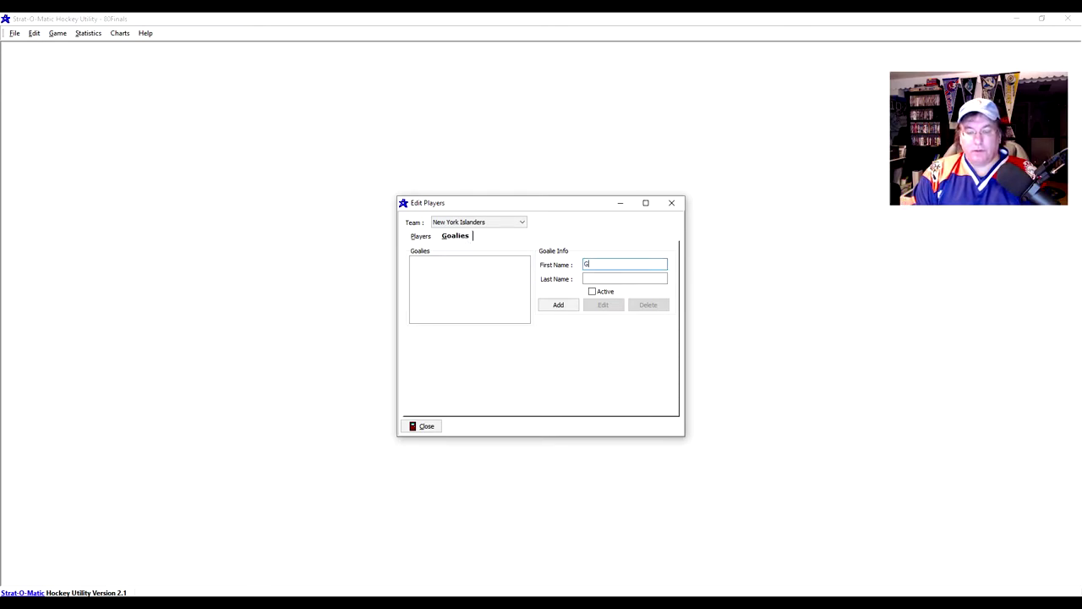
type("lenResch")
left_click(594, 290)
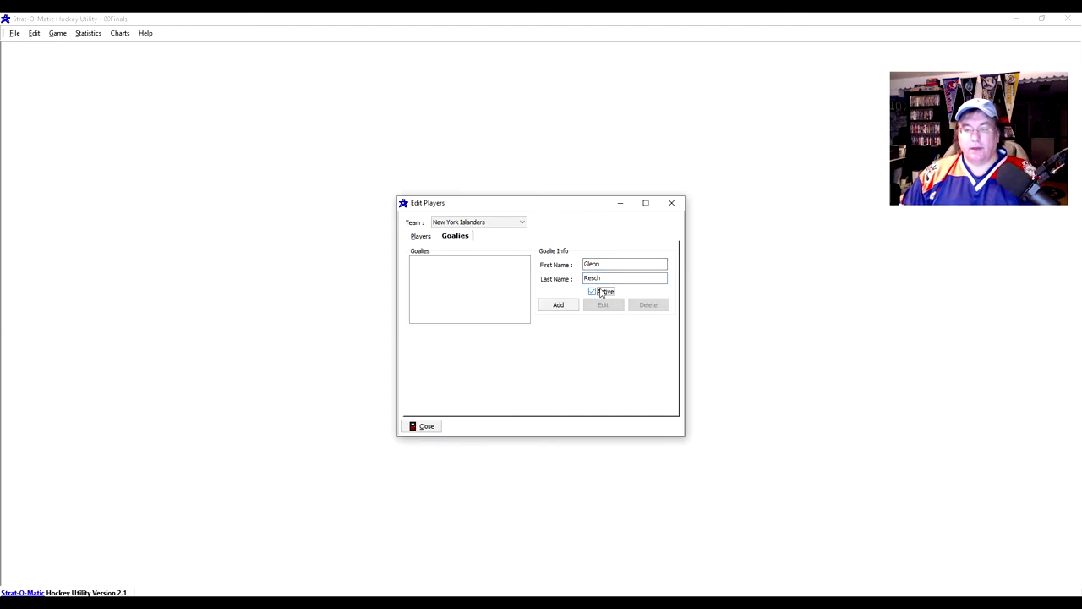
left_click(558, 306)
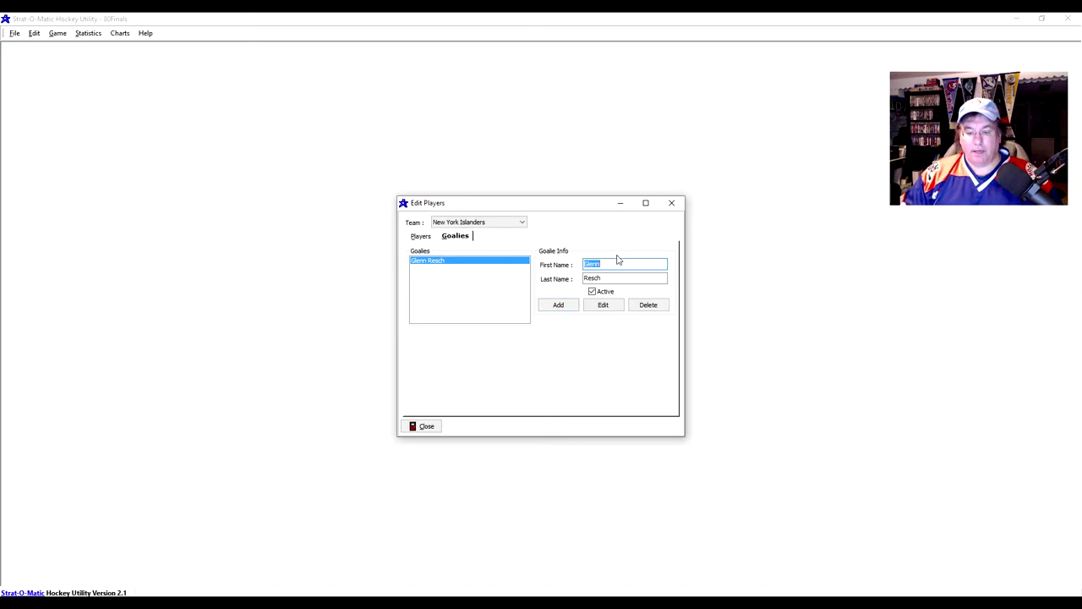
Step: Add Billy Smith as a second active goalie for the New York Islanders
type("Billy")
key("Tab")
type("Smith")
left_click(558, 304)
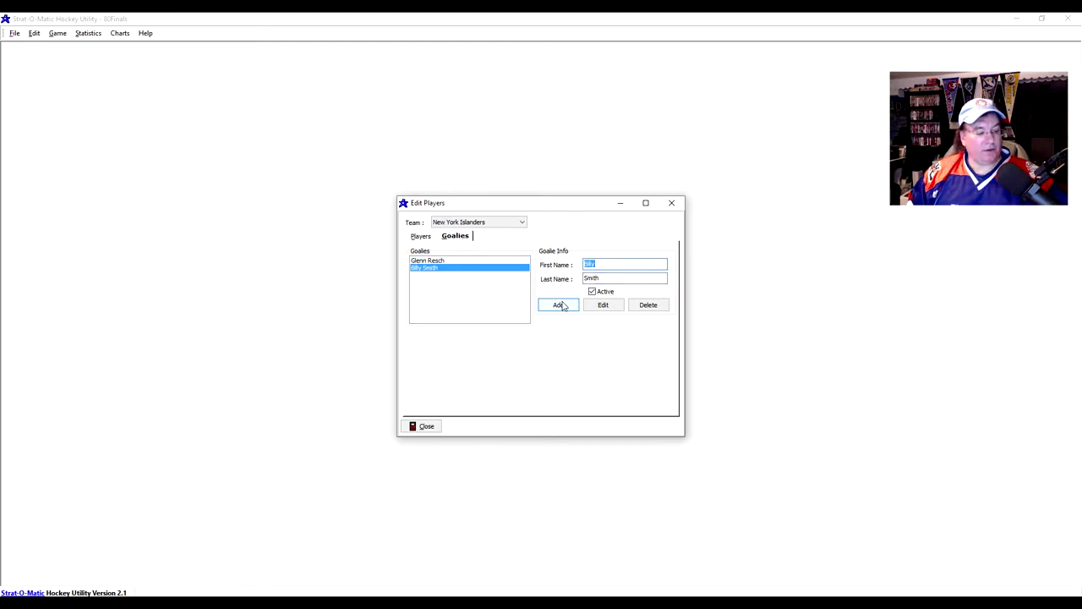
Step: Add Anders Kallur to the Islanders' skaters as an active player with positions LW, C and RW
left_click(420, 236)
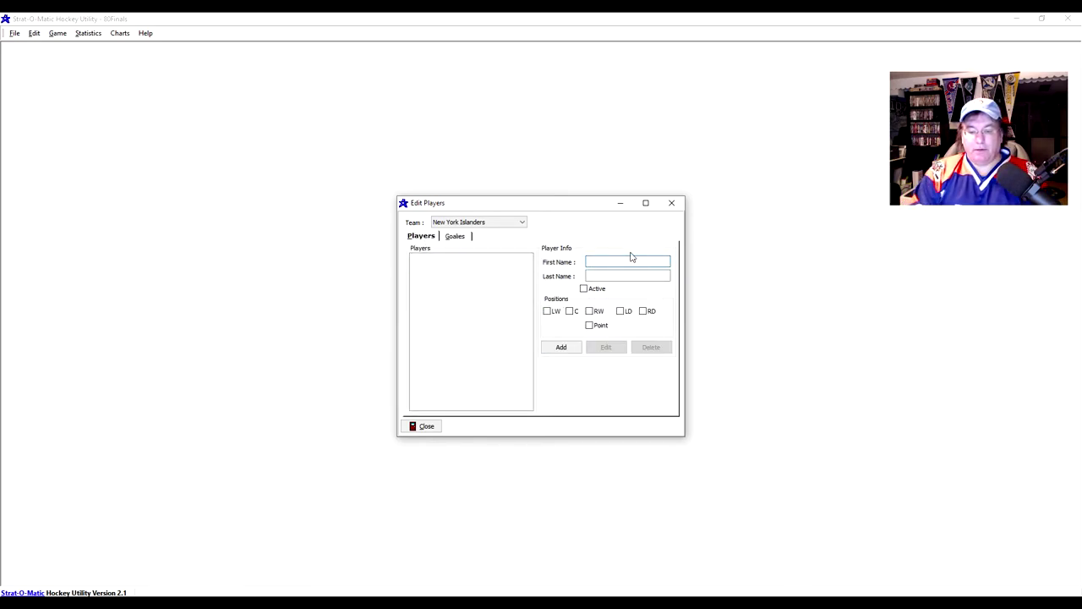
type("Anders")
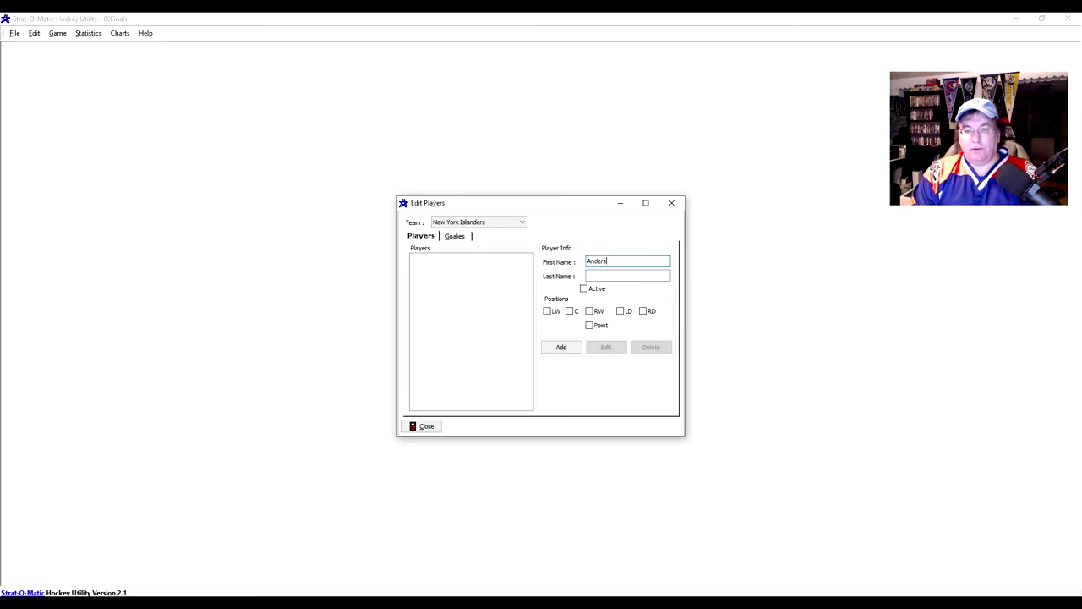
left_click(628, 276)
type("Kallur")
left_click(585, 289)
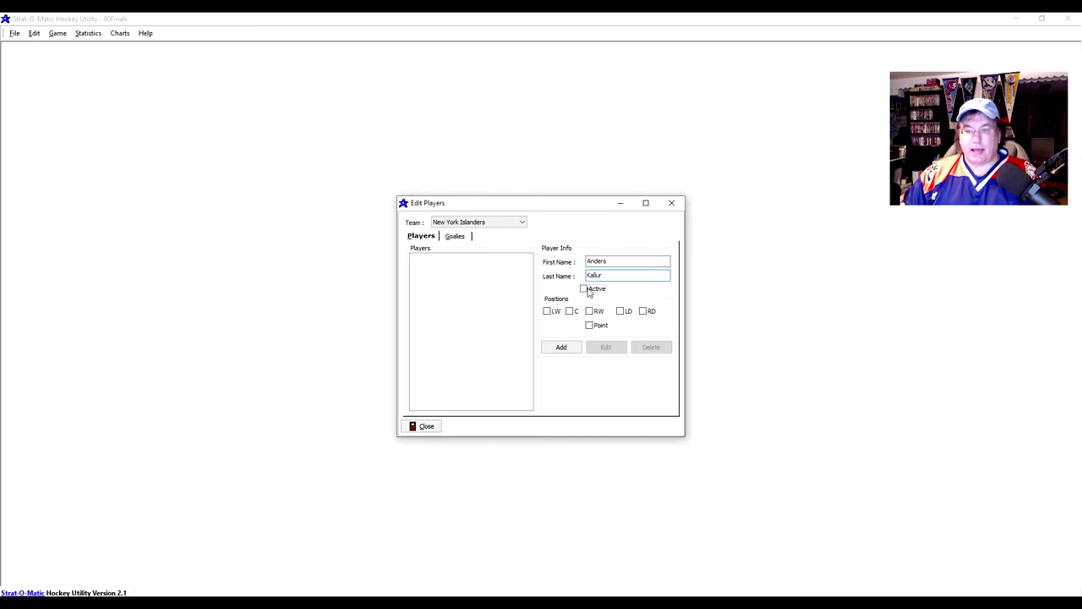
left_click(547, 311)
left_click(571, 311)
left_click(591, 311)
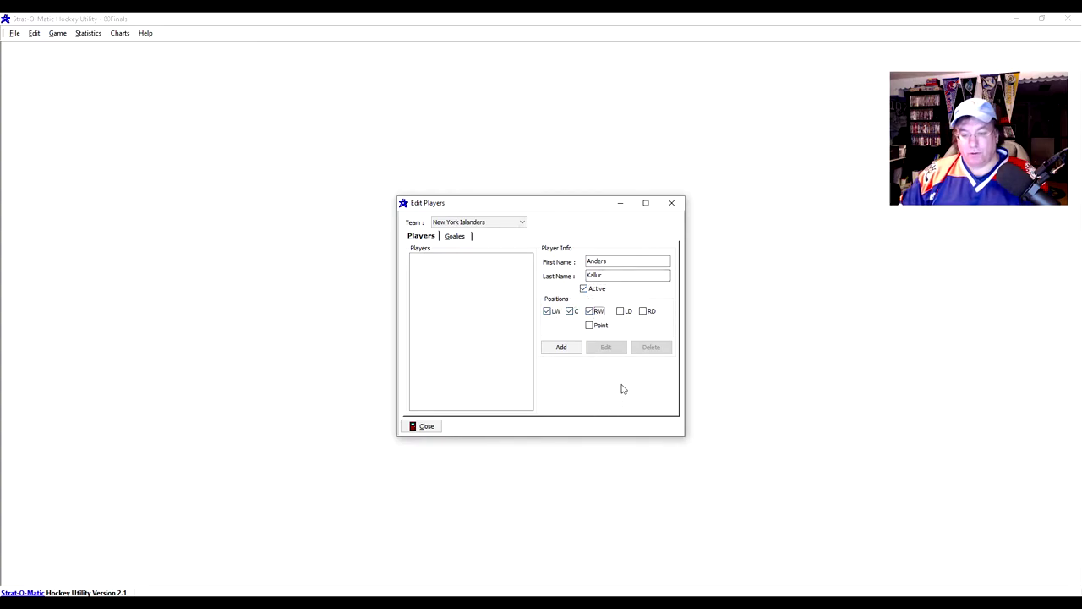
left_click(565, 354)
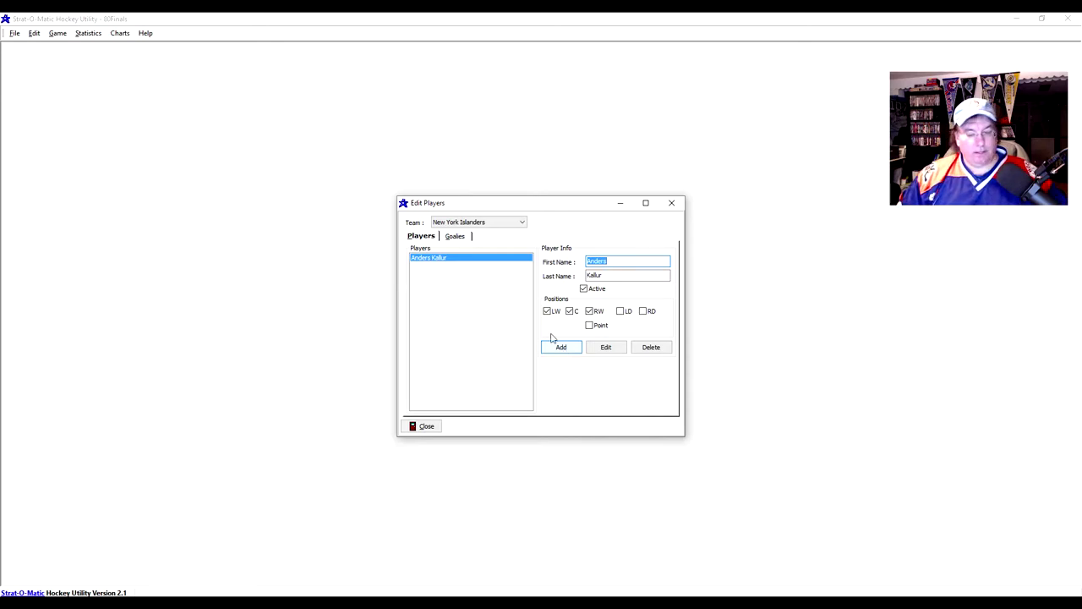
Step: Add Bob Nystrom to the Islanders' skaters as an active player with RW as his only position
type("Bob")
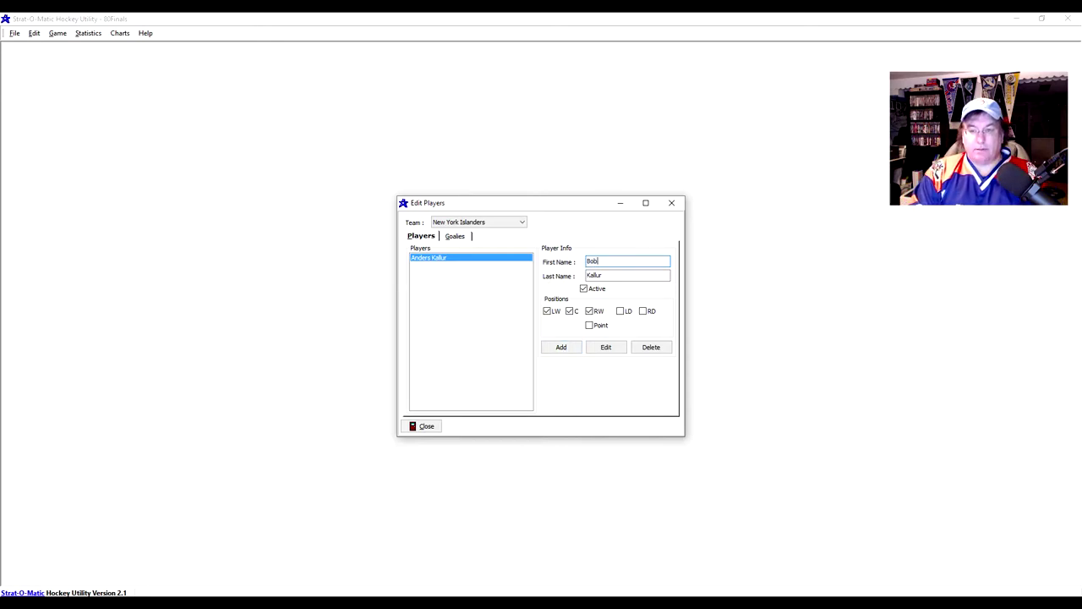
key("Tab")
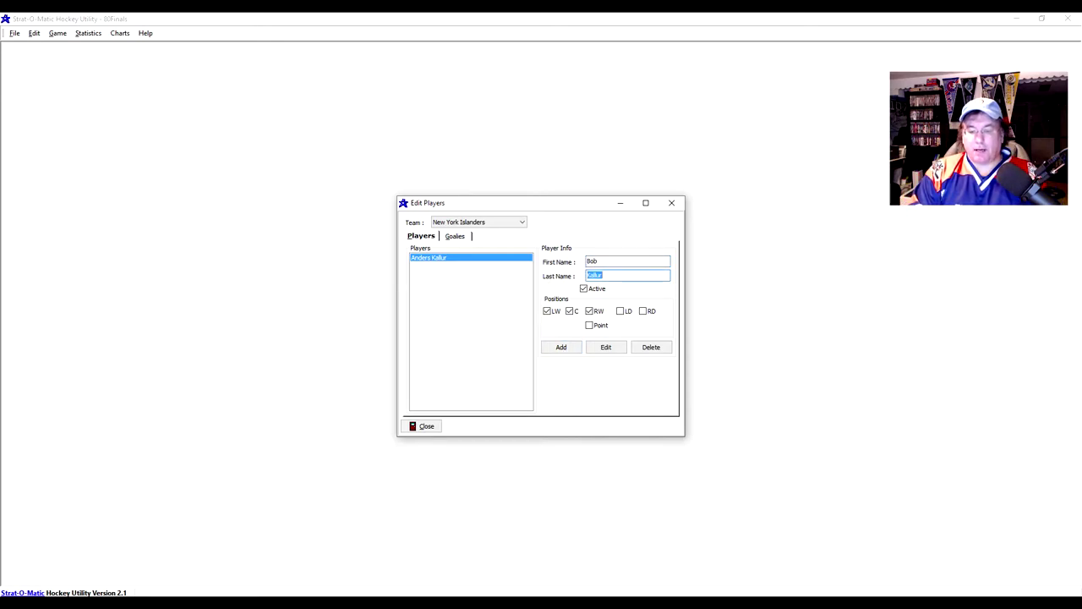
type("Nystrom")
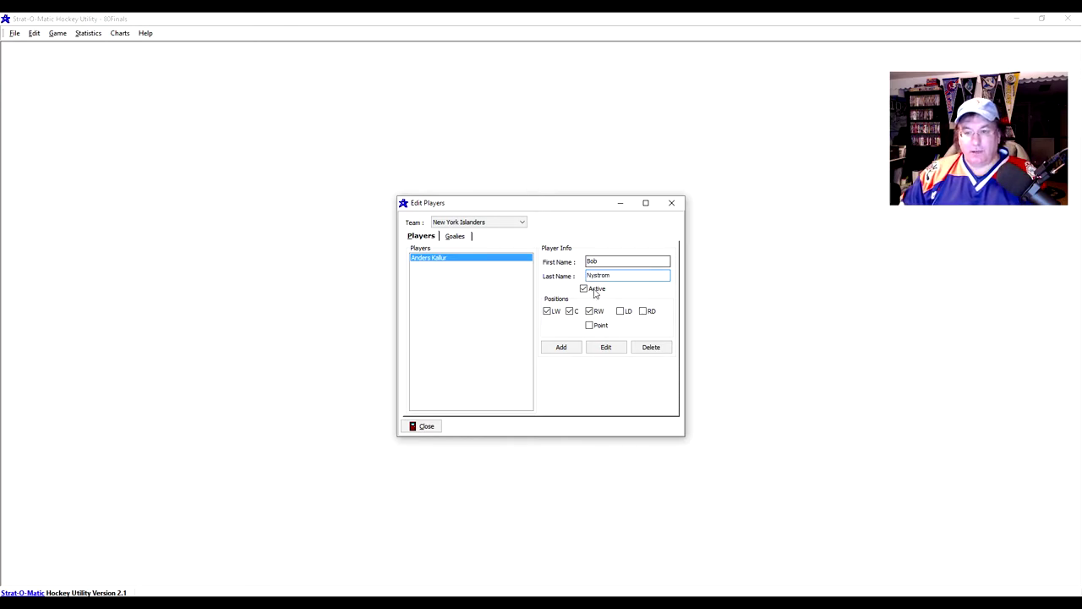
left_click(553, 312)
left_click(578, 312)
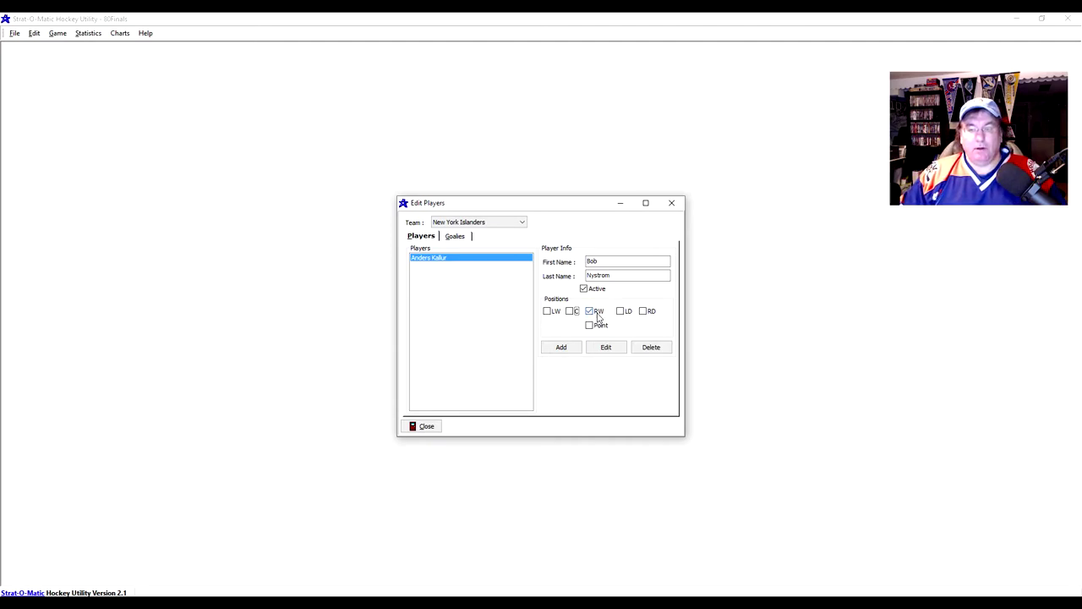
left_click(562, 348)
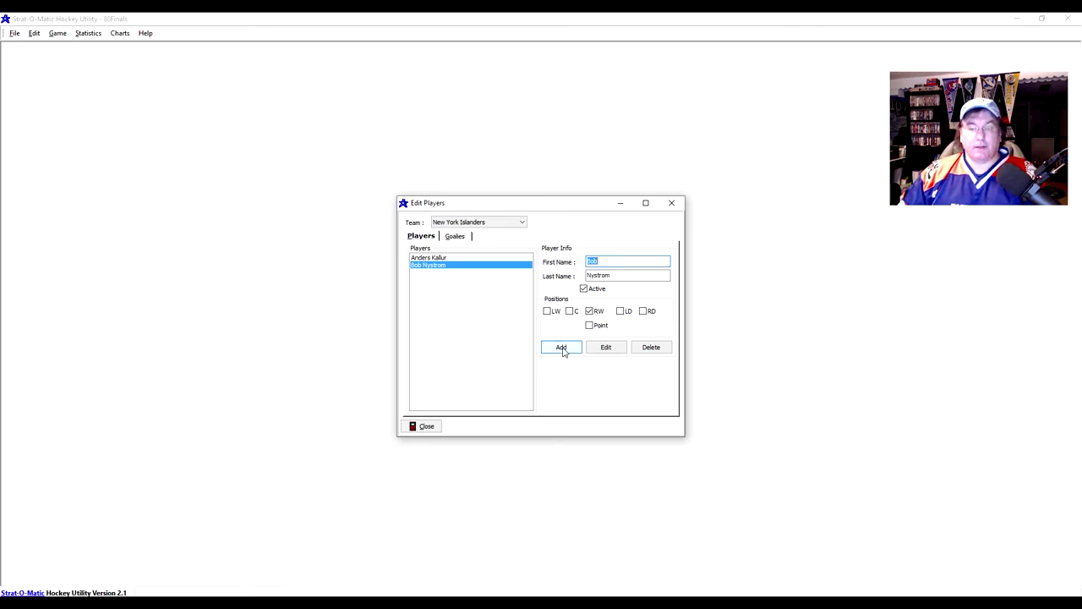
Step: Add Bryan Trotter to the Islanders' skaters as an active player with C as his only position
type("Bryan")
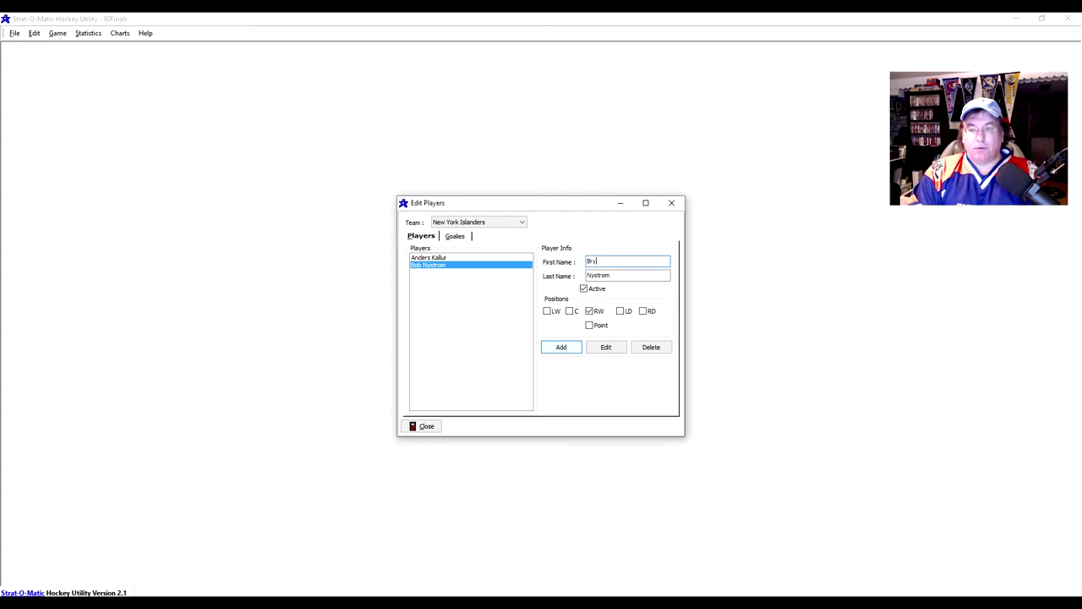
key("Tab")
type("Trottier")
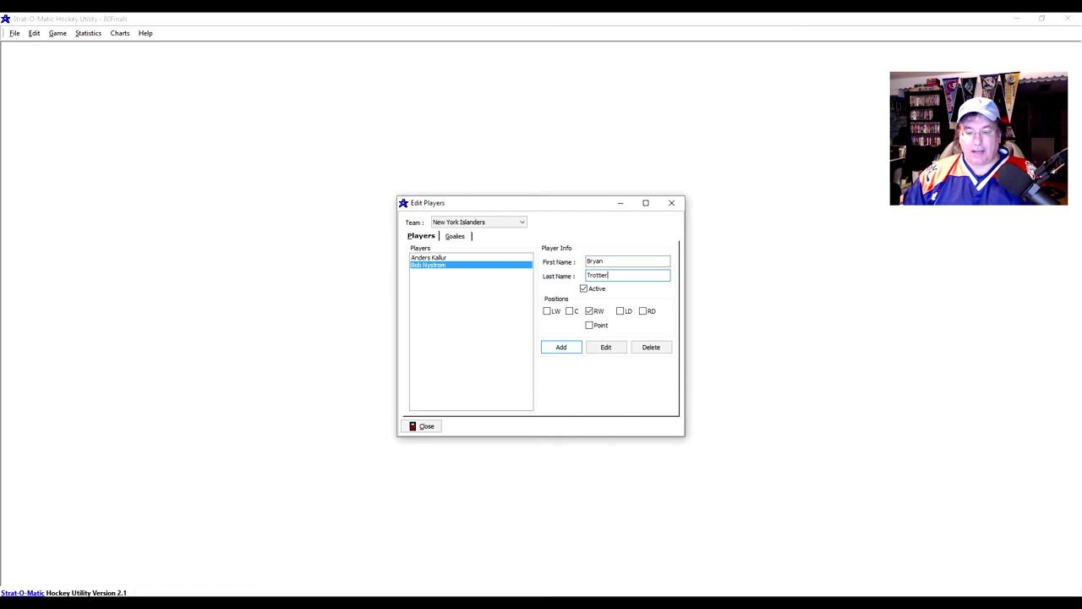
left_click(571, 311)
left_click(589, 311)
left_click(559, 347)
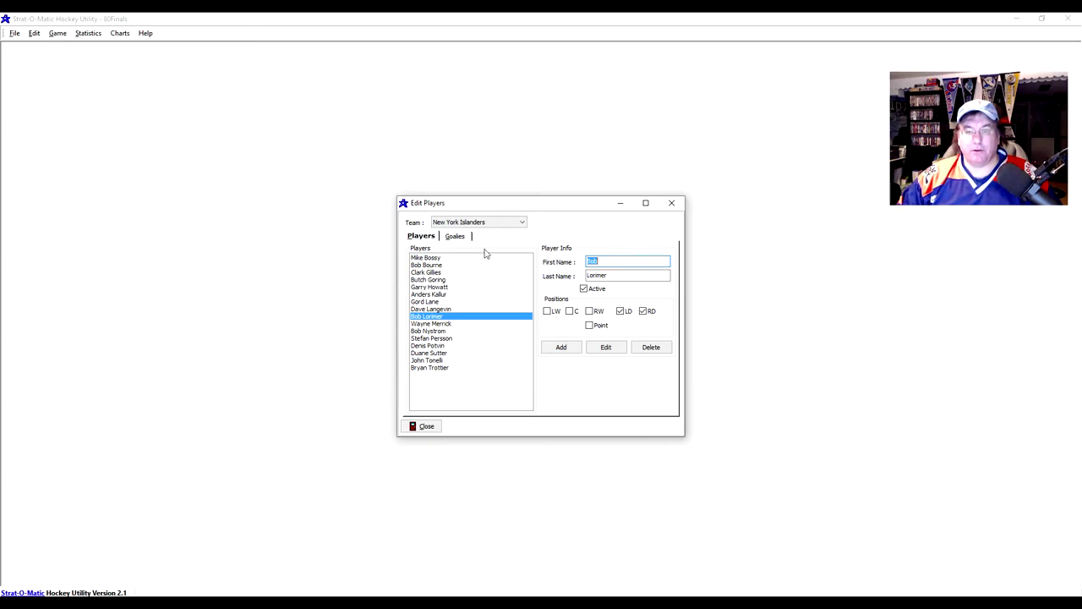
Step: Review the Islanders' goalies and the position settings of Garry Howatt, Bob Lorimer and Denis Potvin
left_click(454, 238)
left_click(419, 236)
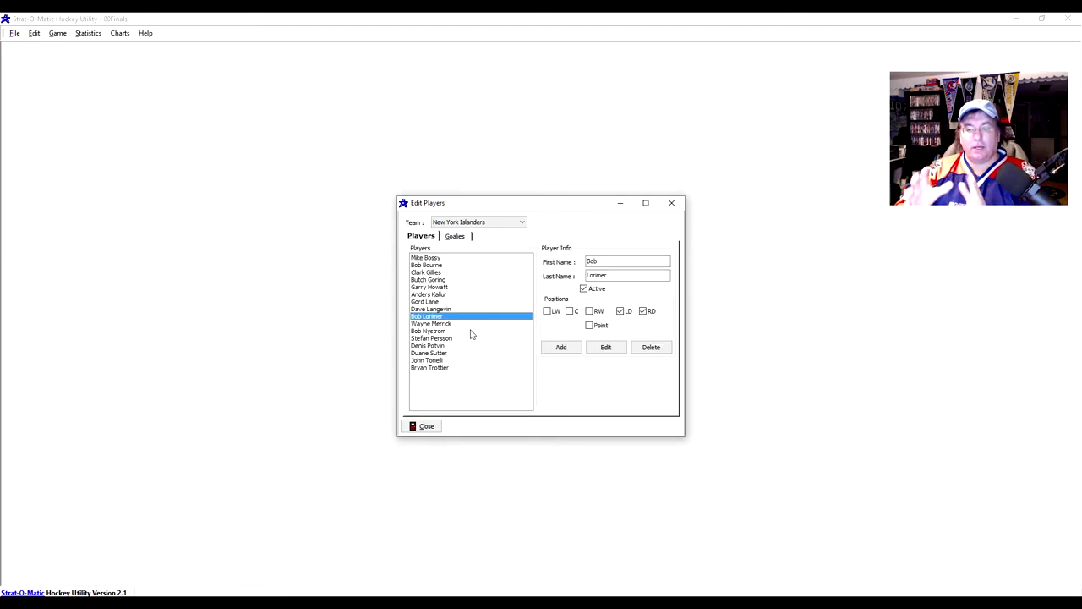
left_click(449, 288)
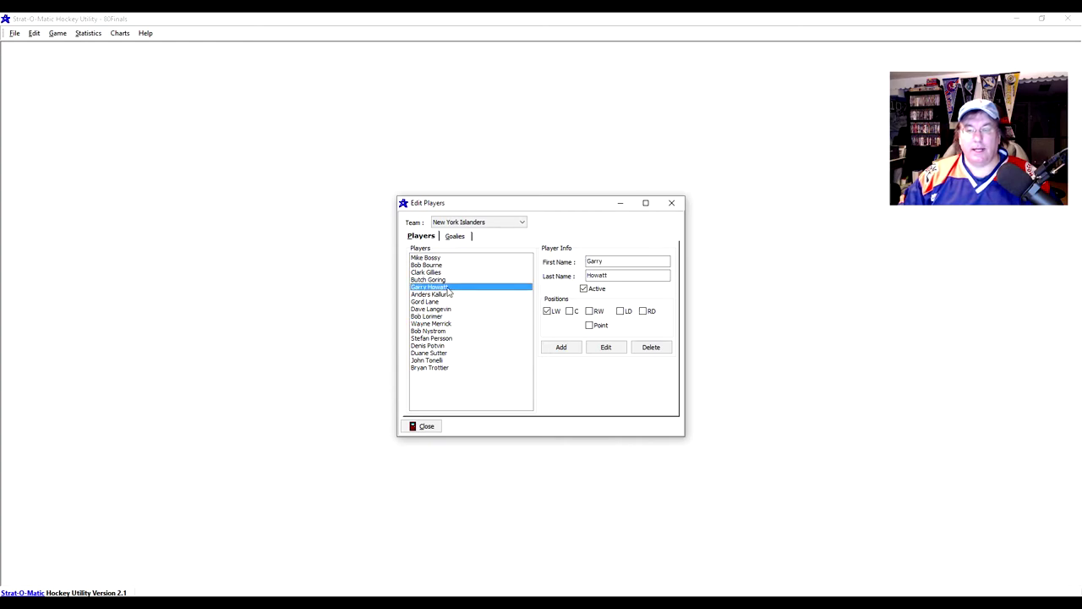
left_click(440, 317)
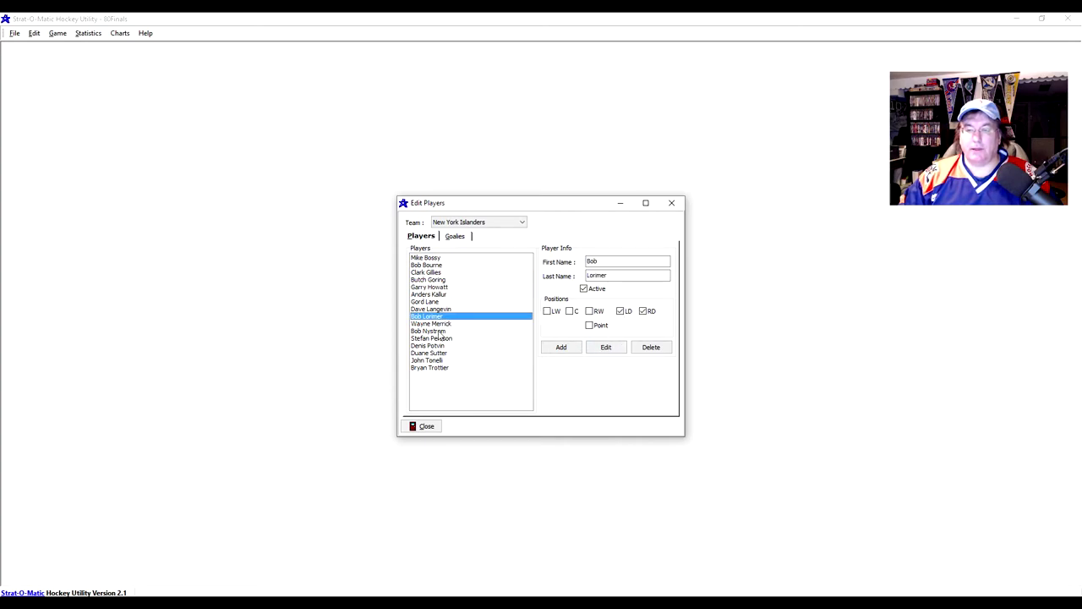
left_click(436, 347)
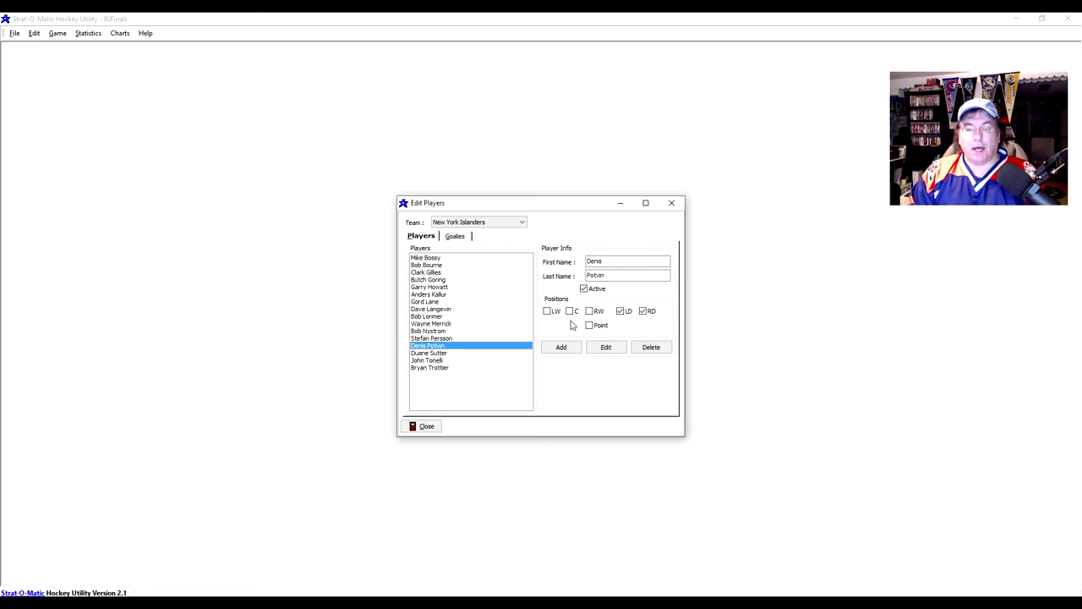
Step: Switch to the Philadelphia Flyers and add Phil Myre as an active goalie
left_click(504, 223)
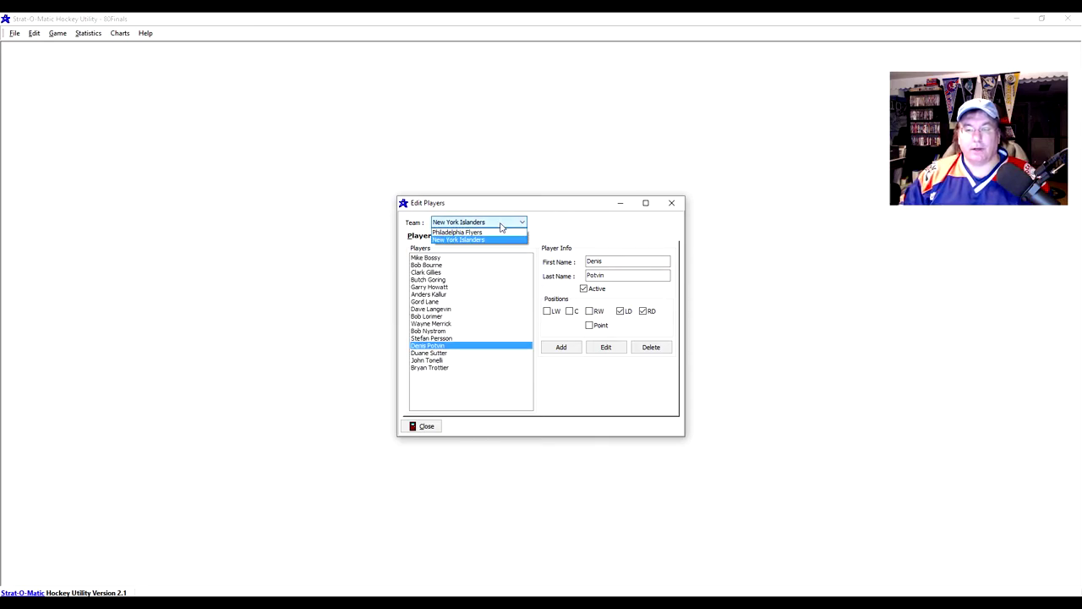
left_click(497, 234)
left_click(455, 236)
left_click(615, 268)
type("Phil")
key("Tab")
type("Myre")
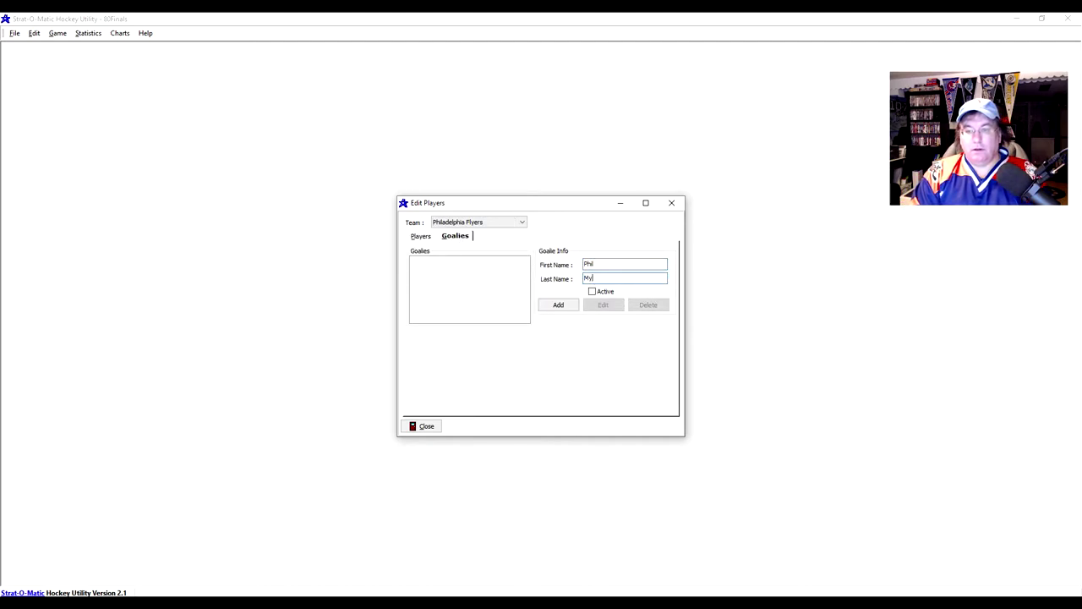
left_click(592, 291)
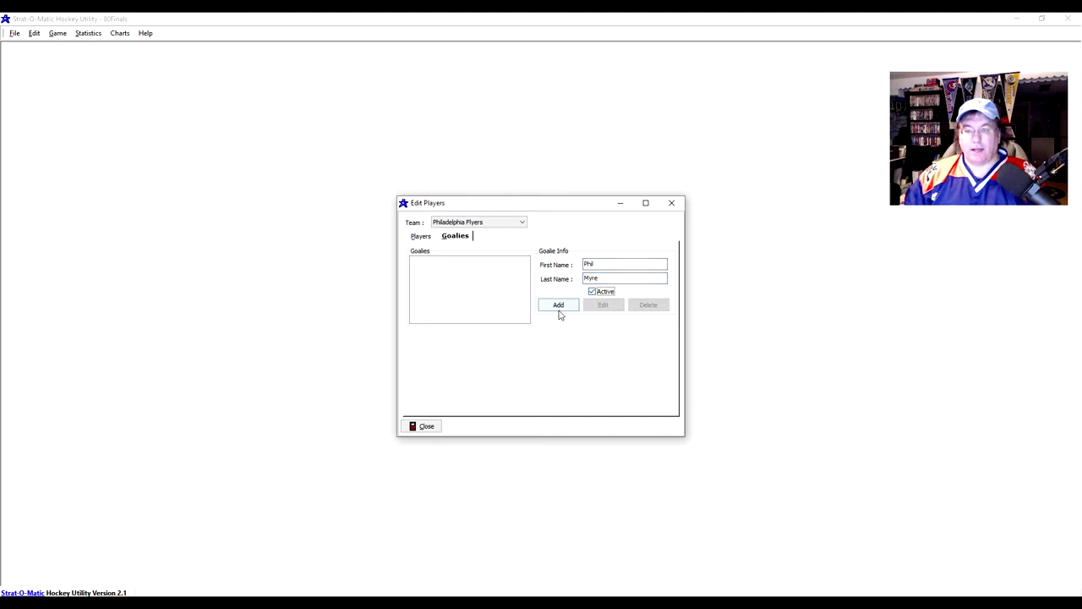
left_click(558, 308)
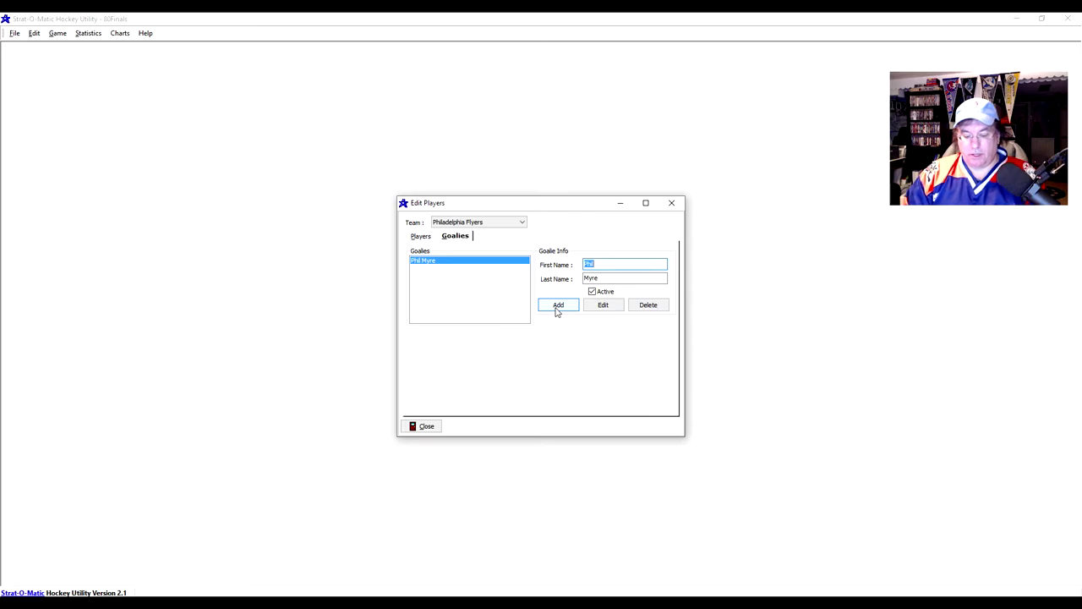
Step: Add Pete Peeters as a second active goalie for the Philadelphia Flyers
type("Peter")
key("Tab")
key("shift+Tab")
type("Pete")
key("Tab")
type("Peeters")
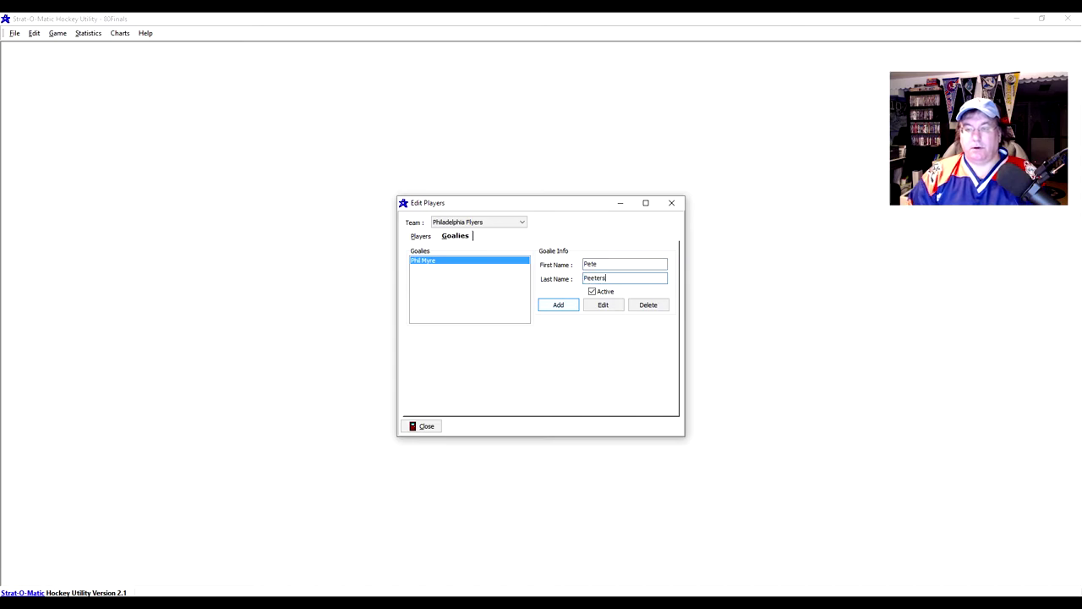
left_click(558, 306)
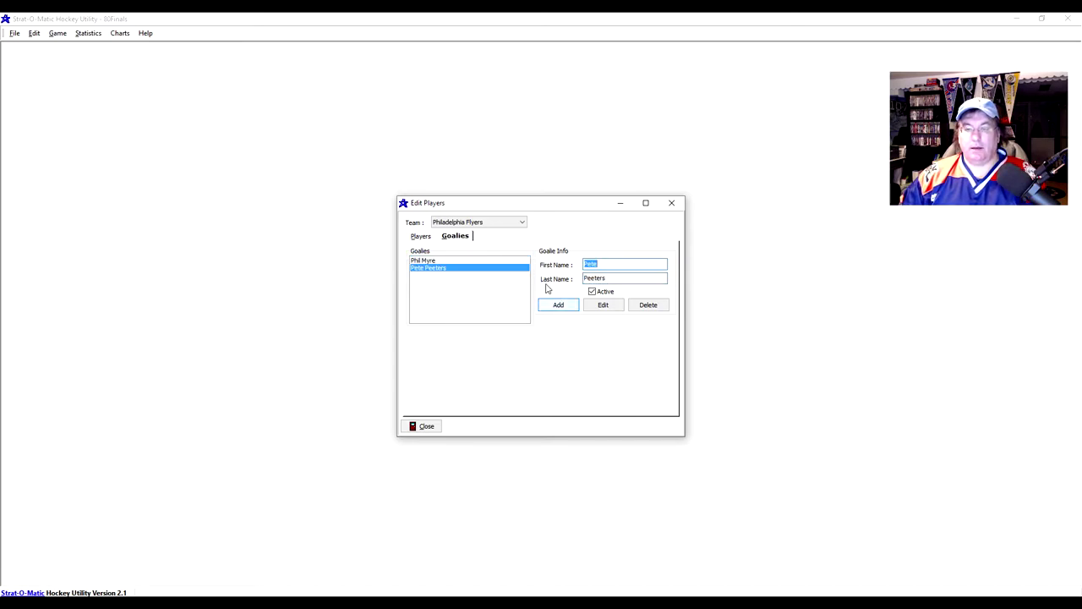
Step: Add Bob Kelly to the Flyers' skaters as an active player with positions LW and RW
left_click(425, 238)
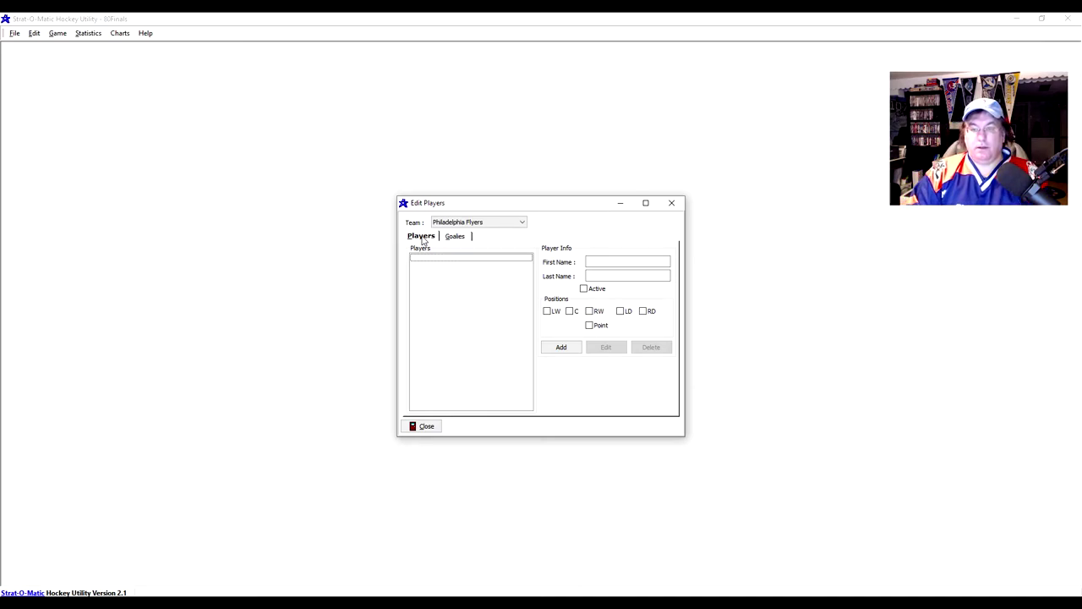
key("Tab")
type("Bob")
key("Tab")
type("Kelly")
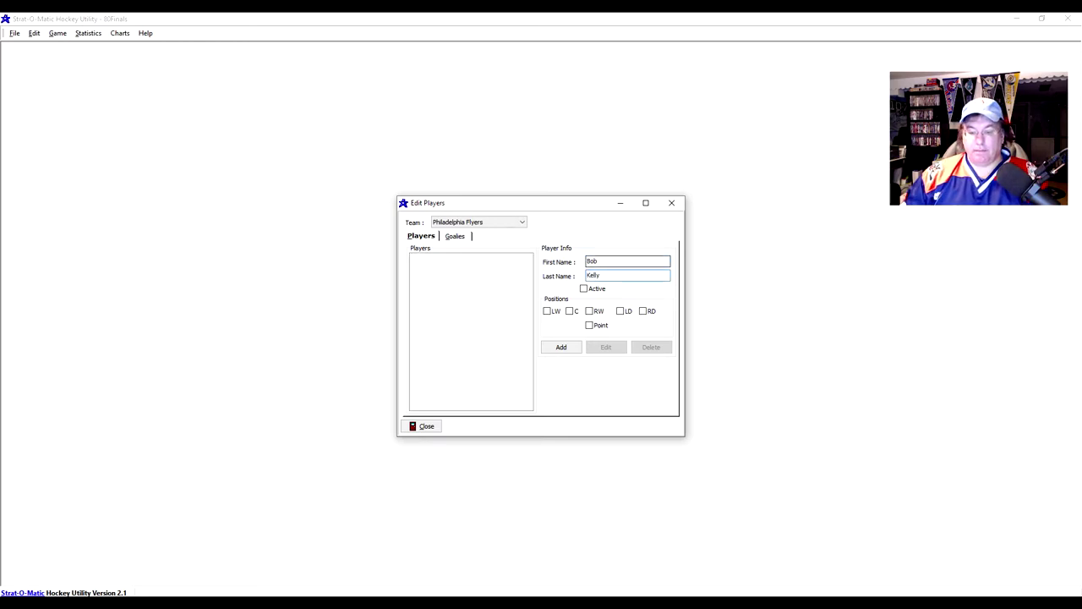
left_click(599, 290)
left_click(547, 312)
left_click(591, 311)
left_click(563, 347)
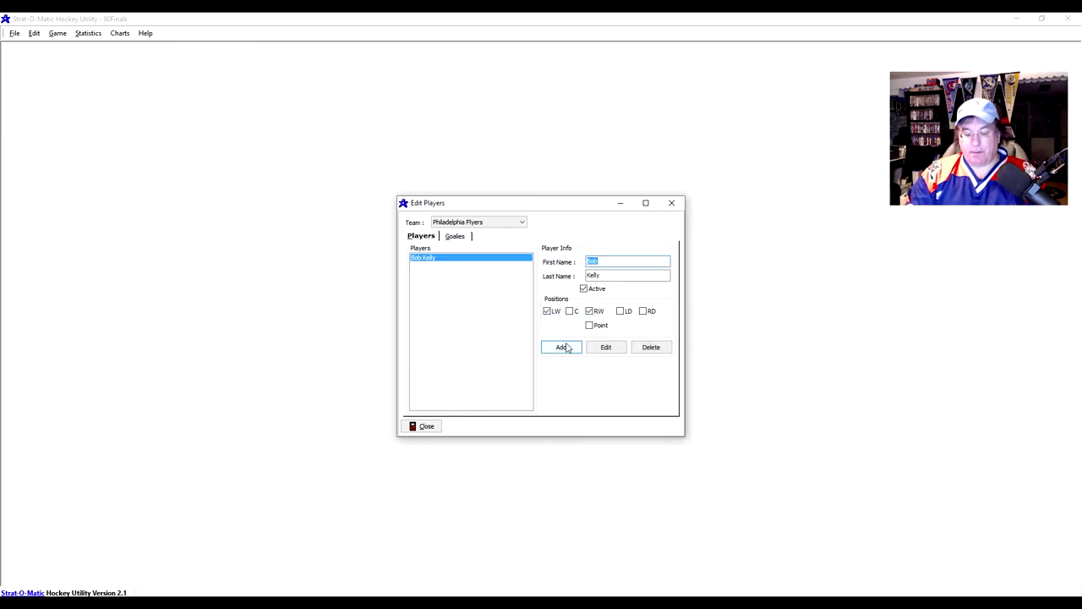
Step: Add Brian Propp to the Flyers' skaters as an active player with LW as his only position
type("Brian")
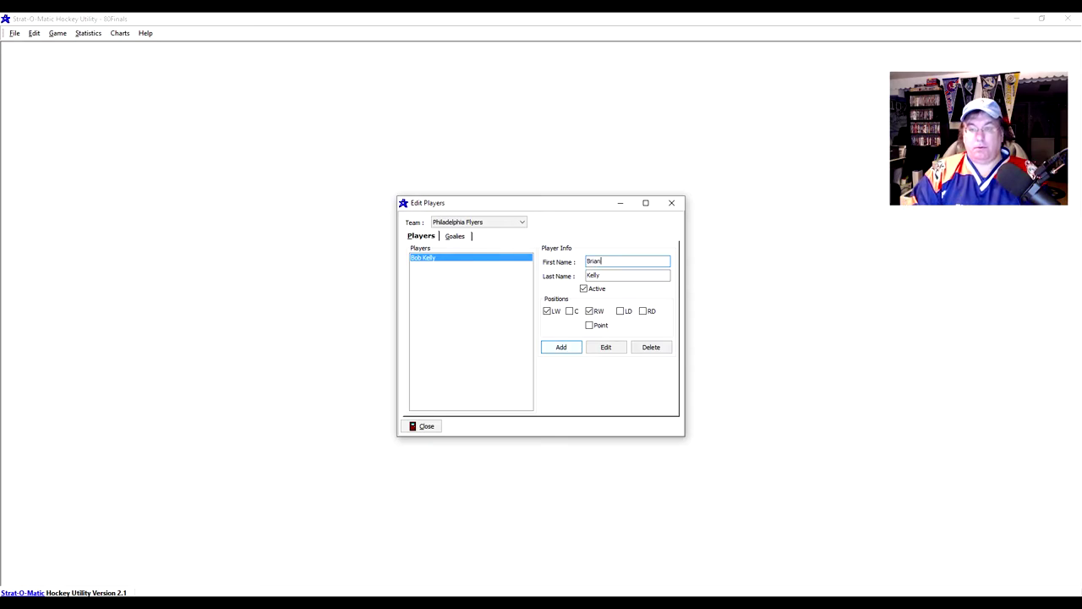
key("Tab")
type("Pro")
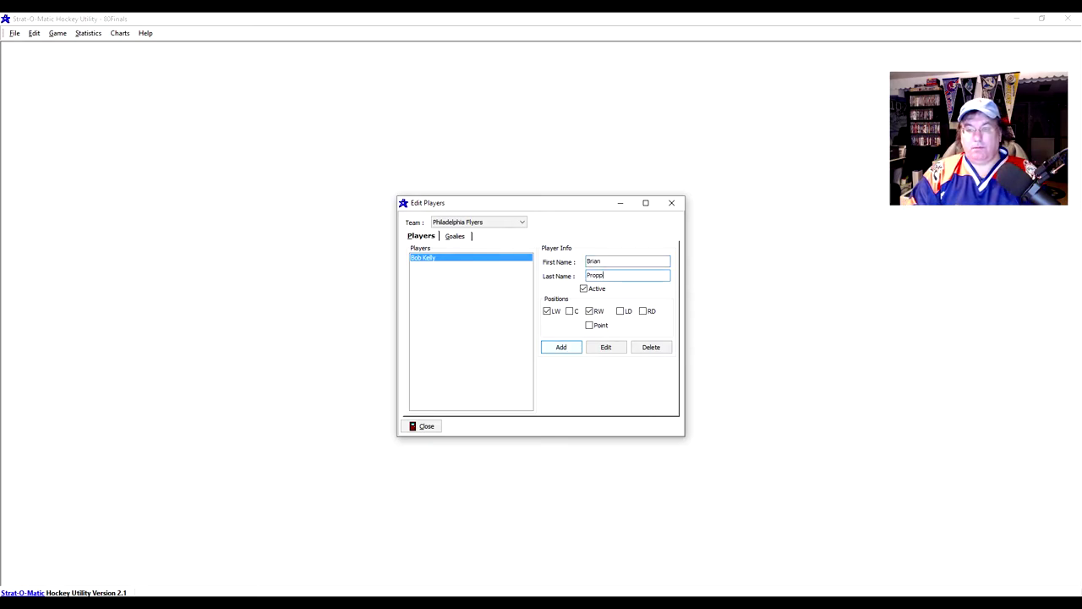
left_click(596, 311)
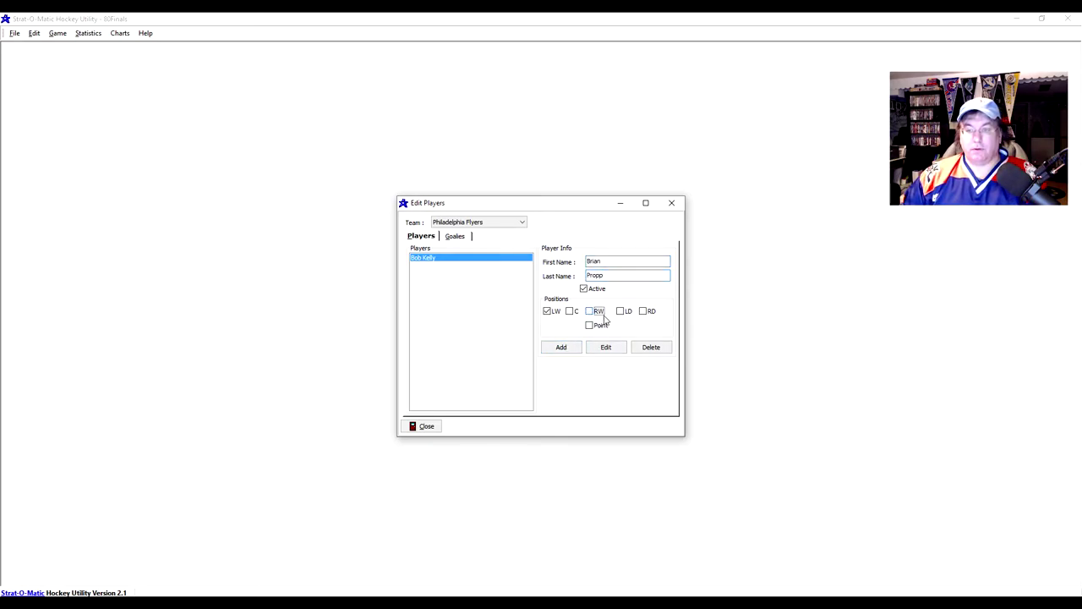
left_click(562, 347)
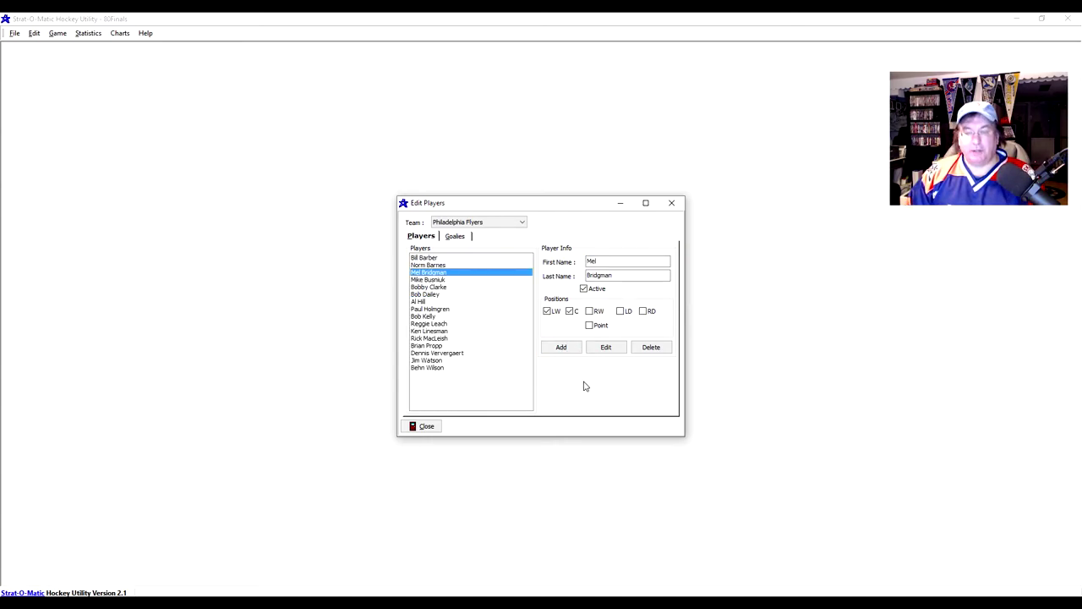
Step: Review the Islanders' goalies and skaters and the Flyers' skaters, including Wayne Merrick's and Reggie Leach's positions, and close the player editor
left_click(476, 224)
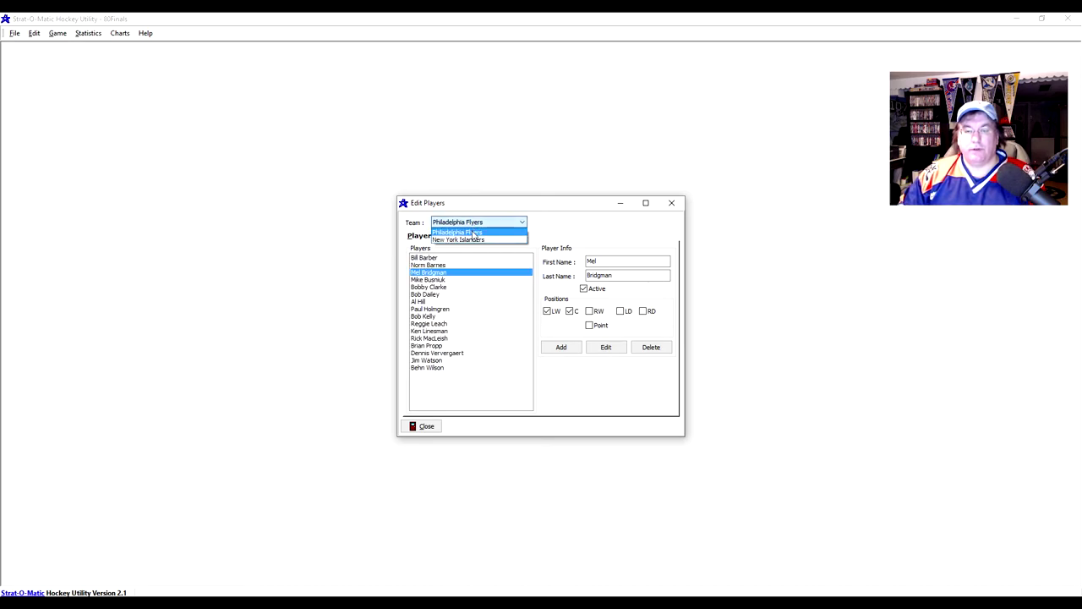
left_click(472, 239)
left_click(460, 240)
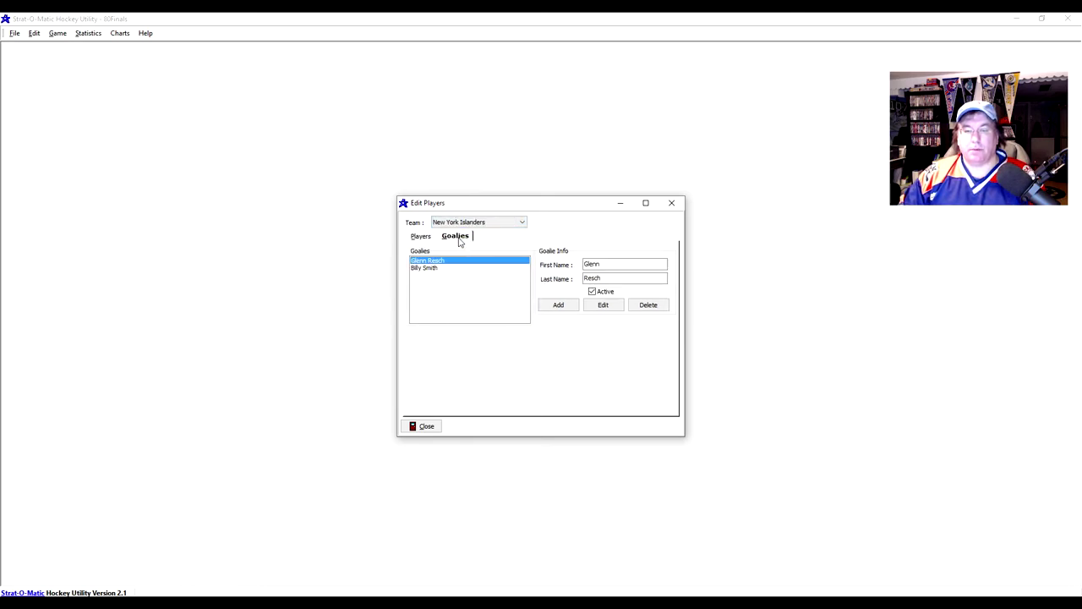
left_click(421, 236)
left_click(436, 279)
left_click(434, 324)
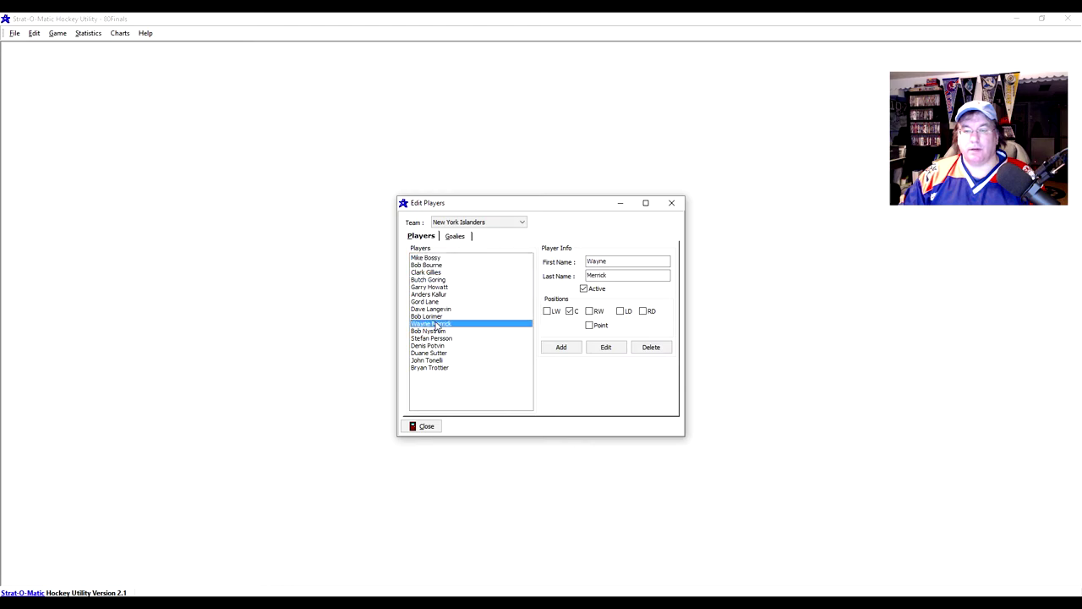
left_click(473, 224)
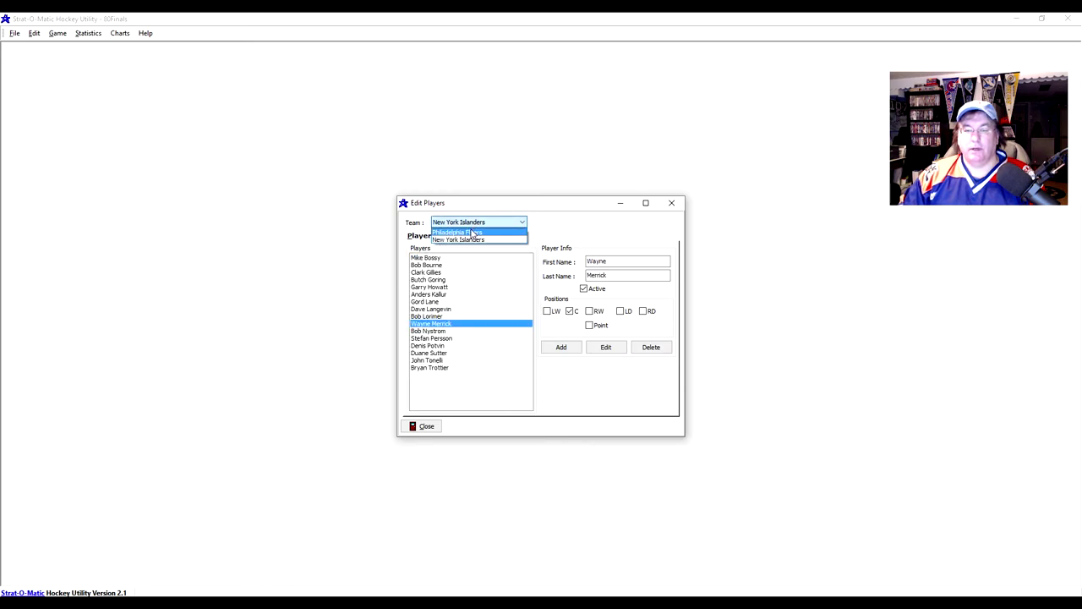
left_click(473, 233)
left_click(432, 288)
left_click(432, 325)
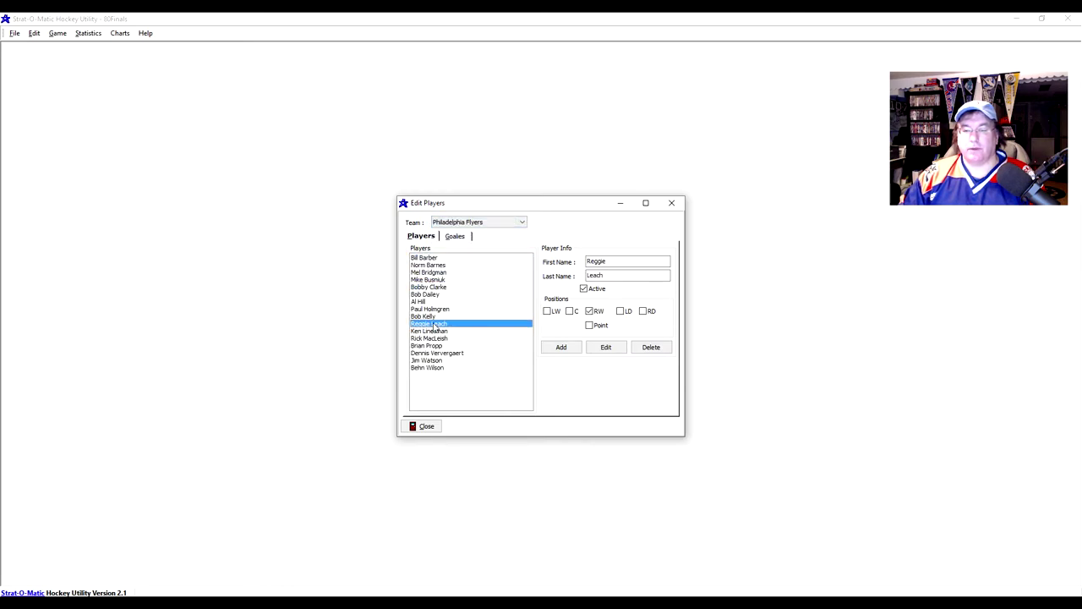
left_click(425, 427)
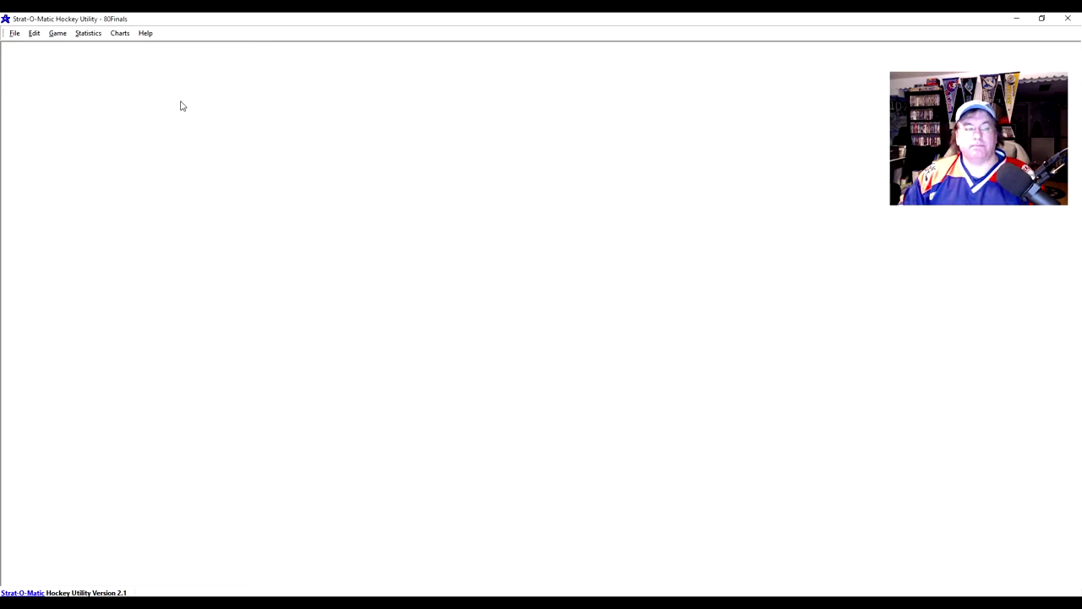
Step: Open the line editor for the Philadelphia Flyers and name a new offensive line "Line 1"
left_click(34, 33)
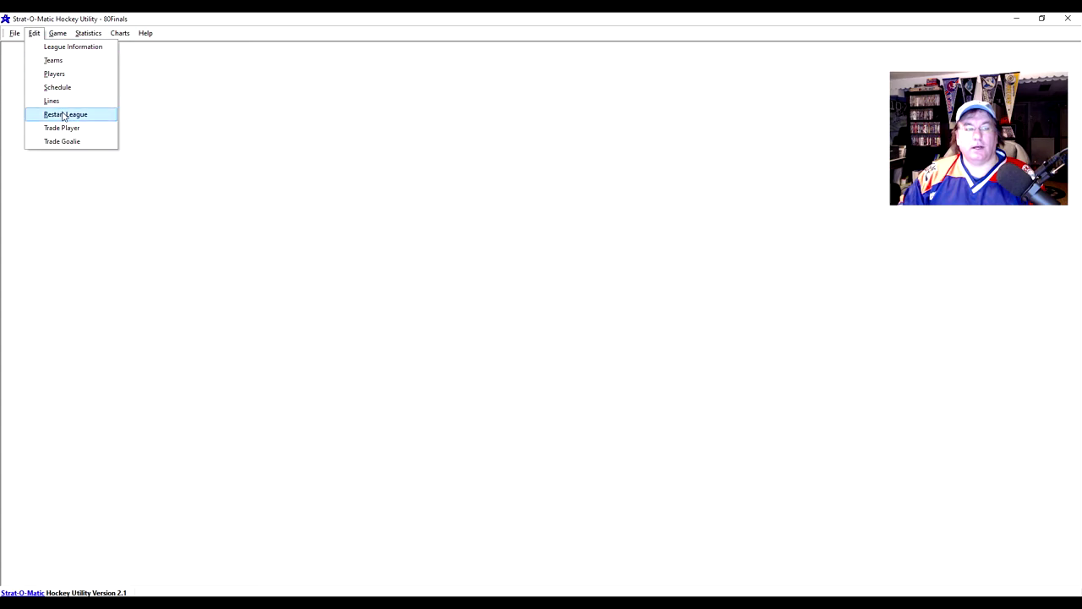
left_click(53, 100)
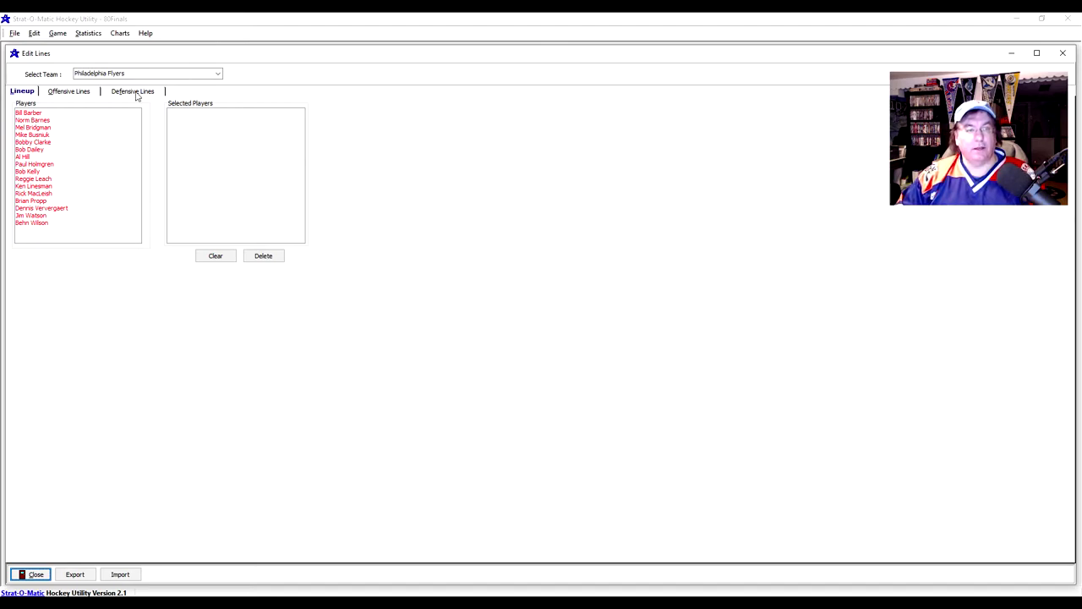
left_click(71, 93)
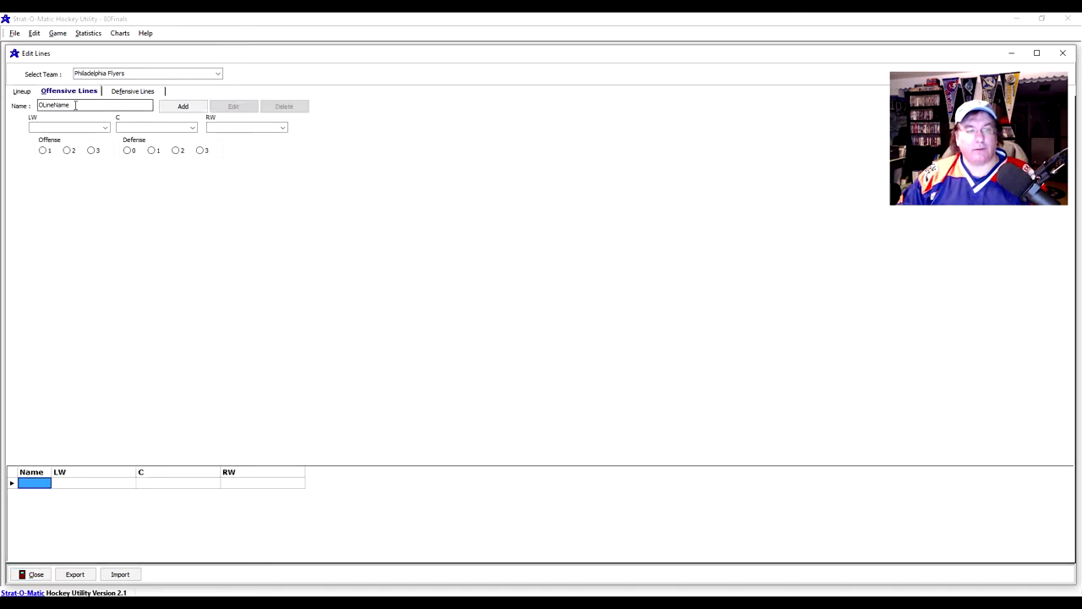
left_click_drag(76, 105, 37, 107)
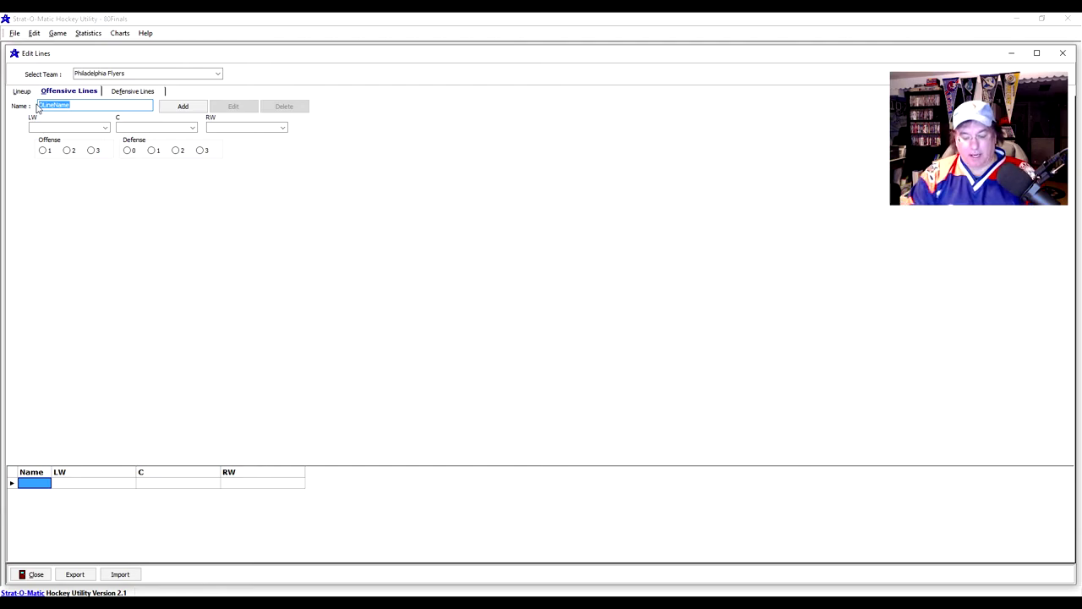
type("Line 1")
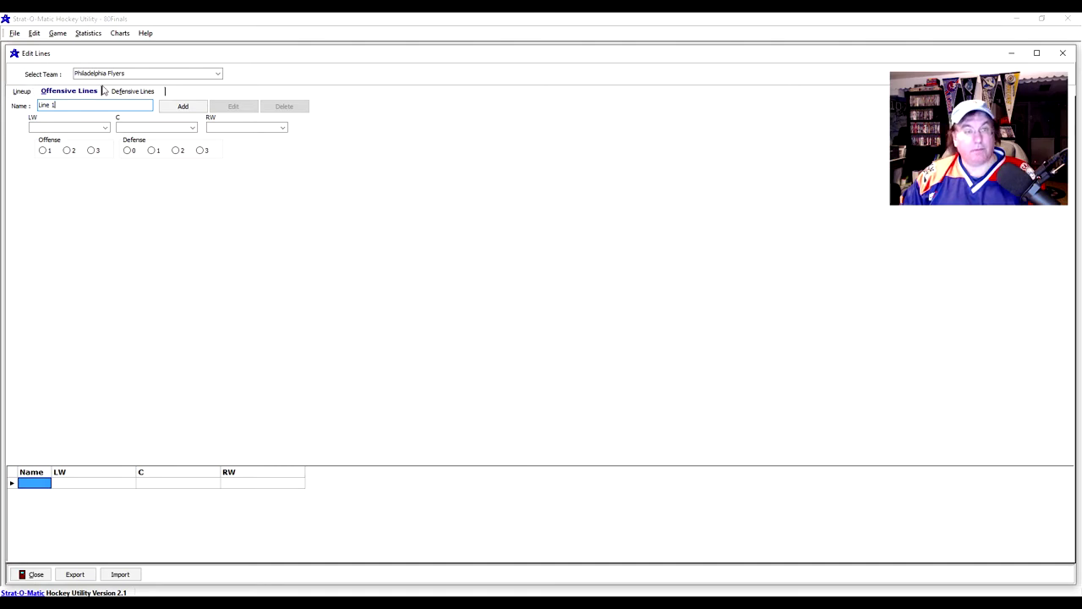
Step: Add Line 1 with Ken Linesman at both LW and C, Paul Holmgren at RW, offense 2 and defense 2
left_click(190, 127)
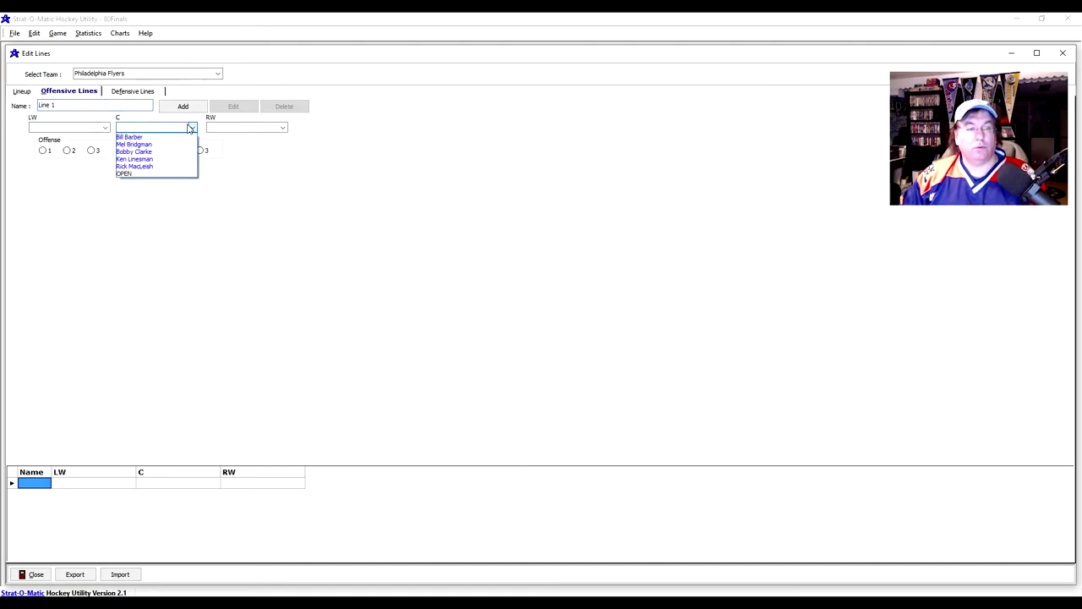
left_click(151, 160)
left_click(104, 128)
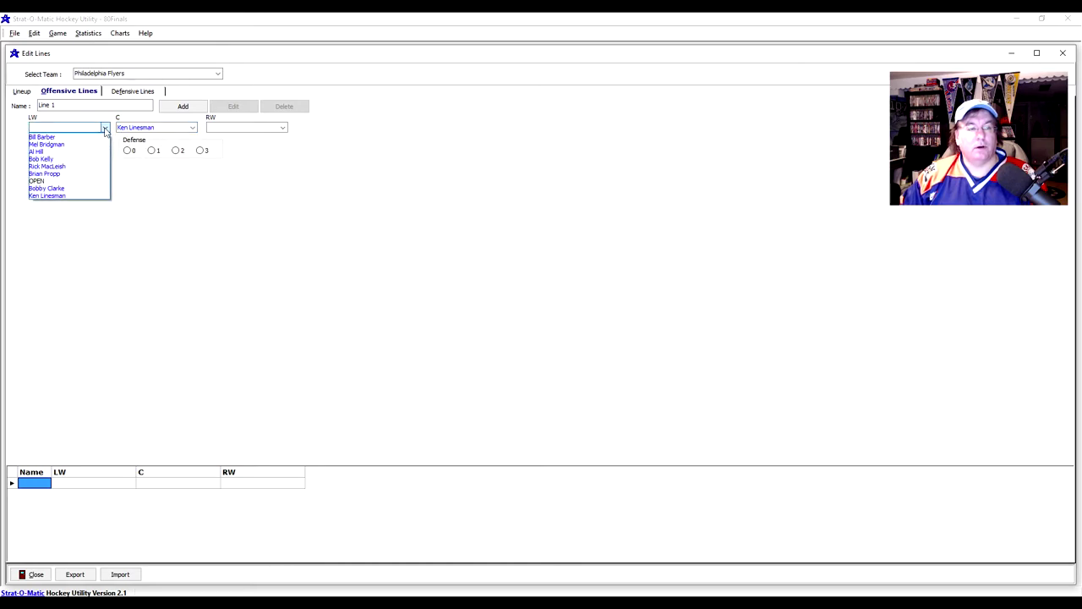
left_click(79, 195)
left_click(283, 127)
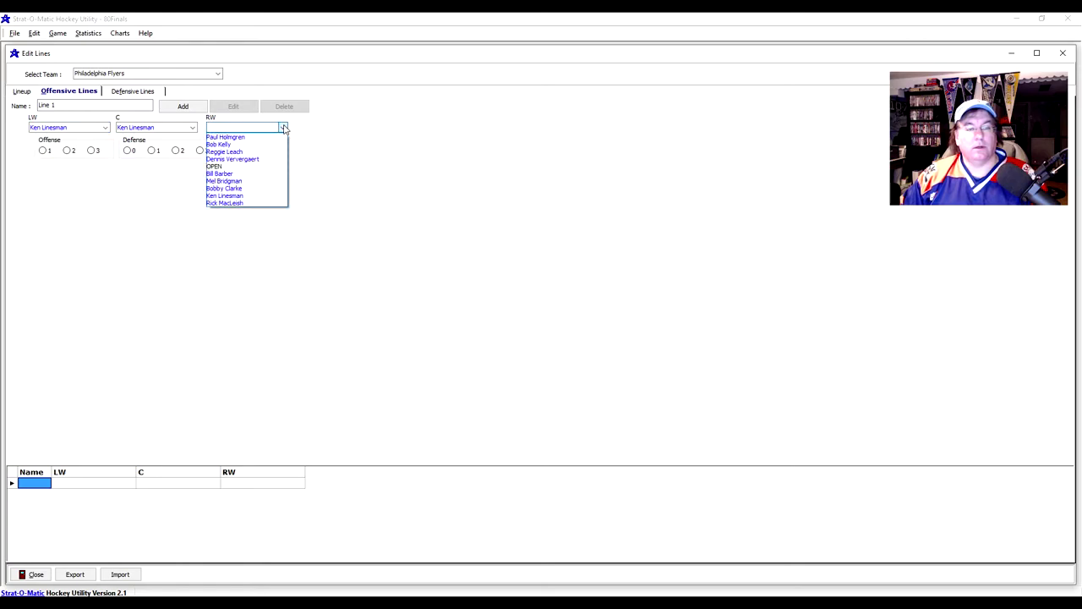
left_click(265, 137)
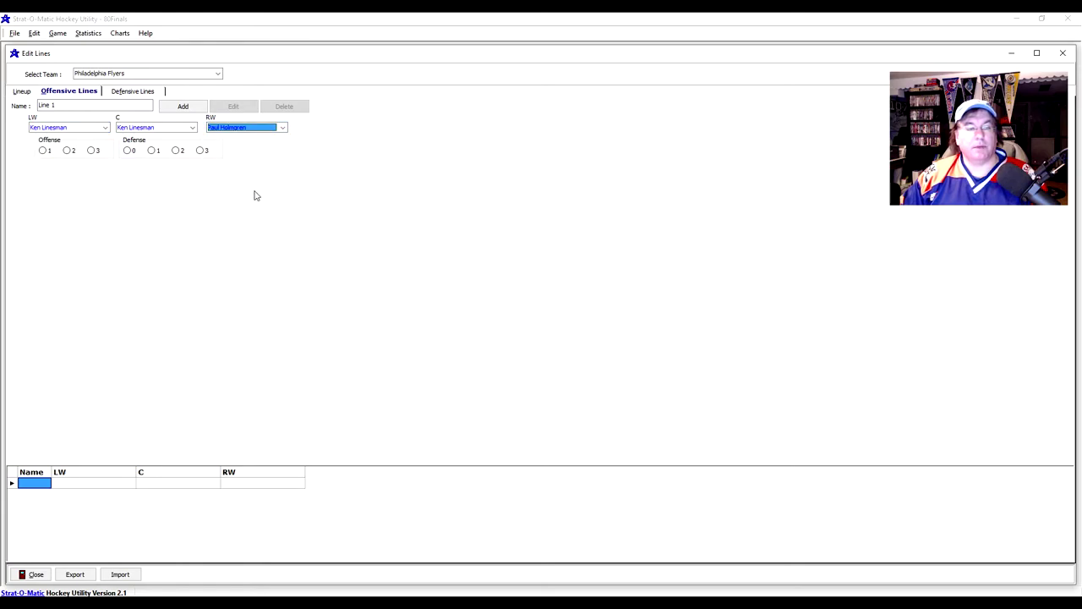
left_click(70, 151)
left_click(177, 152)
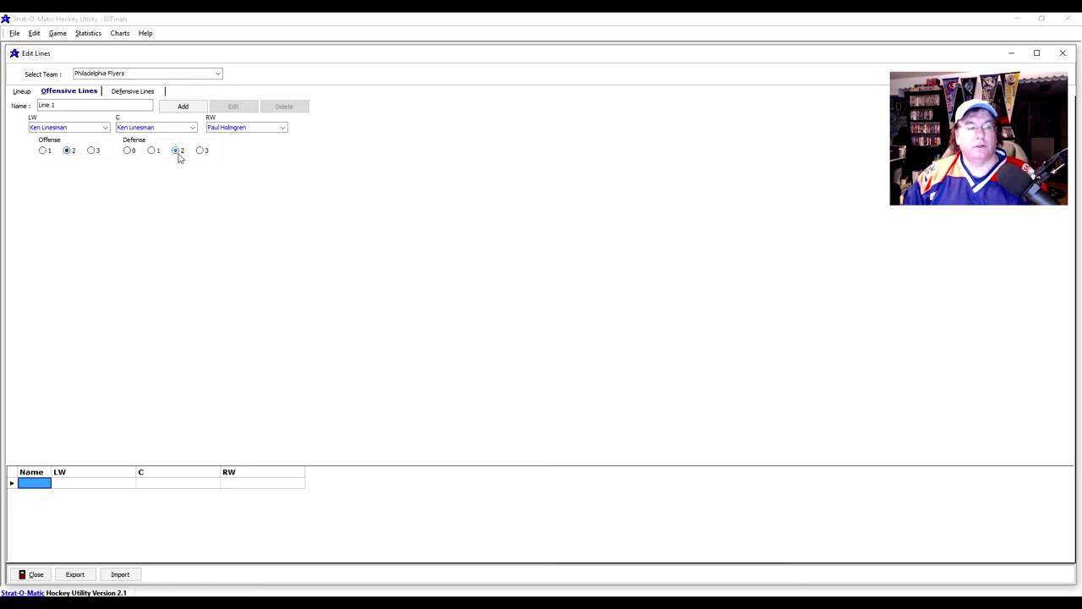
left_click(200, 109)
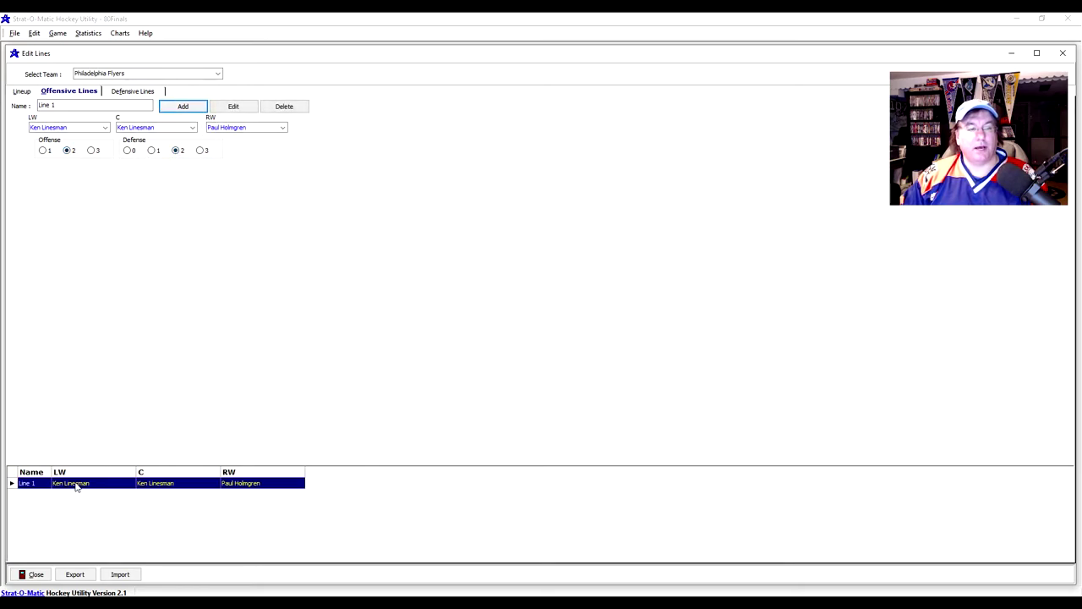
Step: Add offensive line "Line 2" with Bill Barber at LW, Bobby Clarke at C and Reggie Leach at RW
left_click(86, 104)
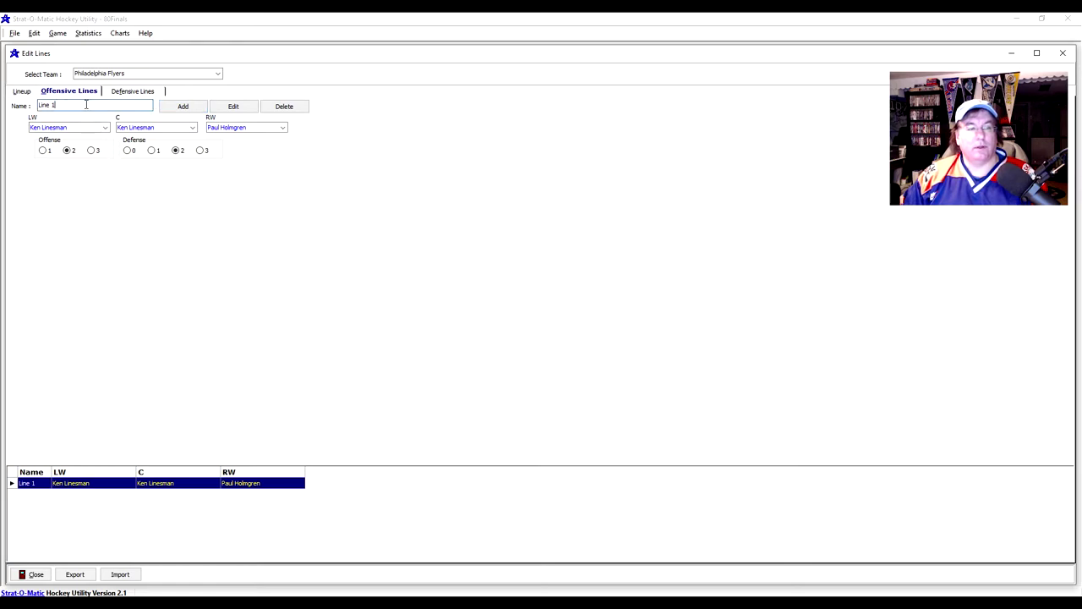
type("2")
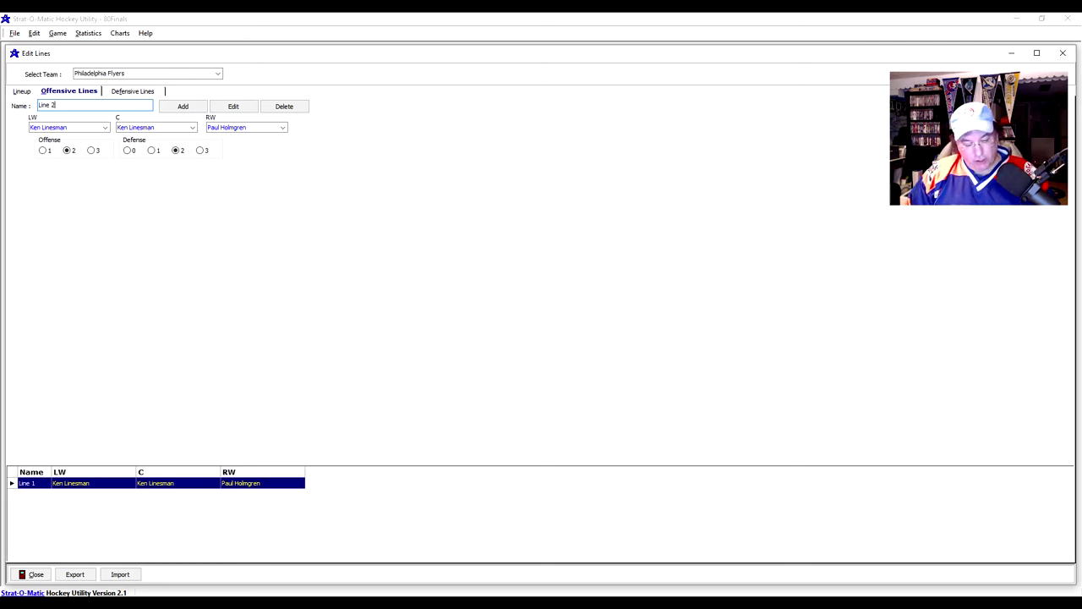
left_click(193, 127)
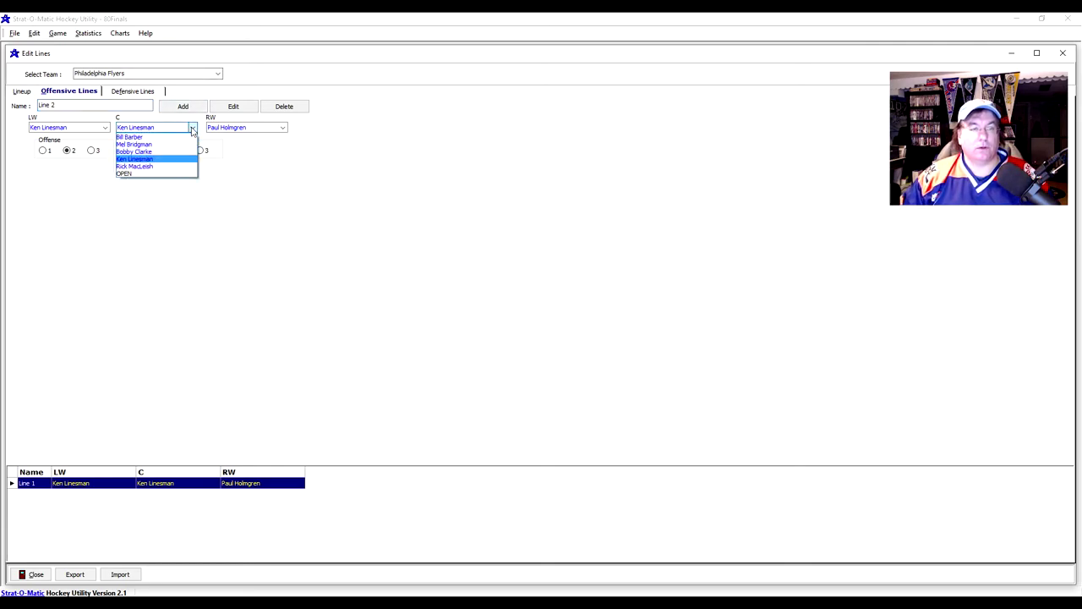
left_click(166, 152)
left_click(105, 127)
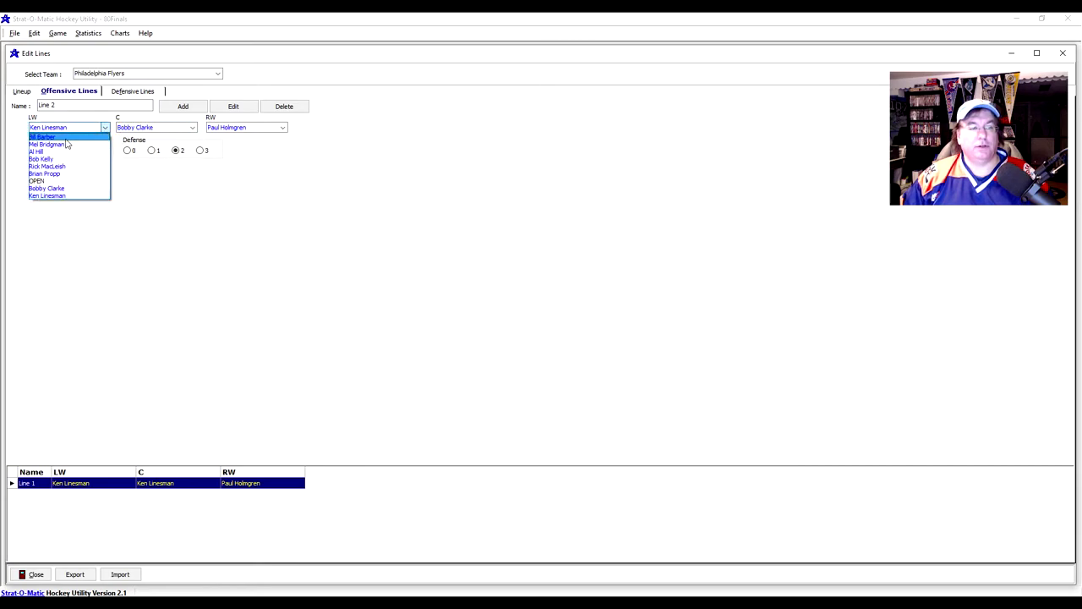
left_click(68, 137)
left_click(279, 129)
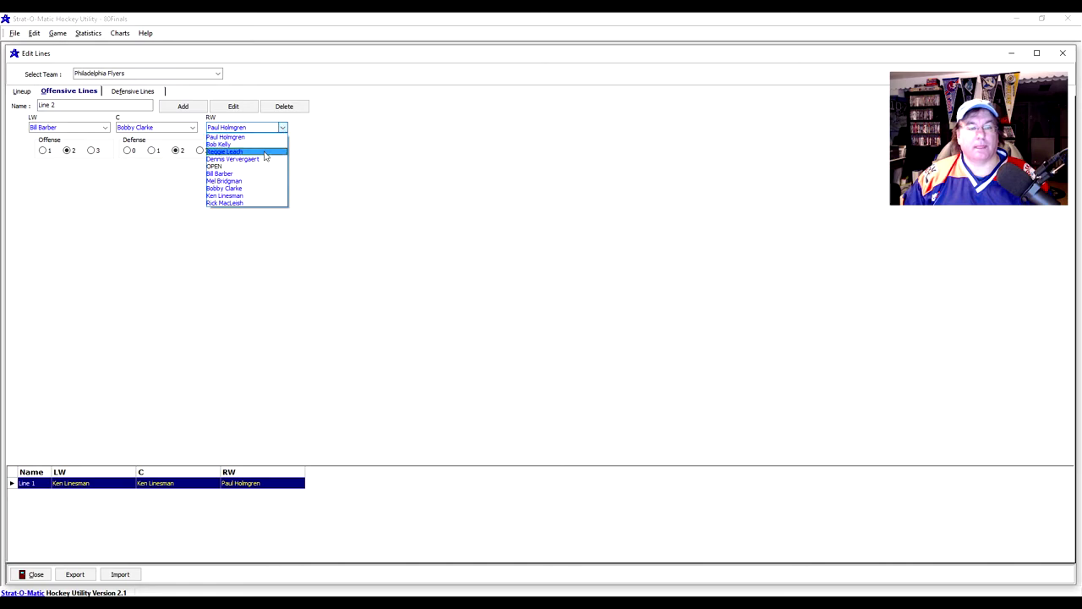
left_click(262, 156)
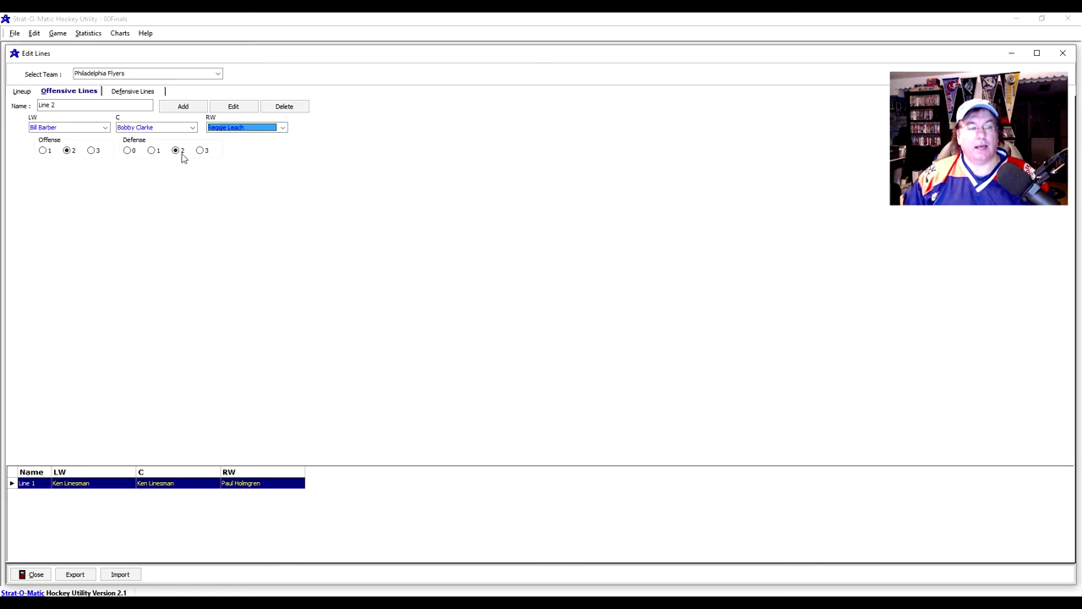
left_click(183, 106)
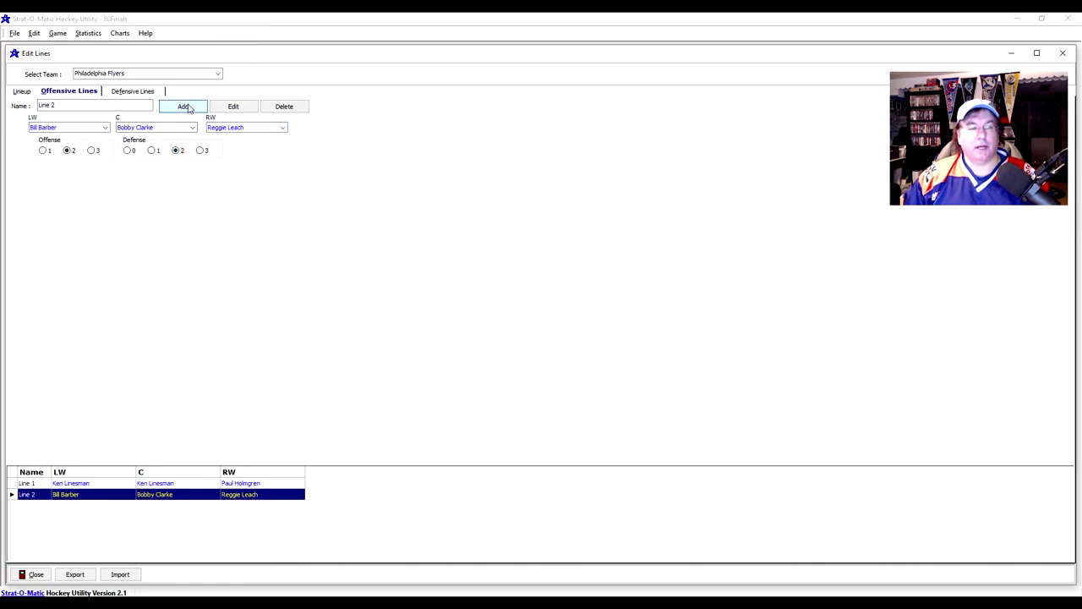
Step: Add offensive line "Line 3" with Al Hill at LW, Rick MacLeish at C and Dennis Ververgaert at RW
type("3")
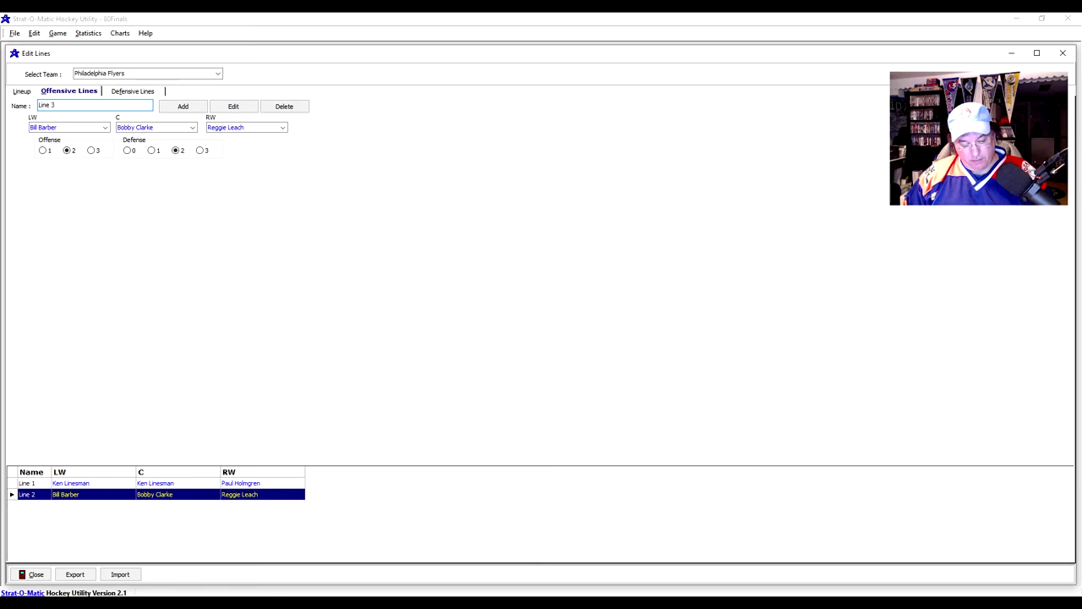
left_click(193, 127)
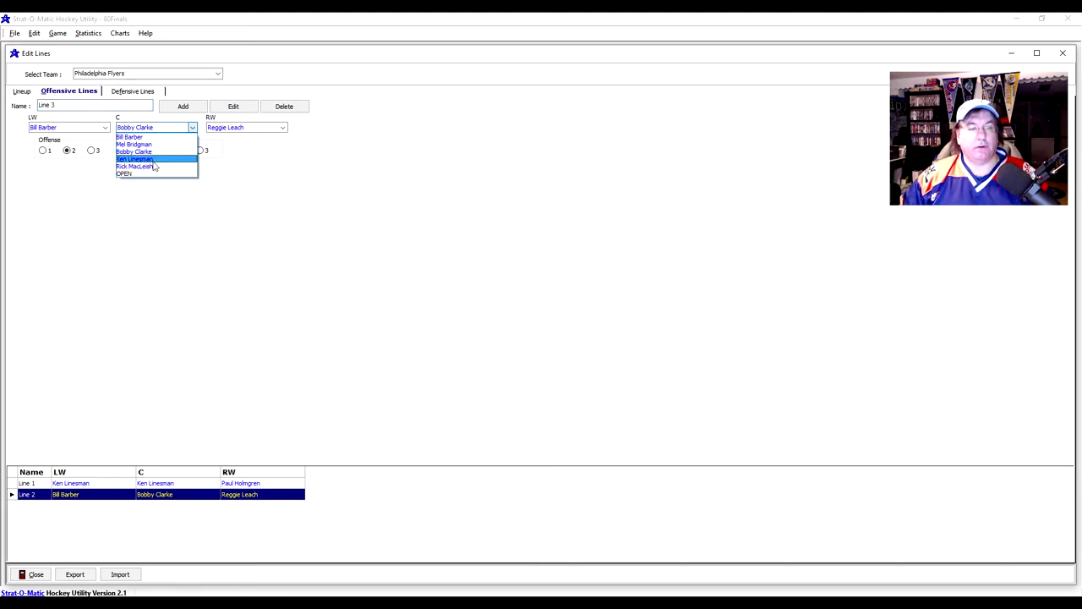
left_click(135, 166)
left_click(106, 128)
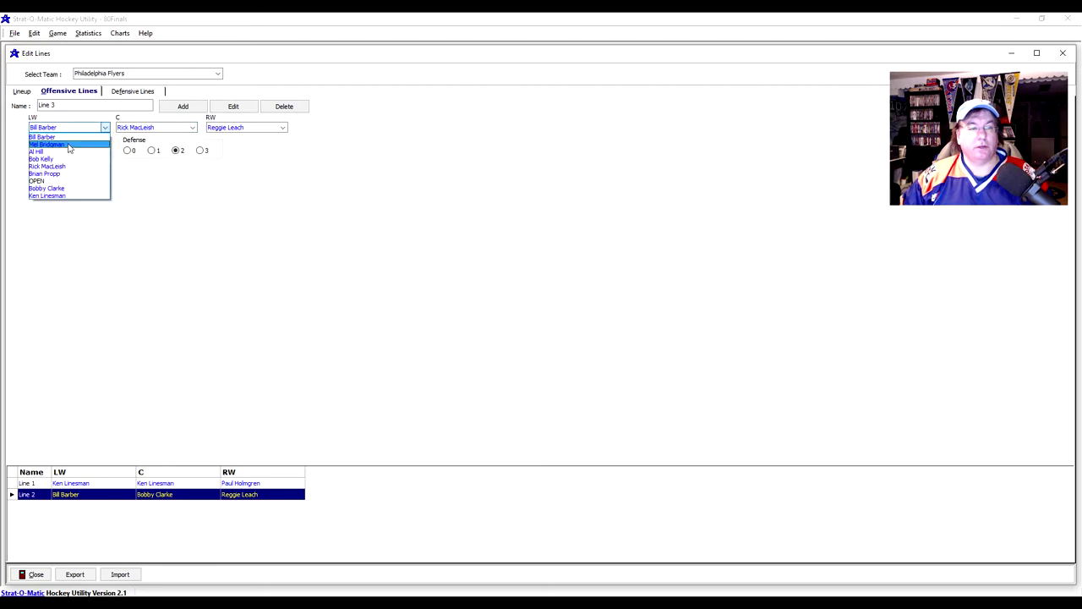
left_click(74, 151)
left_click(283, 127)
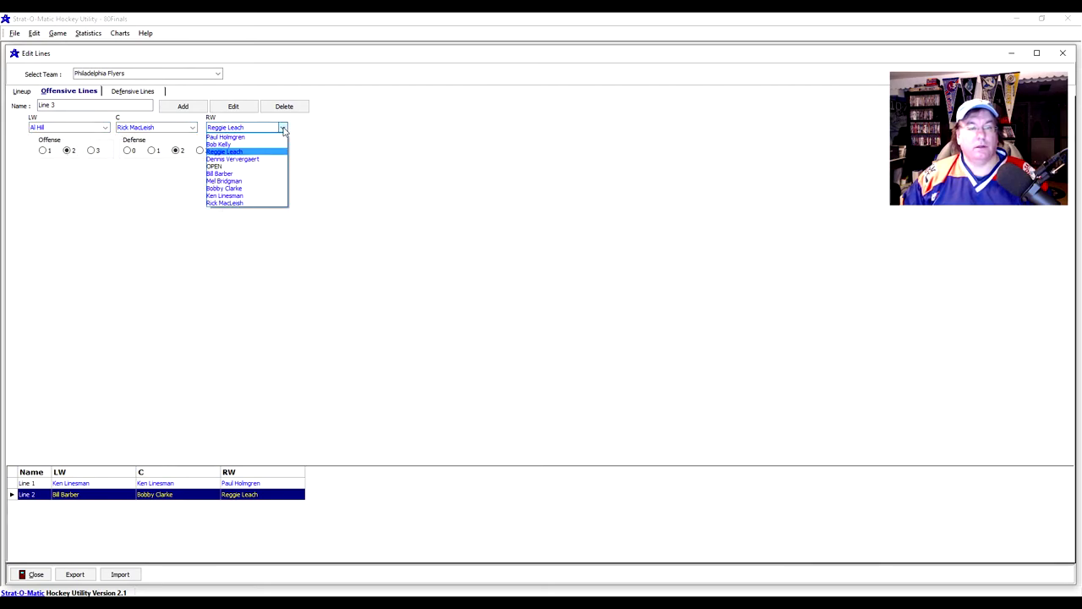
left_click(251, 161)
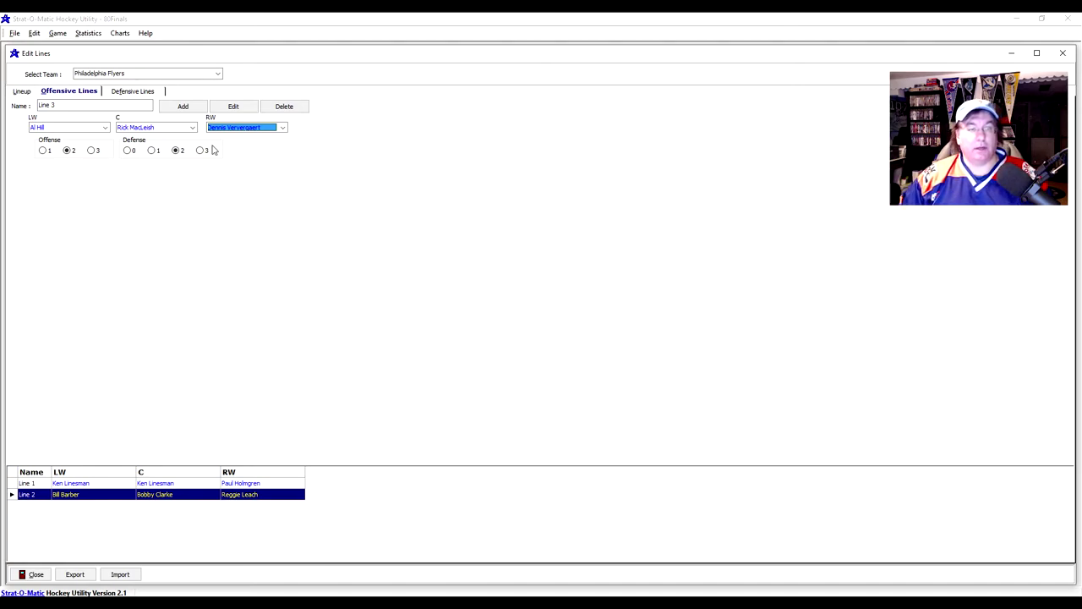
left_click(193, 107)
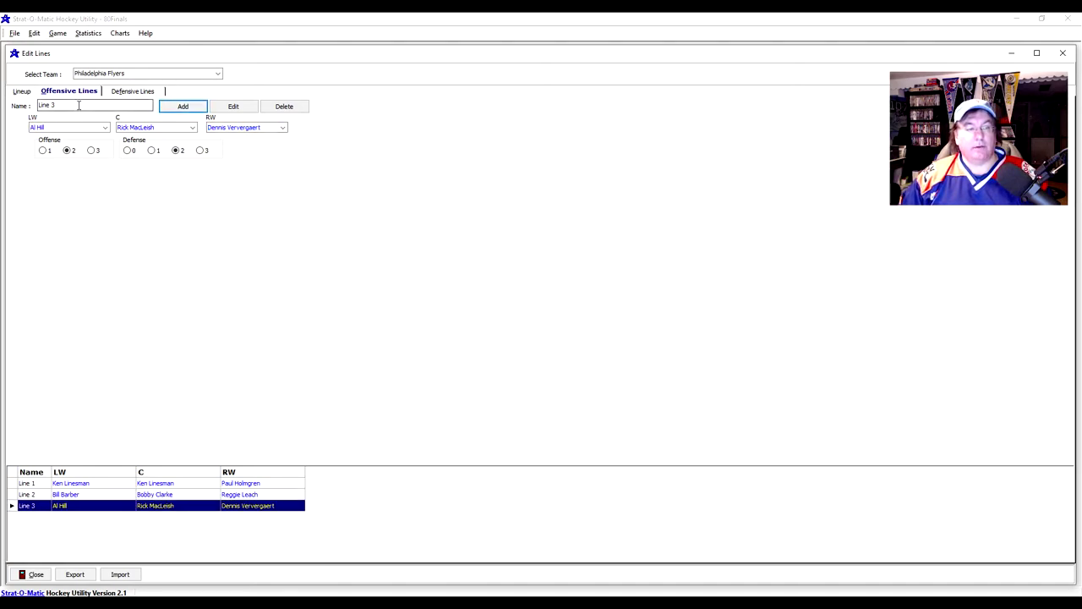
Step: Add offensive line "PP 1" with Brian Propp at LW, Bobby Clarke at C and Ken Linesman at RW
type("PP 1")
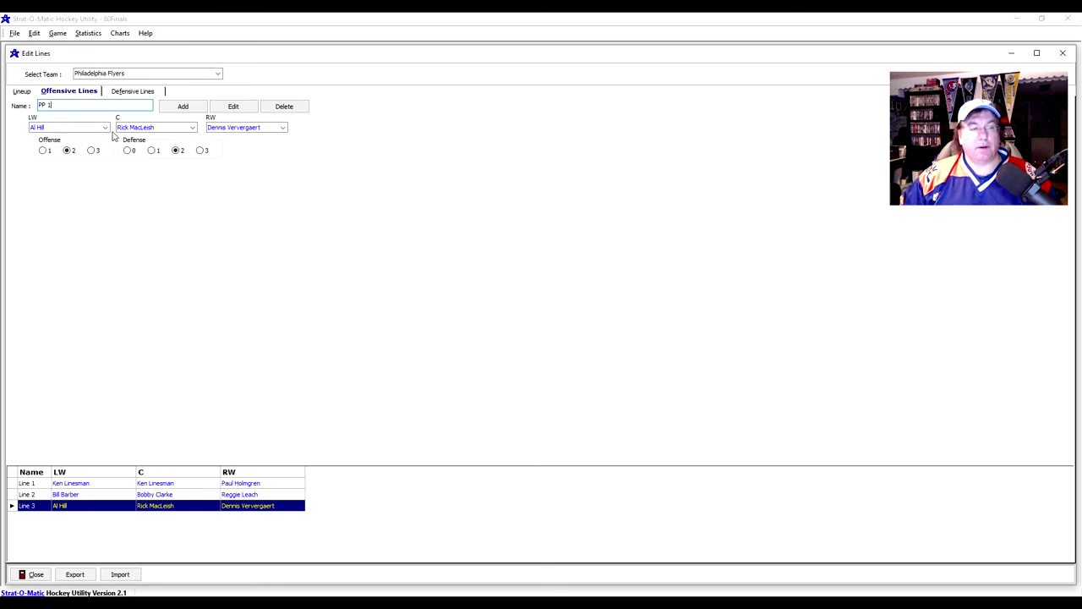
left_click(193, 128)
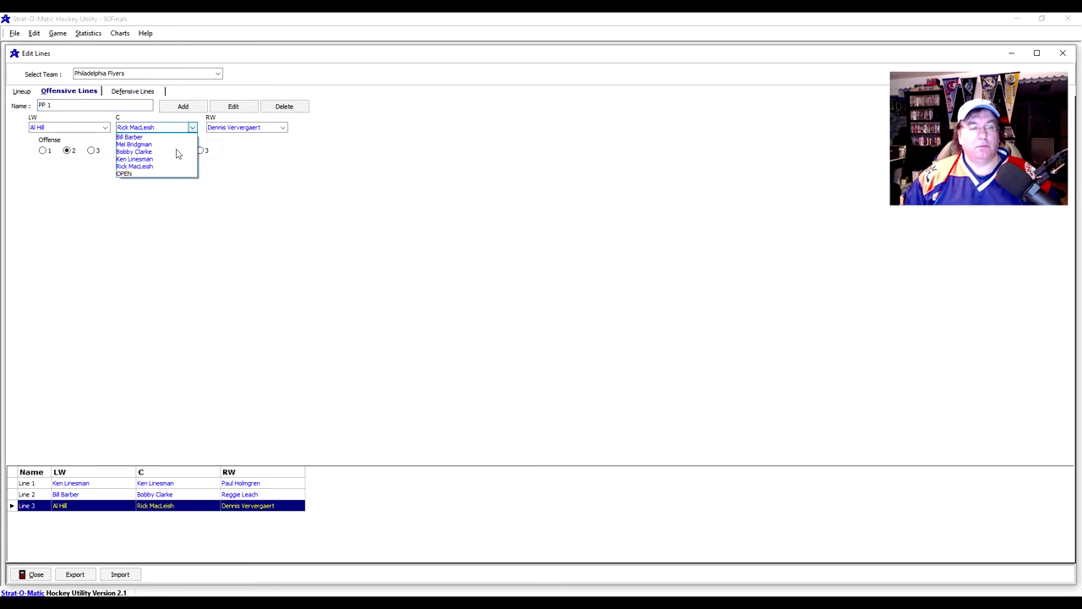
left_click(134, 144)
left_click(105, 128)
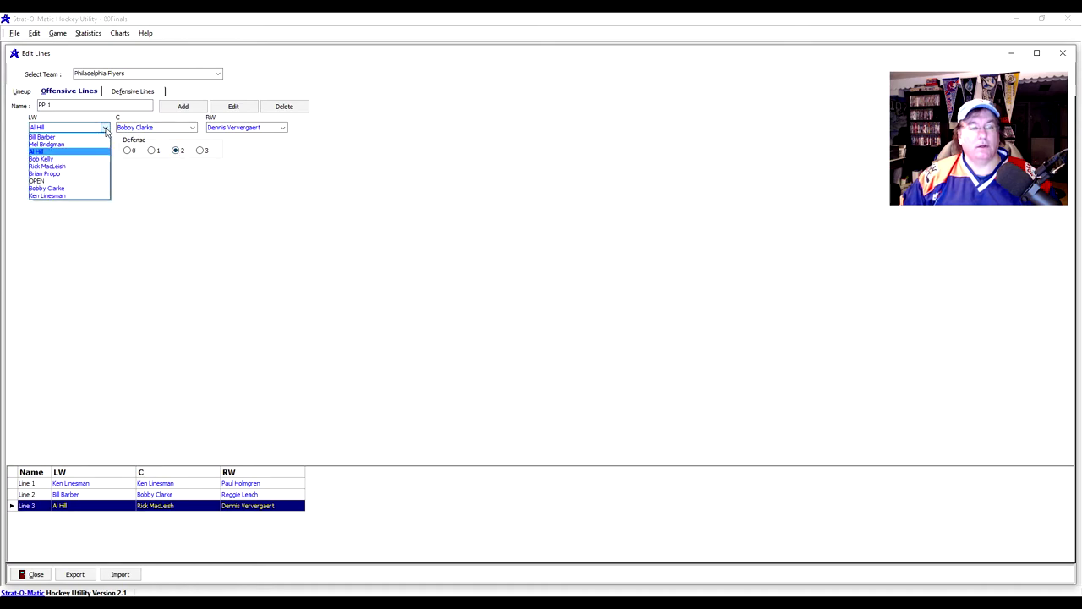
left_click(70, 175)
left_click(283, 127)
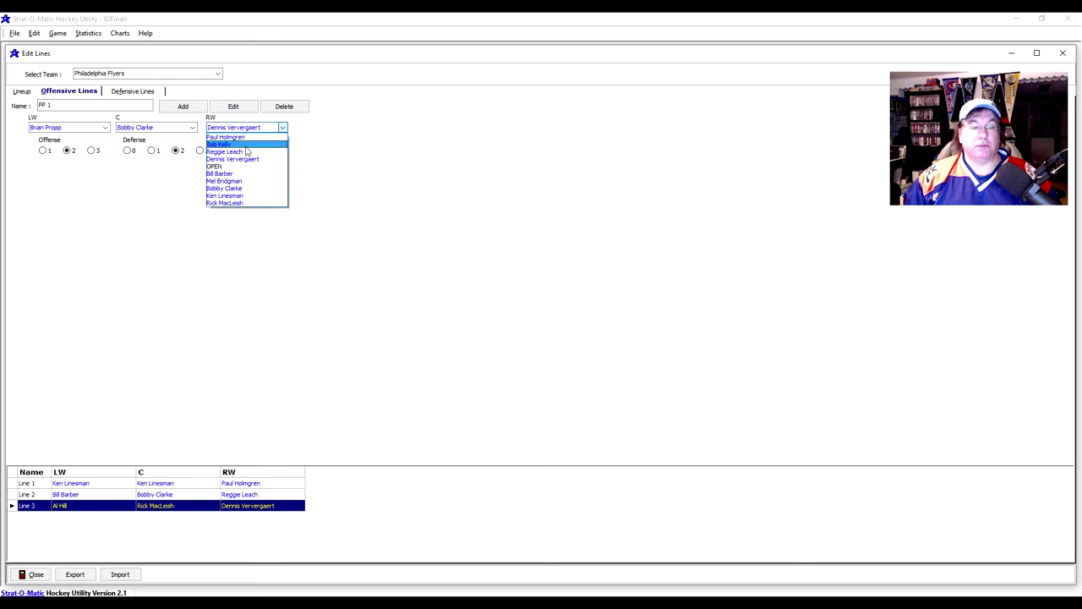
left_click(243, 196)
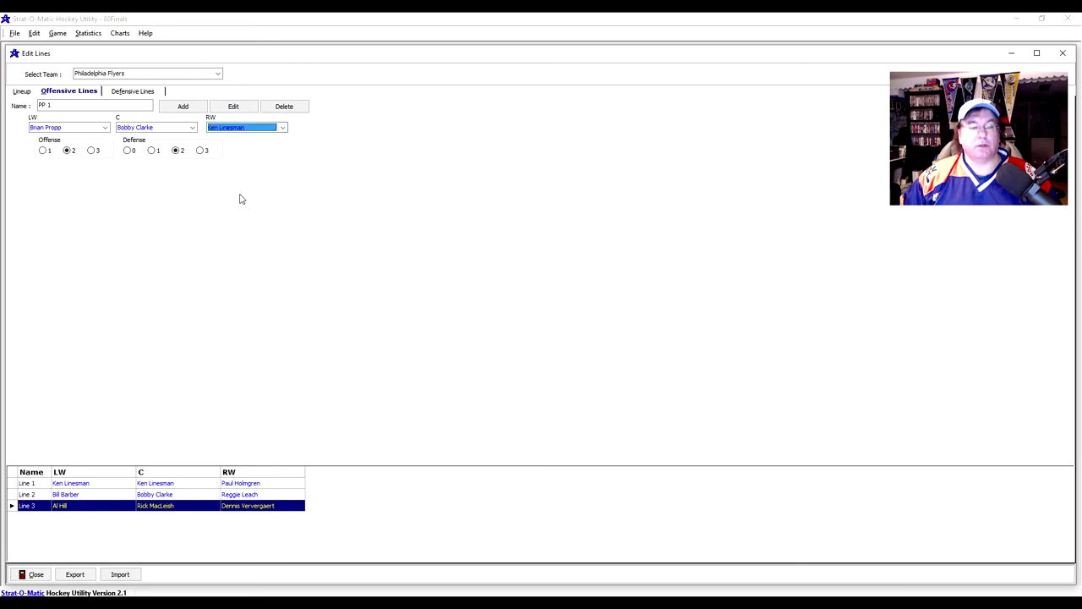
left_click(185, 108)
Step: Add offensive line "SH 1" with Al Hill at LW, OPEN at C, Dennis Ververgaert at RW, offense 1 and defense 0
left_click_drag(84, 106, 19, 106)
type("SH")
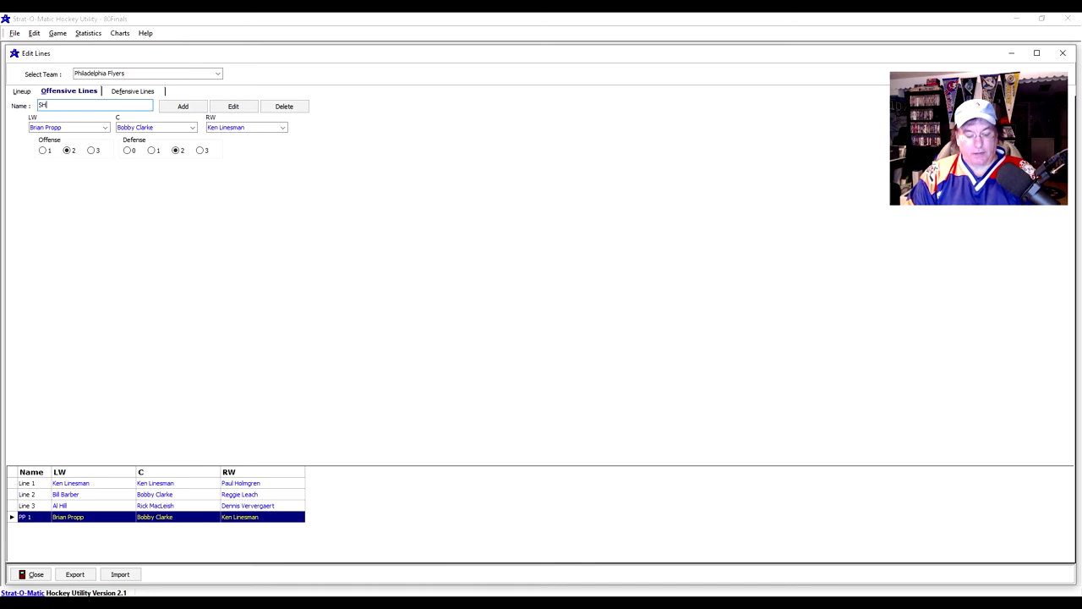
type(" 1")
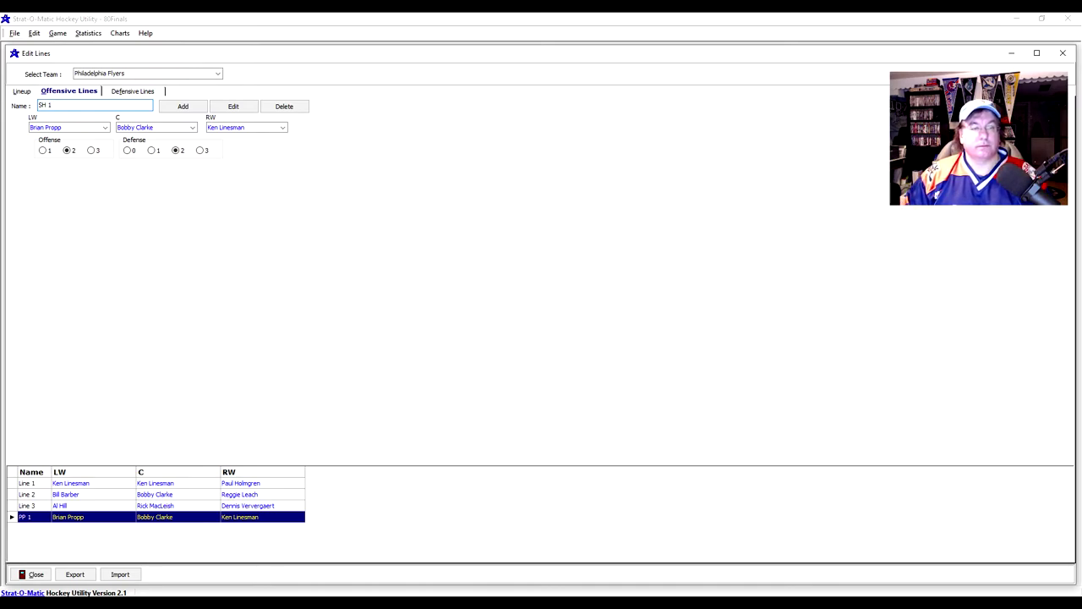
left_click(154, 127)
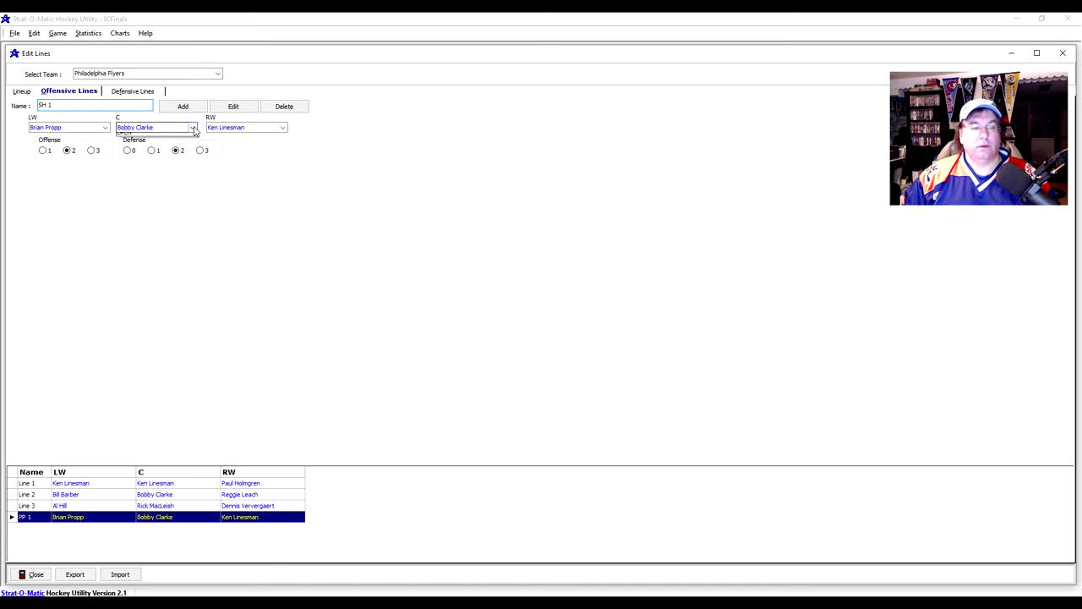
left_click(160, 175)
left_click(104, 127)
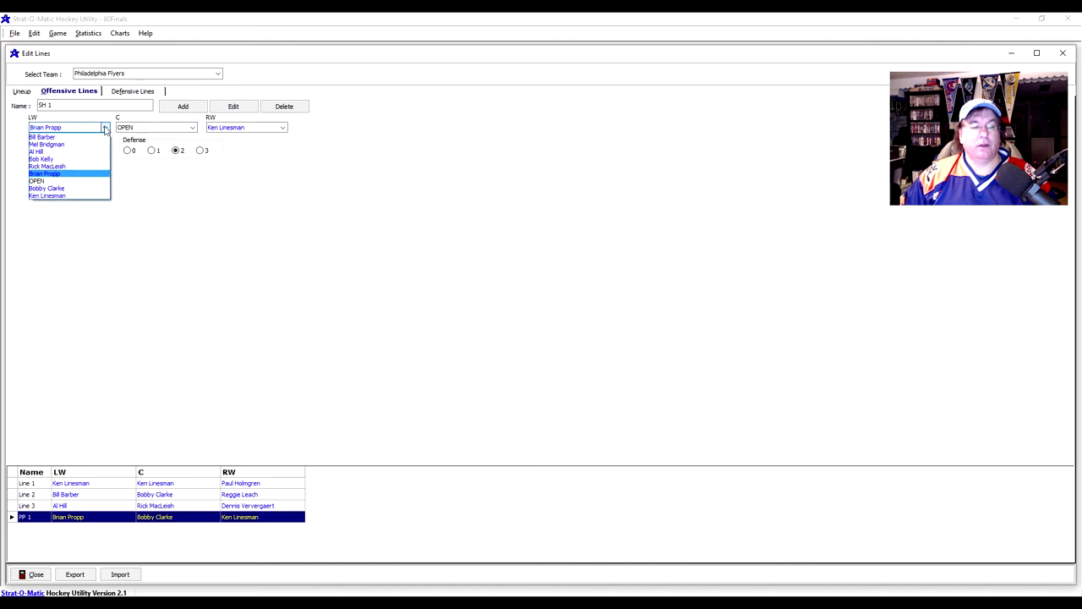
left_click(63, 152)
left_click(282, 127)
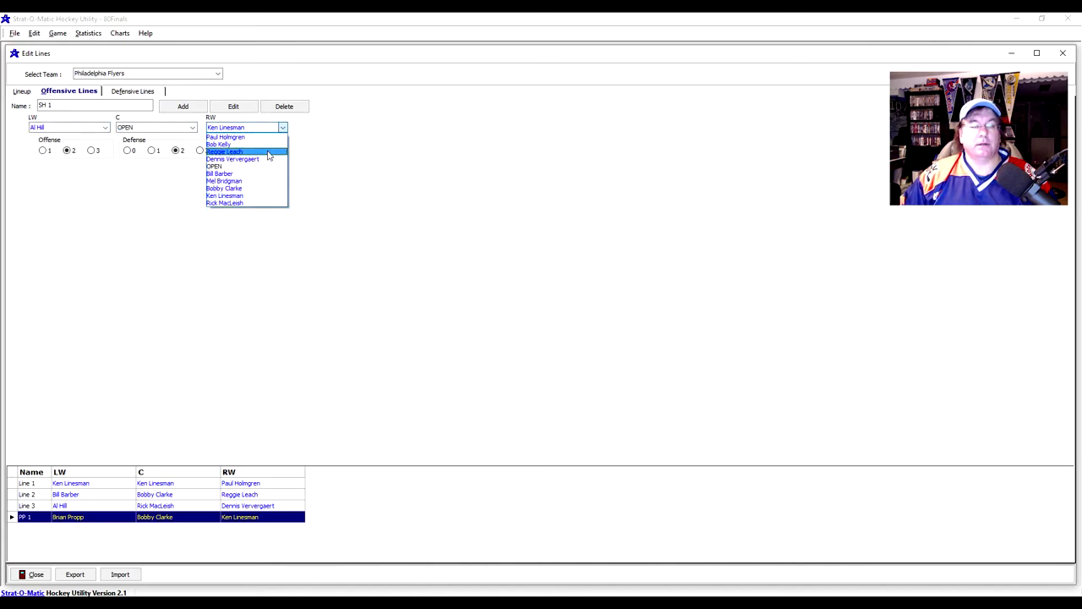
left_click(254, 159)
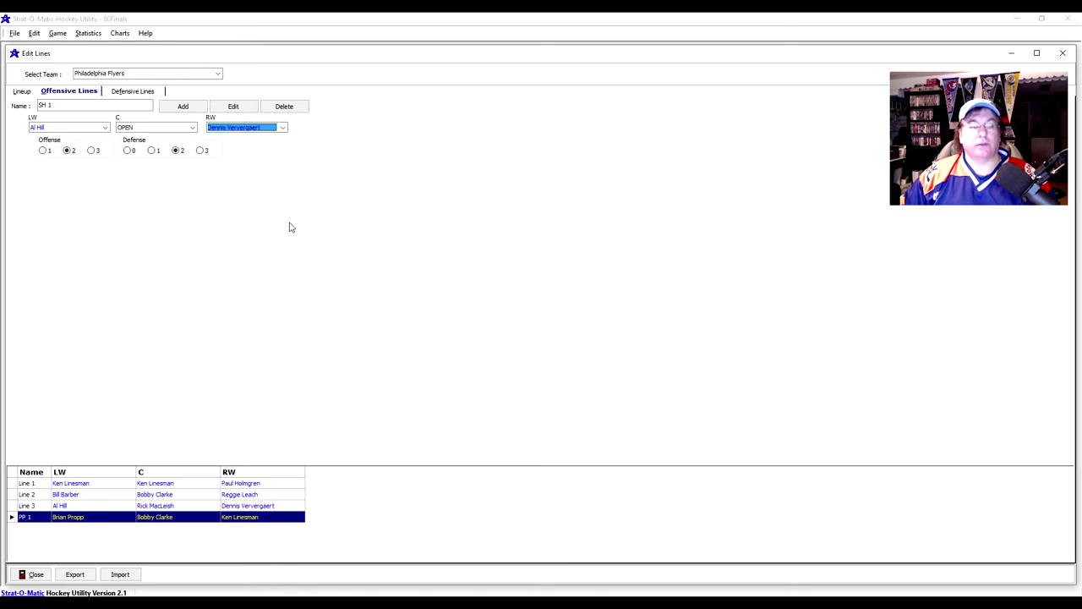
left_click(43, 150)
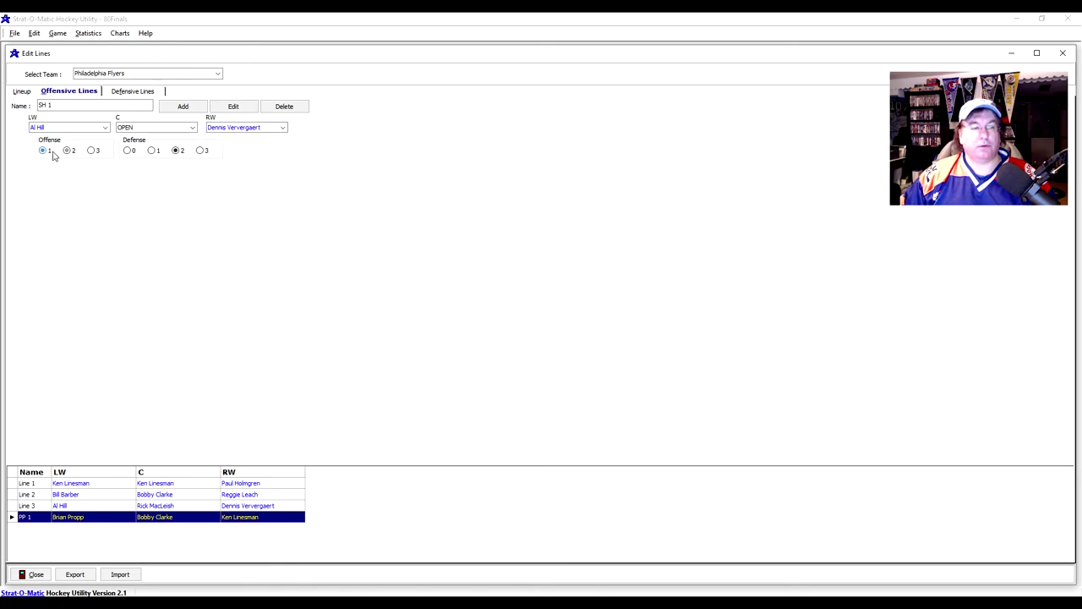
left_click(128, 150)
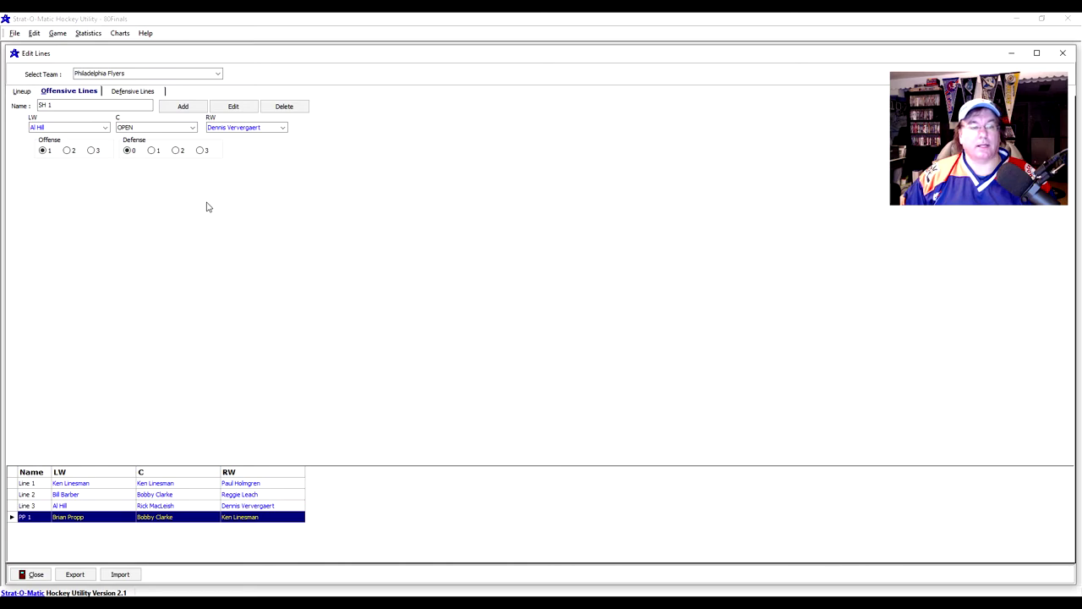
left_click(182, 107)
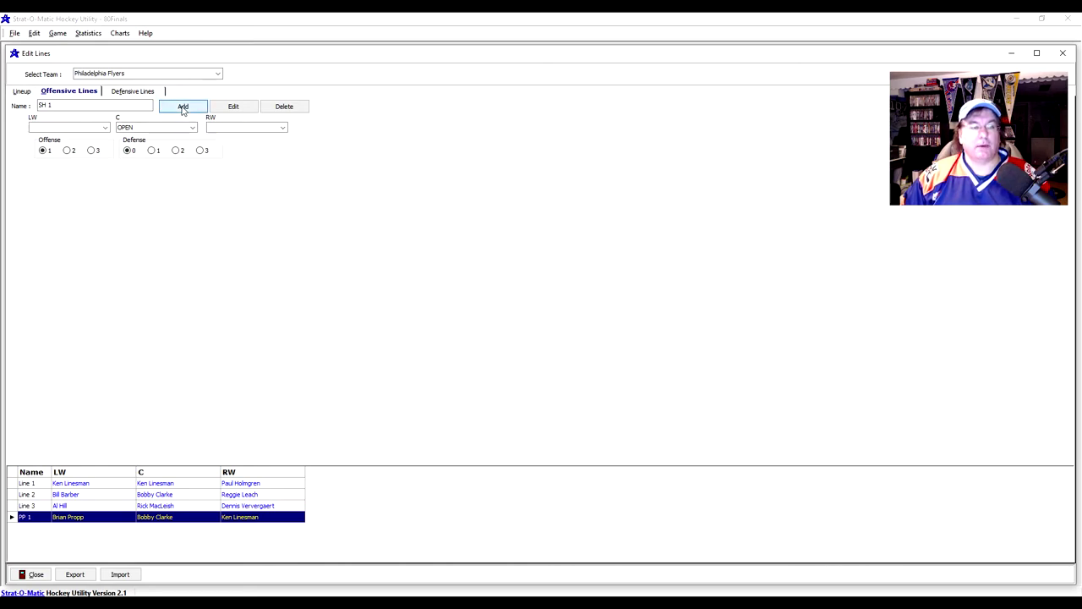
Step: Review the saved Flyers offensive lines one by one, from Line 1 through SH 1
left_click(11, 490)
left_click(27, 506)
left_click(33, 485)
left_click(32, 495)
left_click(36, 506)
left_click(37, 516)
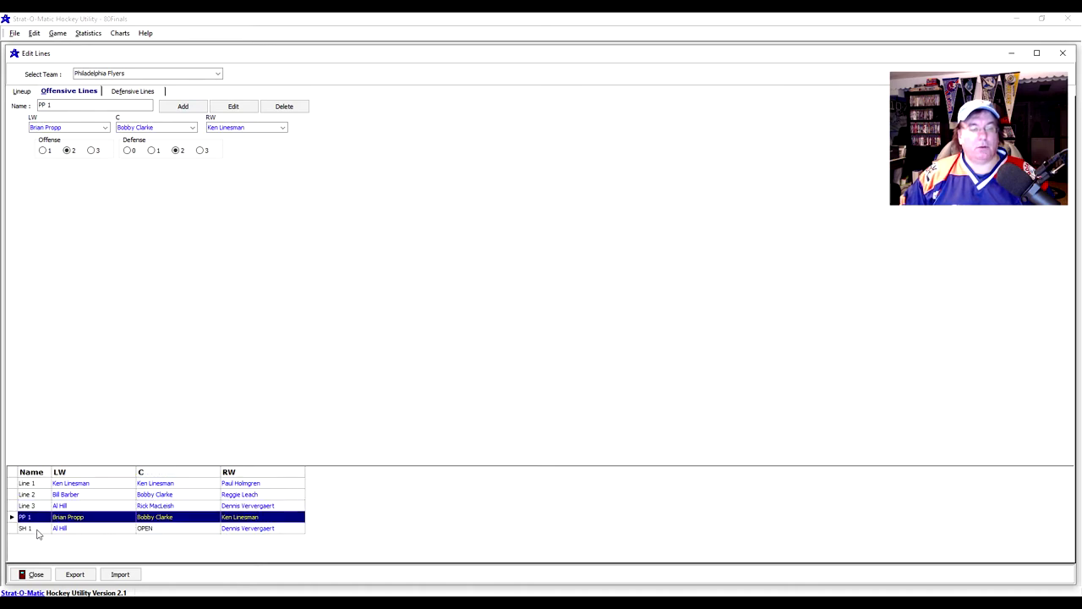
left_click(38, 529)
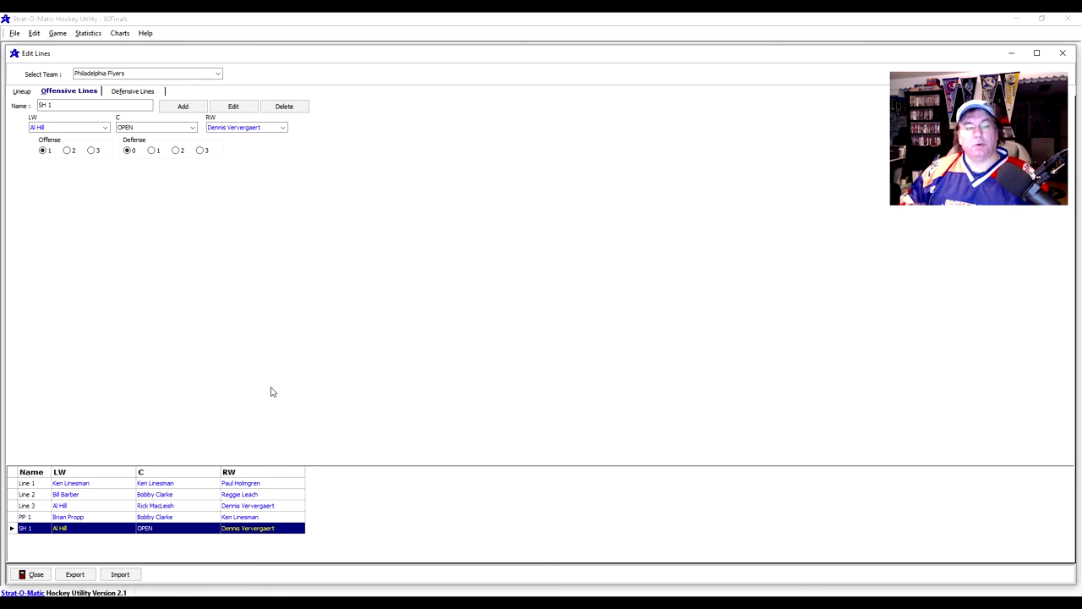
Step: Add defensive line "Line 1" for the Flyers with Jim Watson at LD and Bob Dailey at RD
left_click(131, 93)
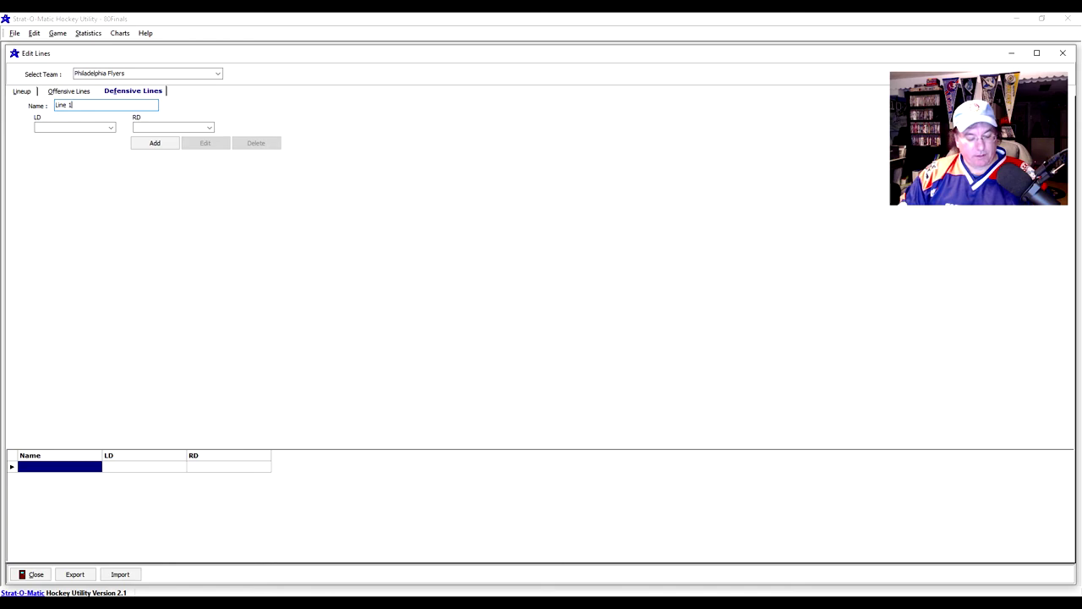
left_click(111, 127)
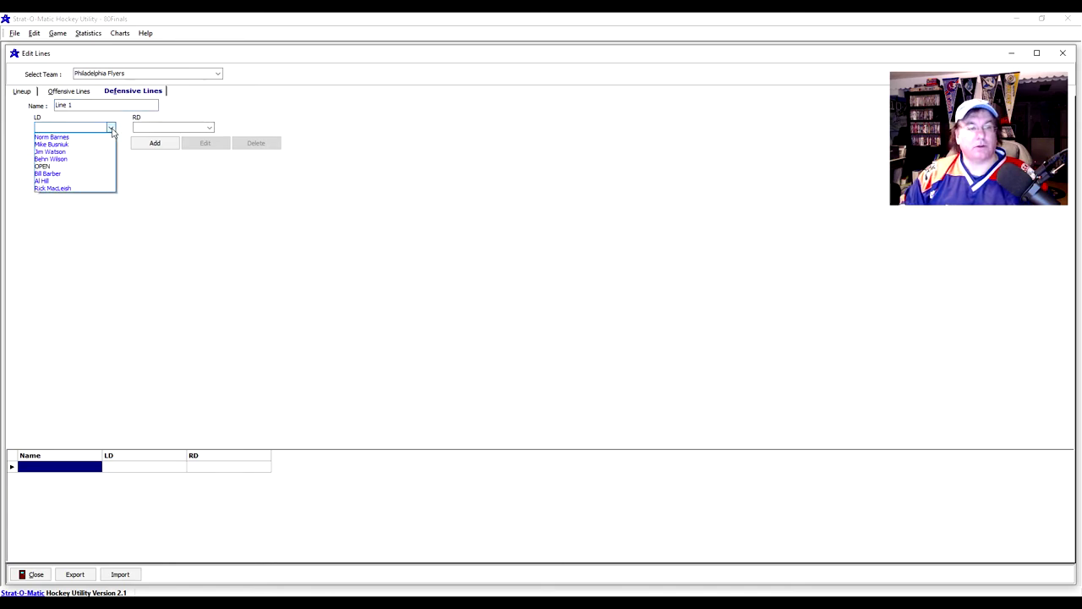
left_click(90, 152)
left_click(210, 128)
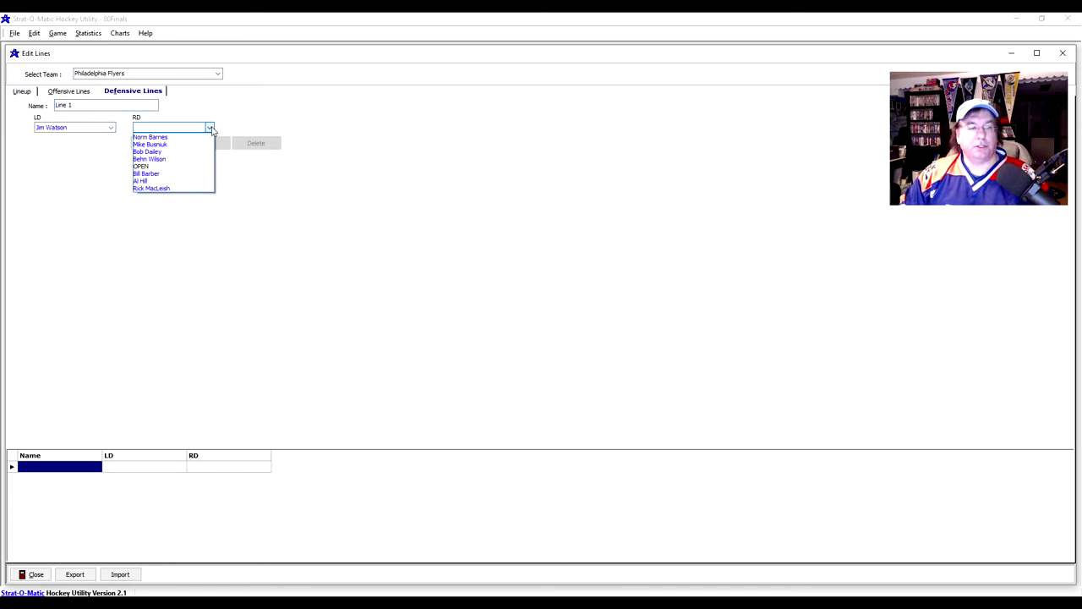
left_click(171, 152)
left_click(155, 143)
Step: Add defensive line "Line 2" with Norm Barnes at LD and Mike Busniuk at RD
left_click(108, 104)
type("Line 2")
left_click(110, 128)
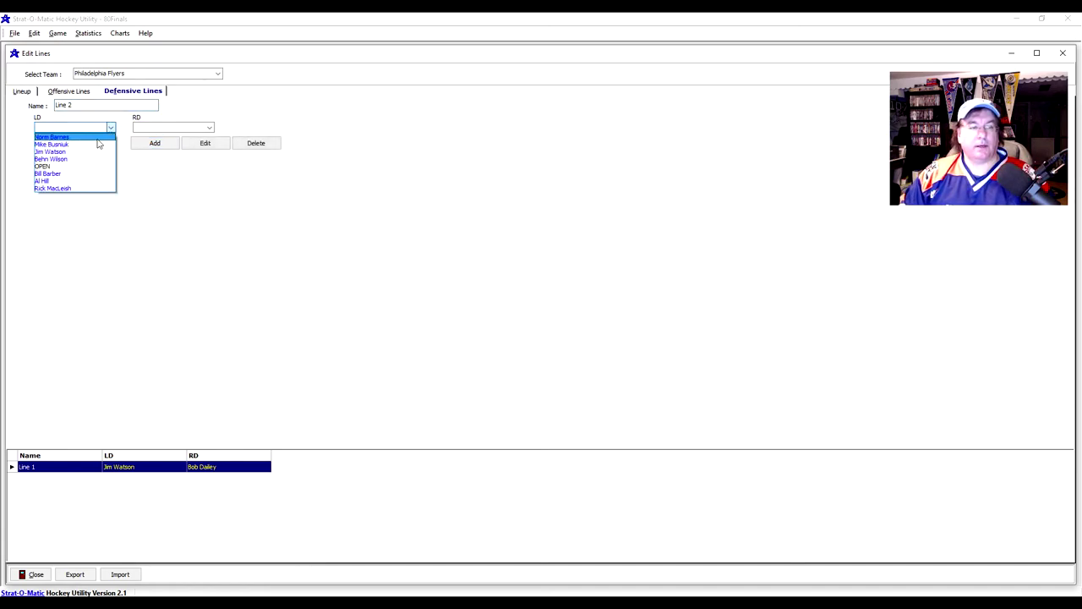
left_click(93, 137)
left_click(209, 128)
left_click(196, 145)
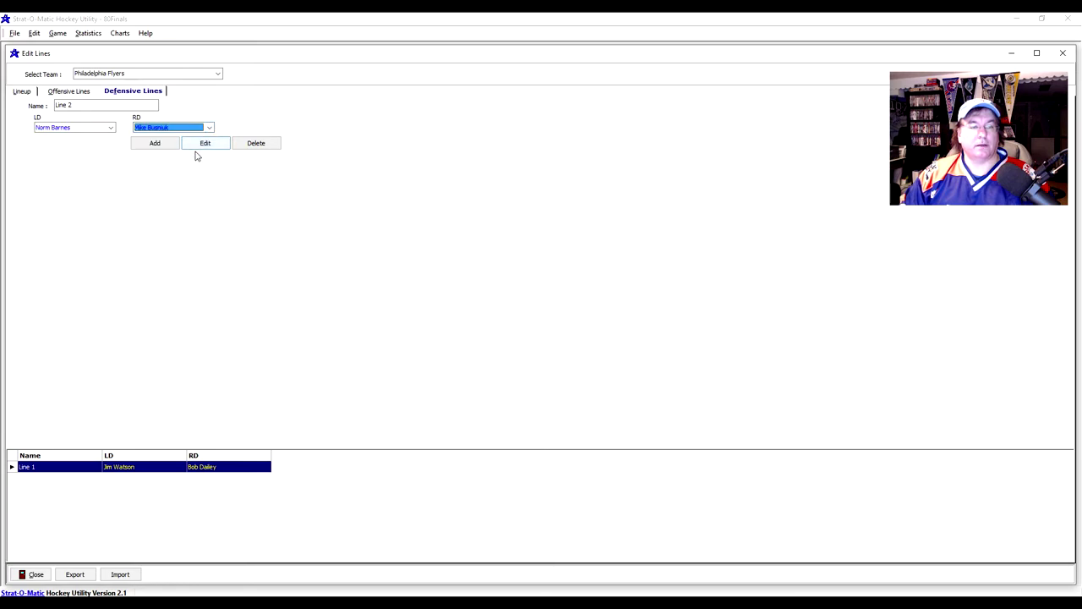
left_click(159, 146)
Step: Add defensive line "PP 1" with Rick MacLeish at LD and Behn Wilson at RD
double_click(111, 109)
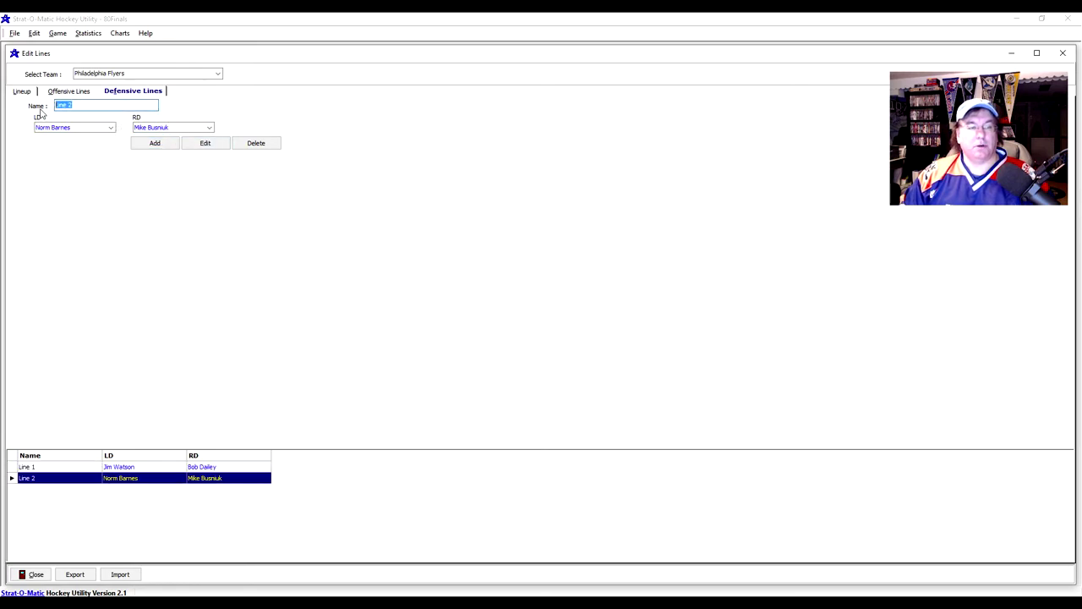
type("PP 1")
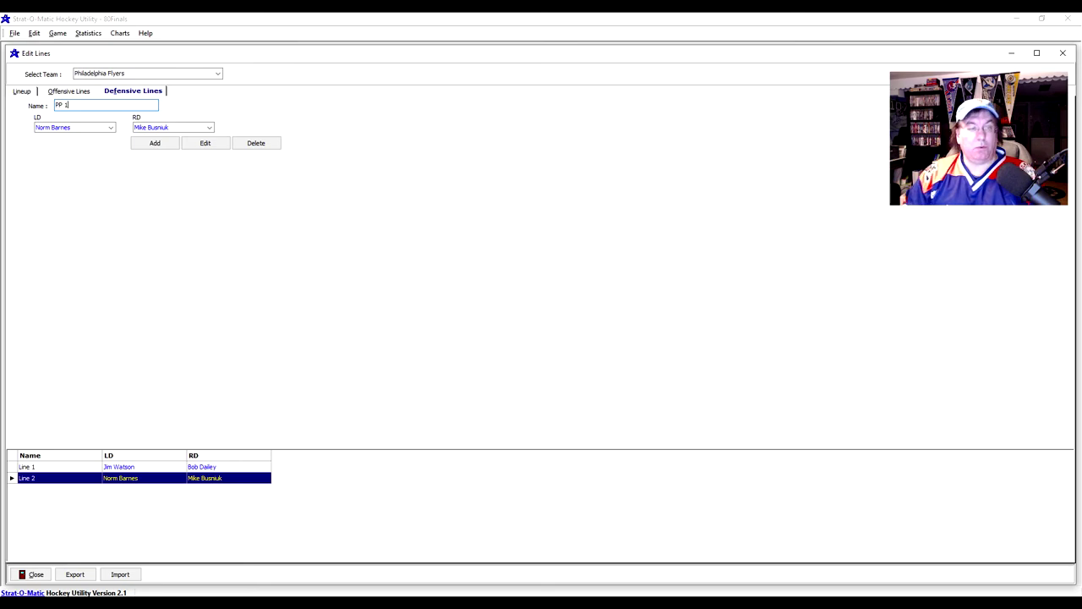
left_click(109, 129)
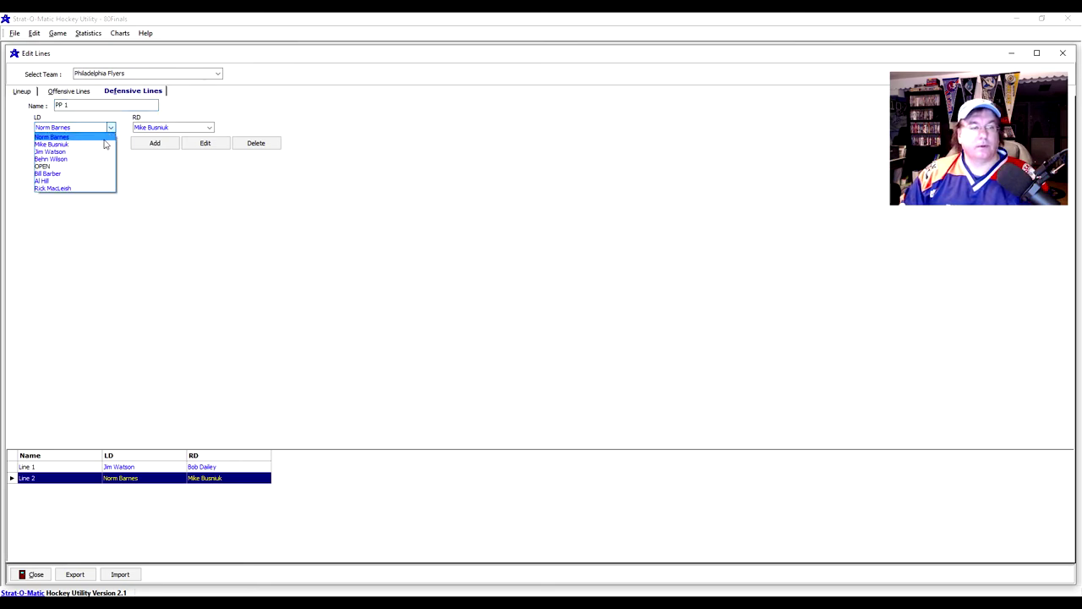
left_click(77, 188)
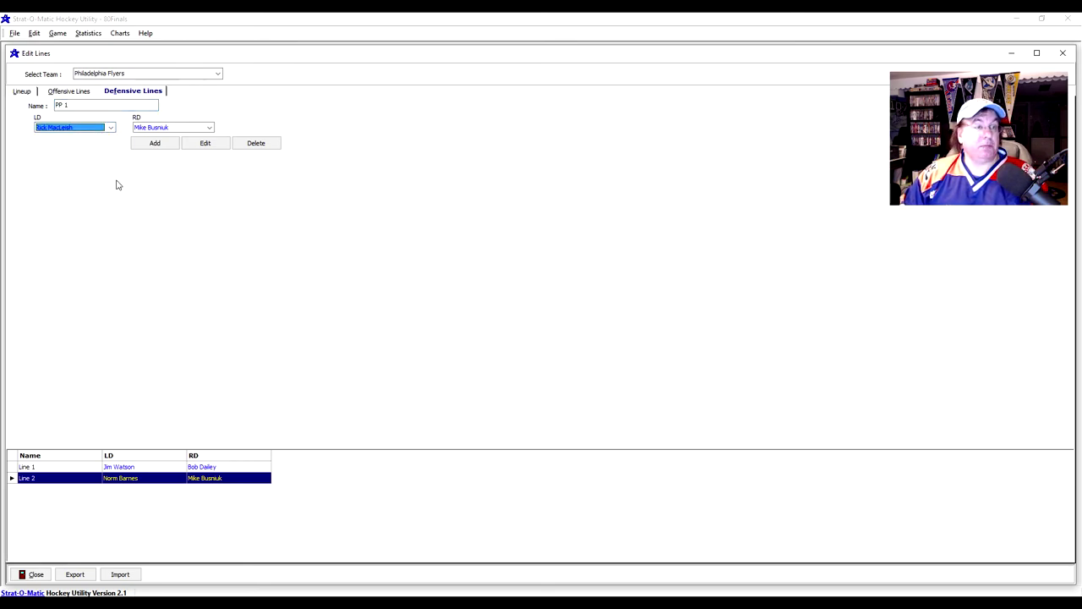
left_click(209, 129)
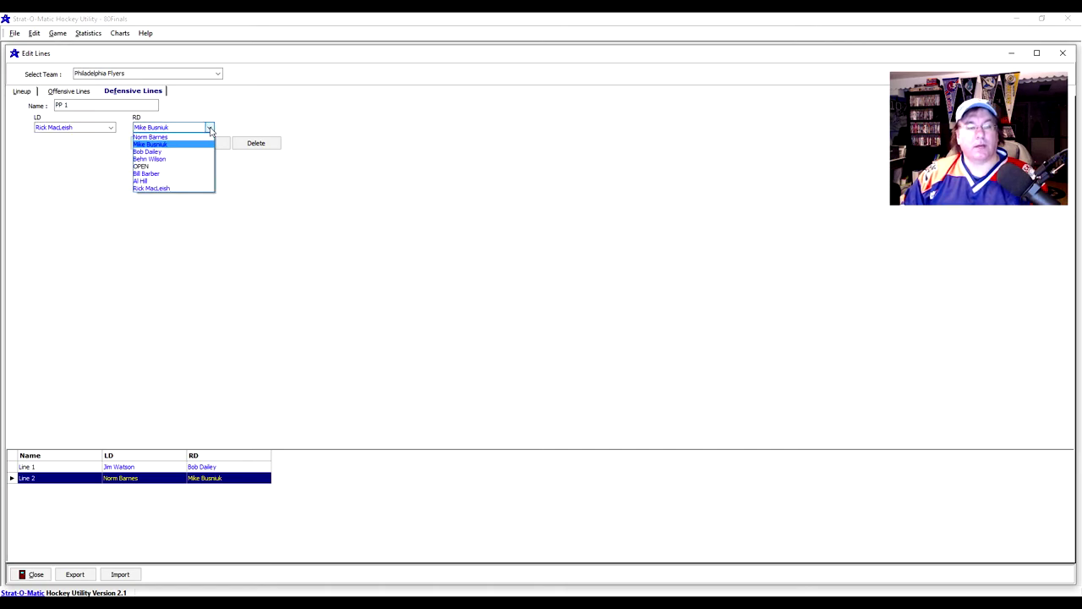
left_click(182, 159)
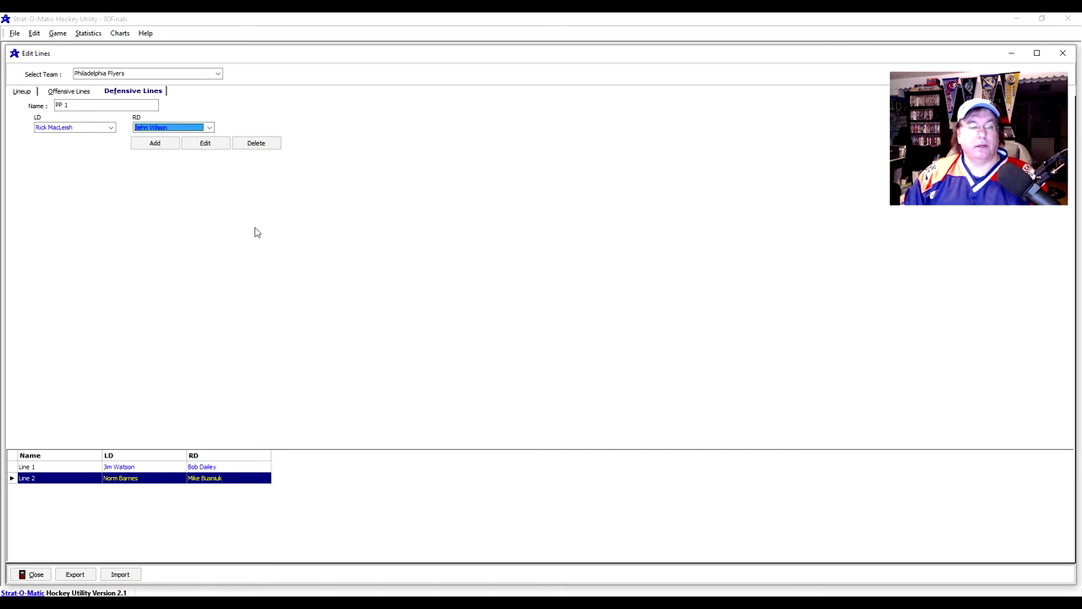
left_click(157, 144)
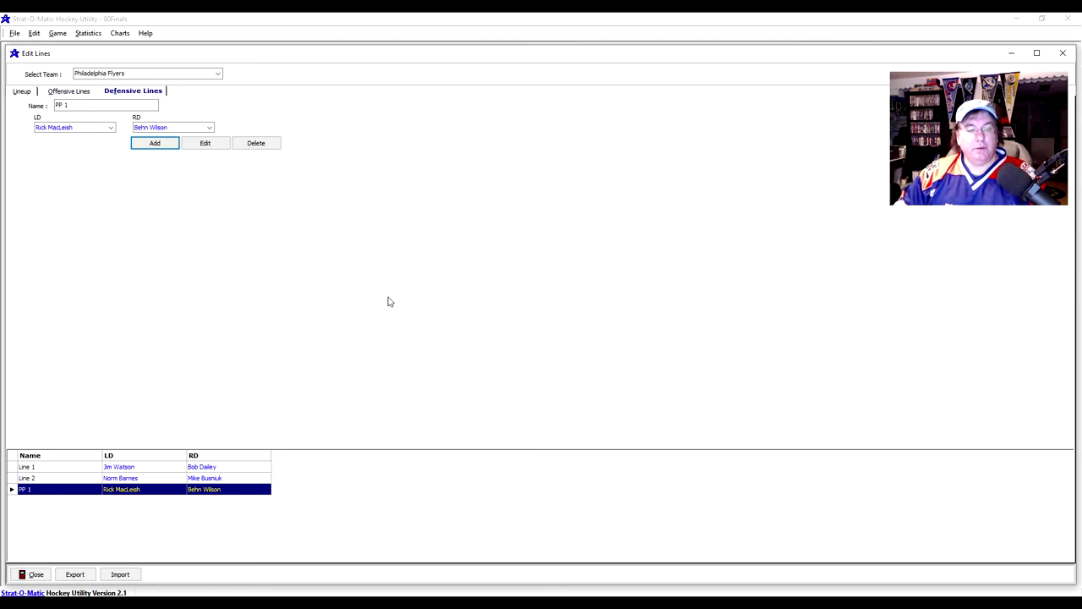
Step: Check the New York Islanders' defensive lines, and review the Philadelphia Flyers' offensive lines, defensive lines and lineup
left_click(217, 74)
left_click(186, 91)
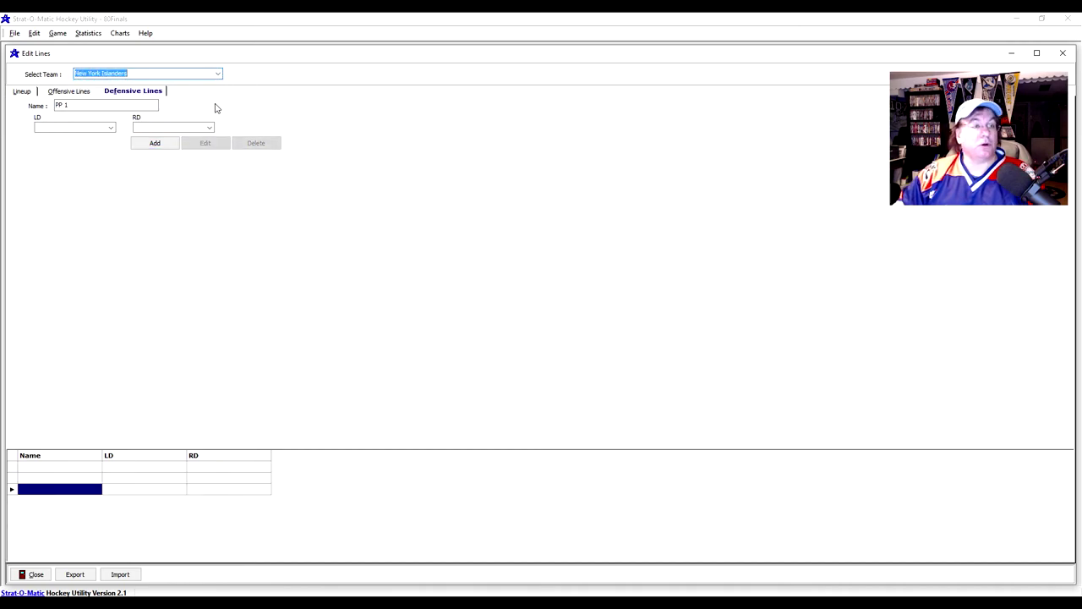
left_click(217, 75)
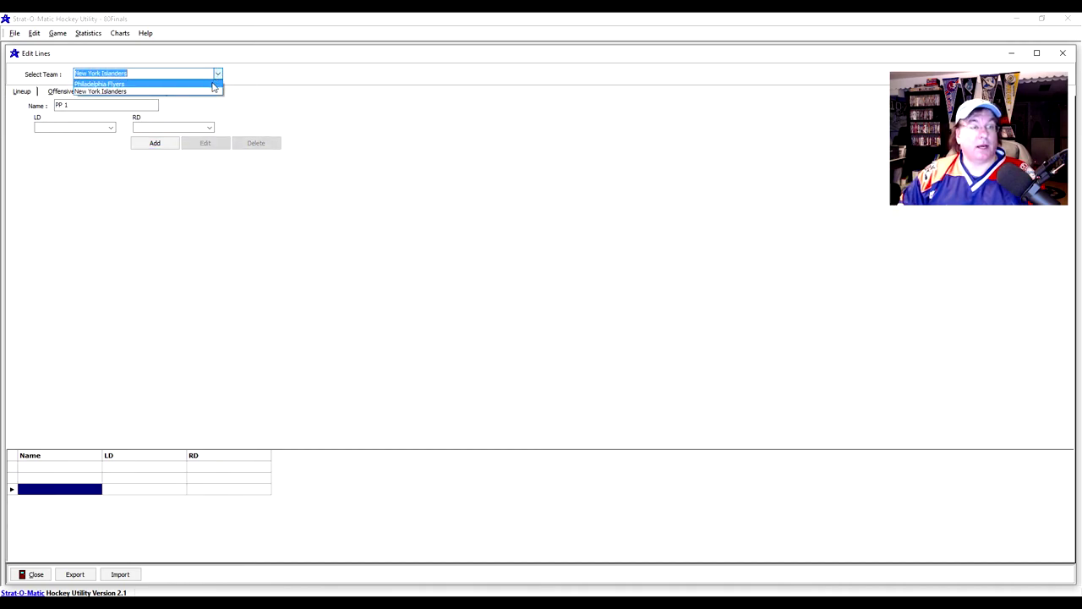
left_click(213, 82)
left_click(69, 91)
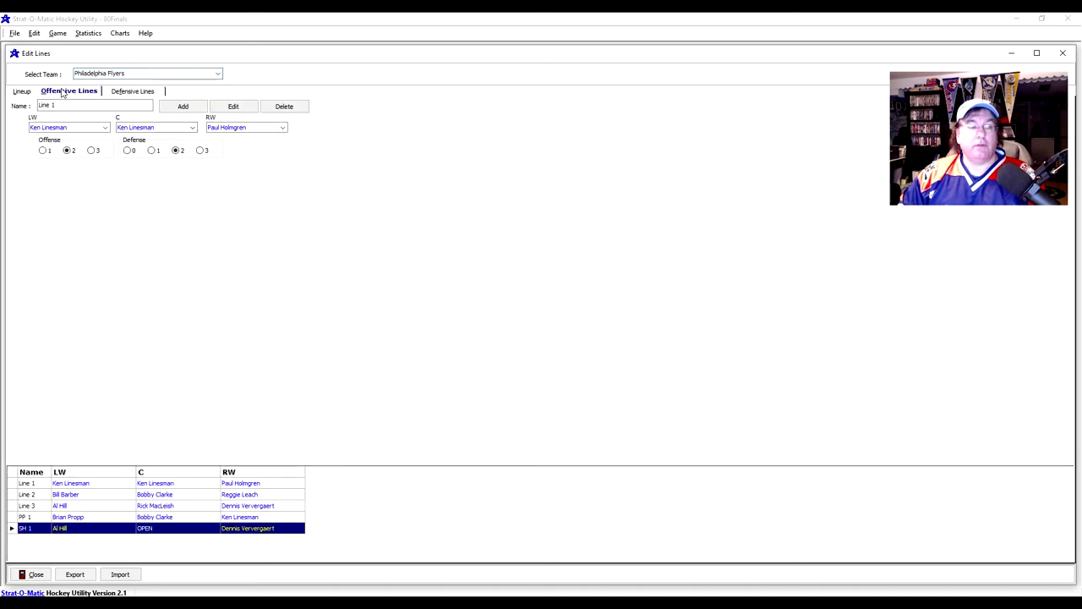
left_click(135, 93)
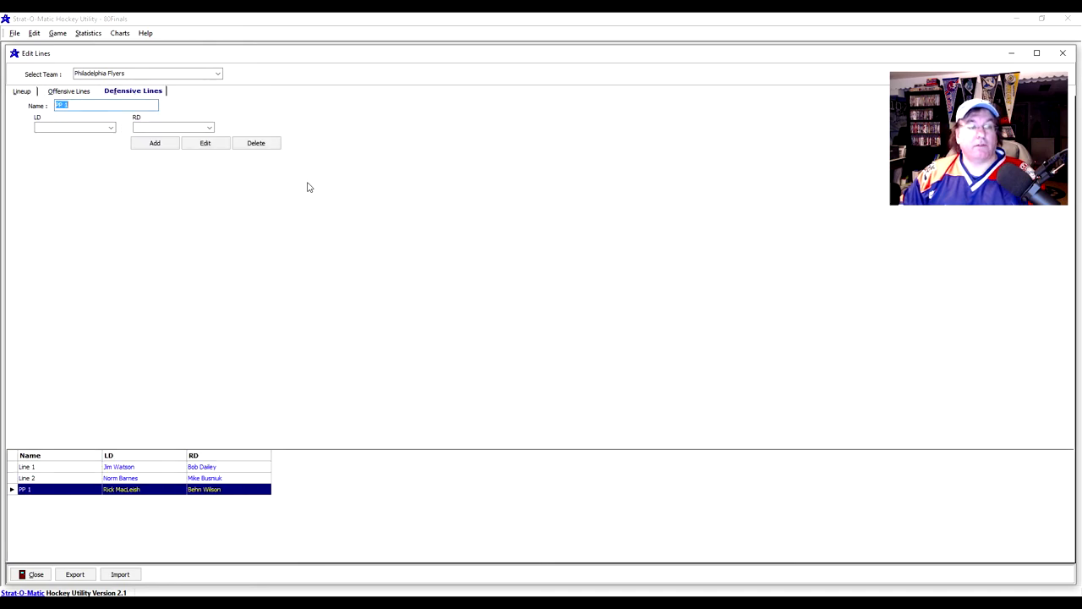
left_click(17, 92)
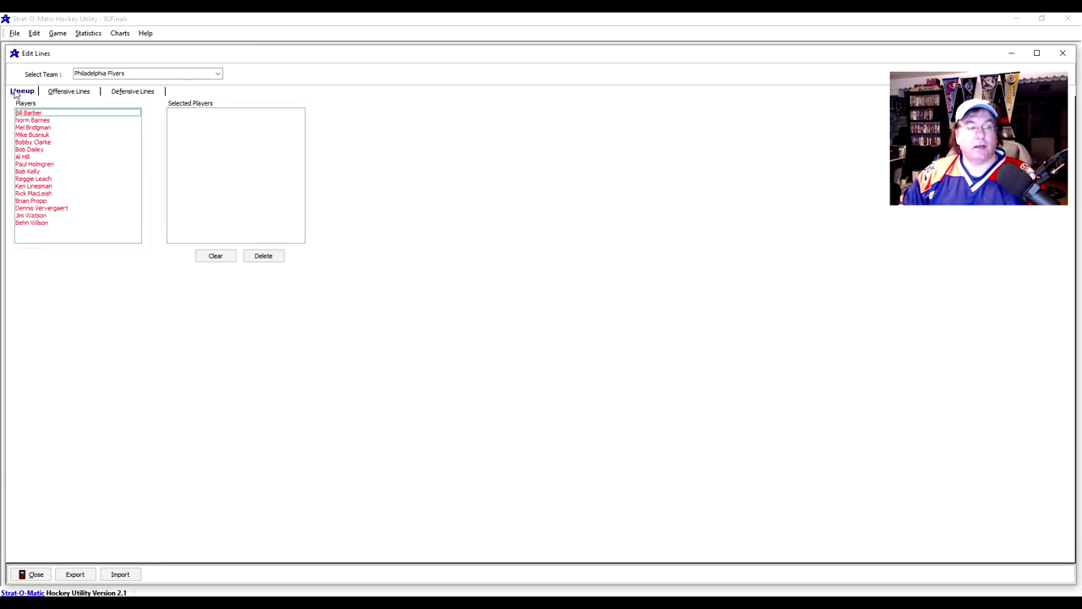
Step: Leave the line editor, open the league's schedule and set the calendar to May 1, 1980
left_click(34, 575)
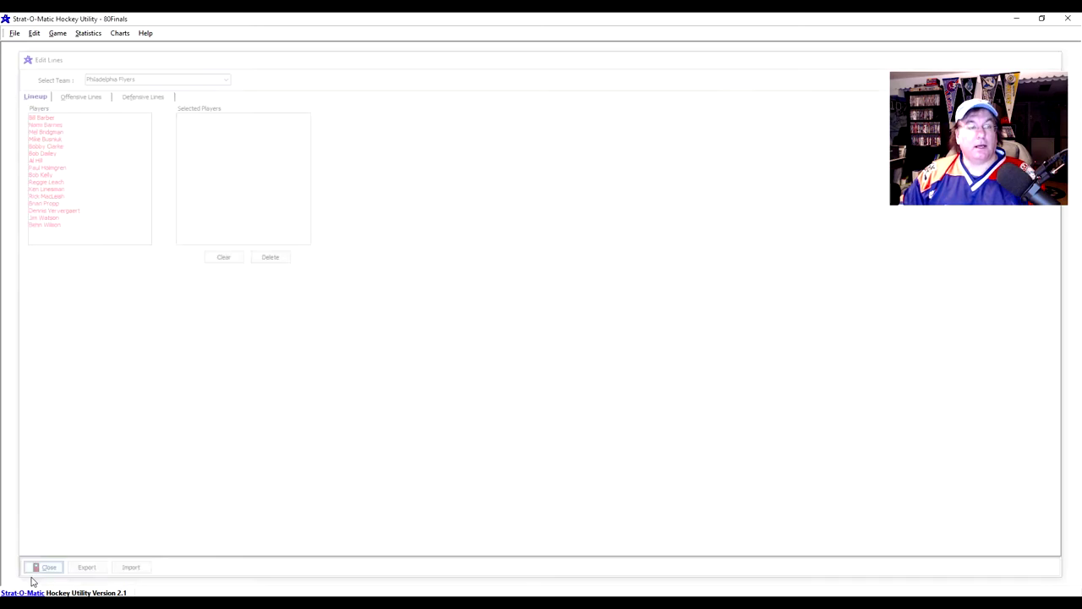
left_click(30, 36)
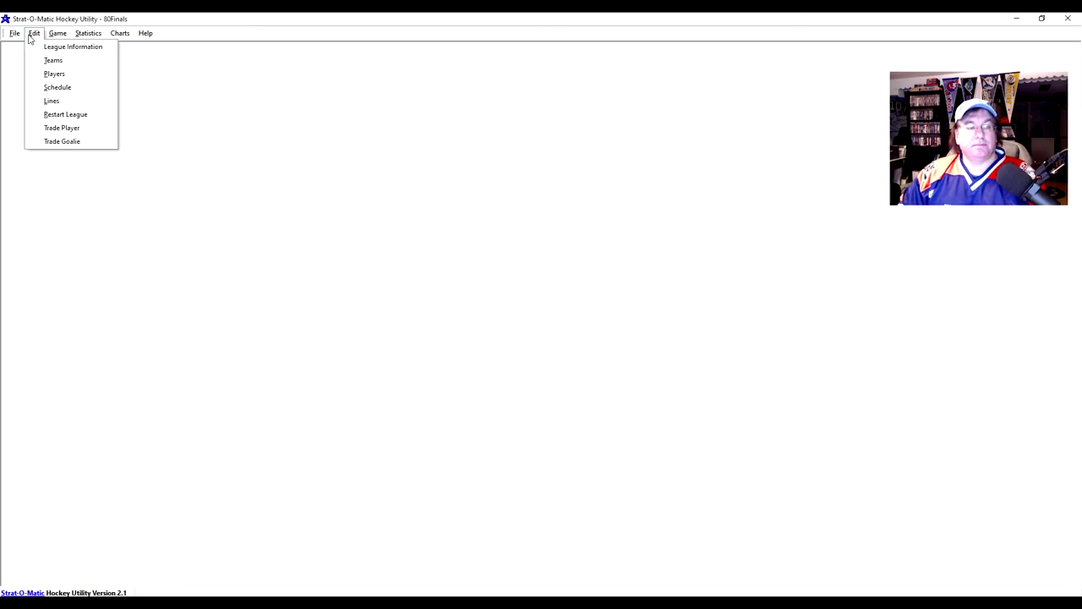
left_click(59, 88)
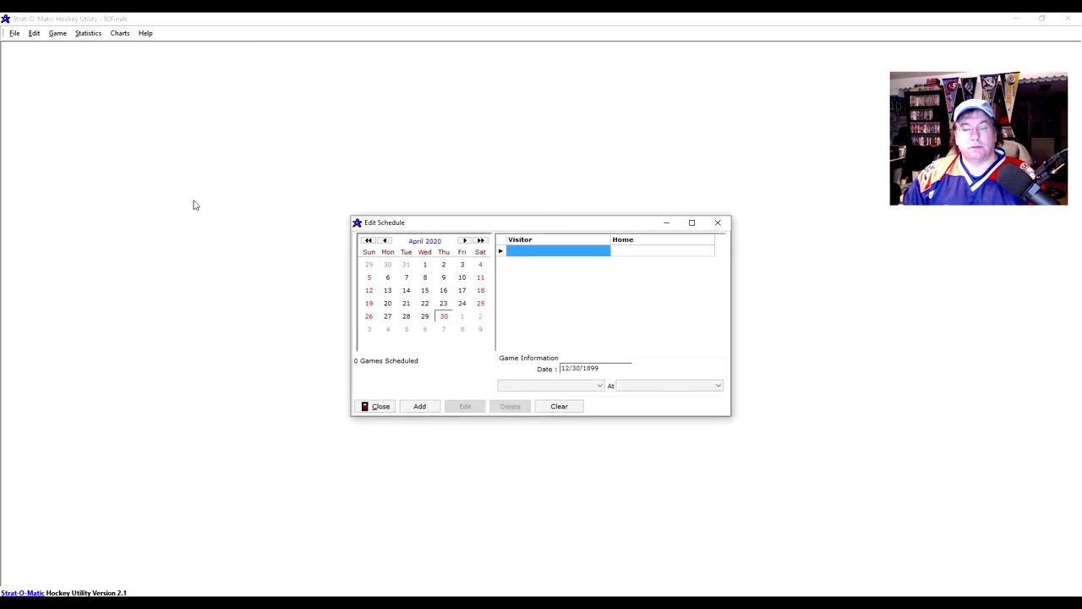
left_click(368, 240)
left_click(369, 240)
left_click(368, 240)
left_click(369, 240)
left_click(369, 240)
left_click(368, 240)
left_click(368, 240)
left_click(368, 240)
left_click(369, 241)
left_click(369, 240)
left_click(369, 240)
left_click(369, 240)
double_click(369, 241)
double_click(369, 240)
left_click(369, 240)
double_click(368, 240)
double_click(368, 240)
double_click(368, 240)
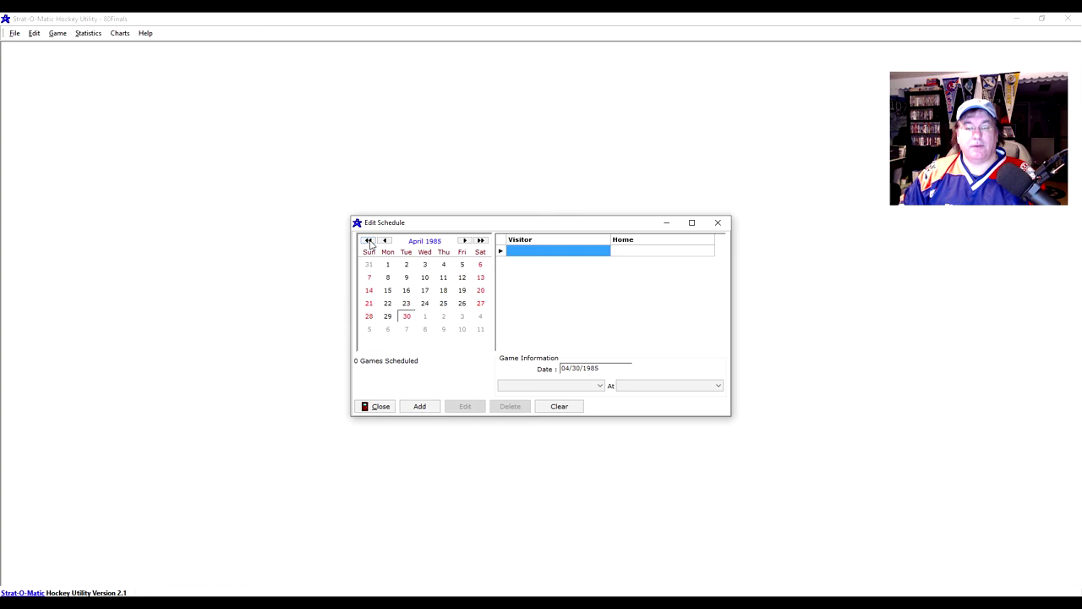
left_click(368, 241)
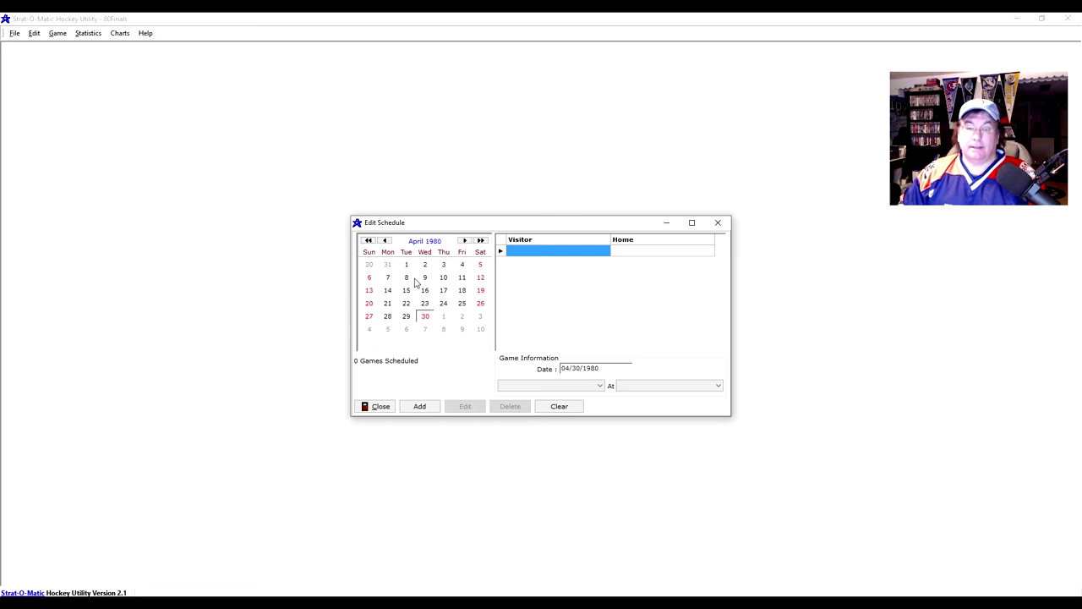
left_click(465, 241)
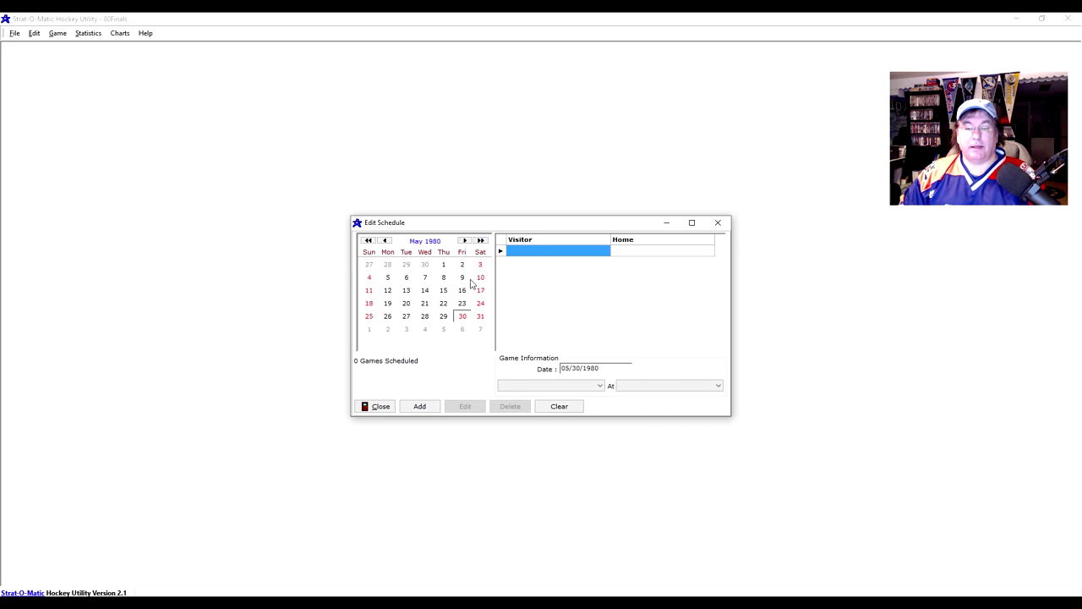
left_click(443, 264)
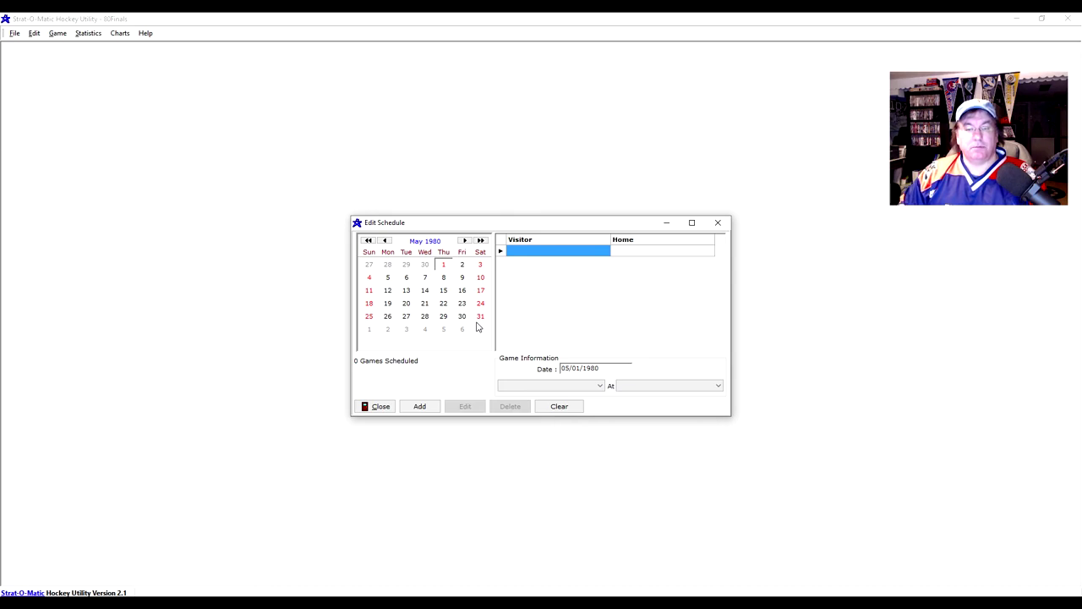
Step: Schedule a game for 05/01/1980 with the New York Islanders as visitor at the Philadelphia Flyers, and close the schedule
left_click(599, 386)
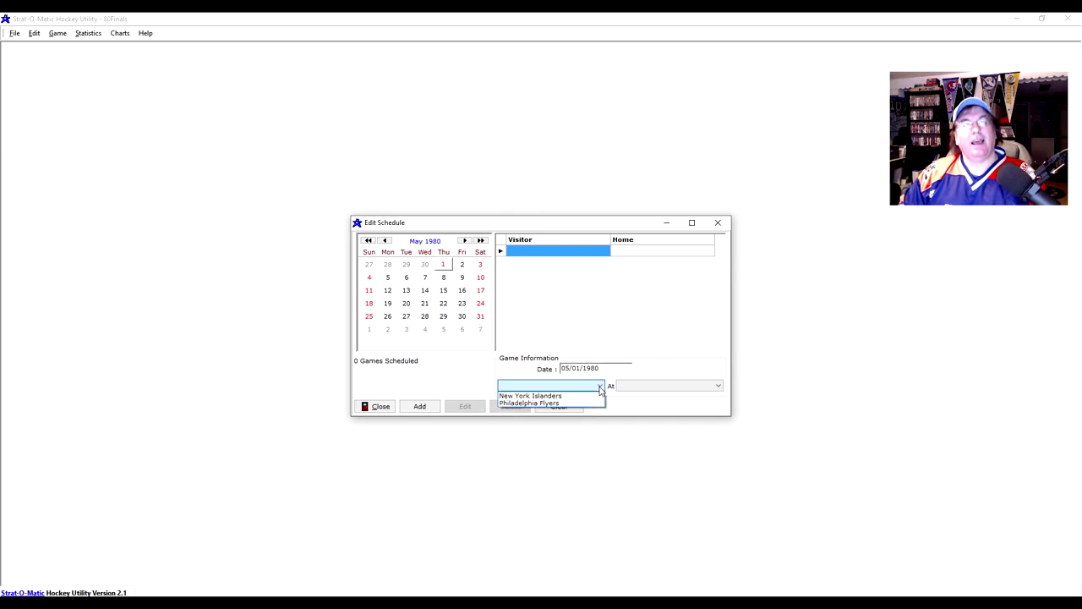
left_click(566, 396)
left_click(718, 386)
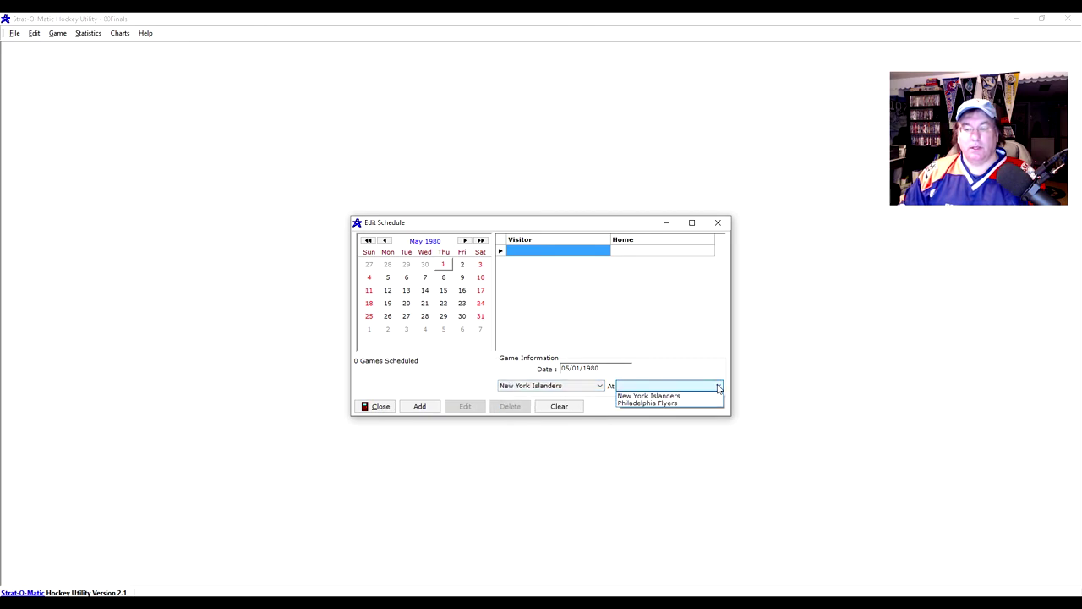
left_click(681, 403)
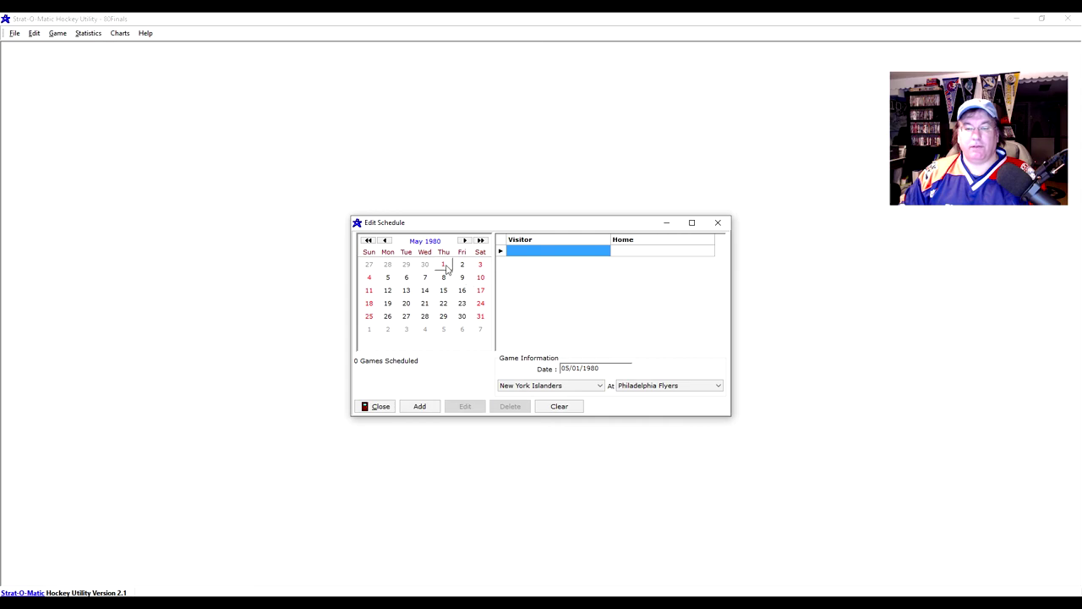
left_click(425, 409)
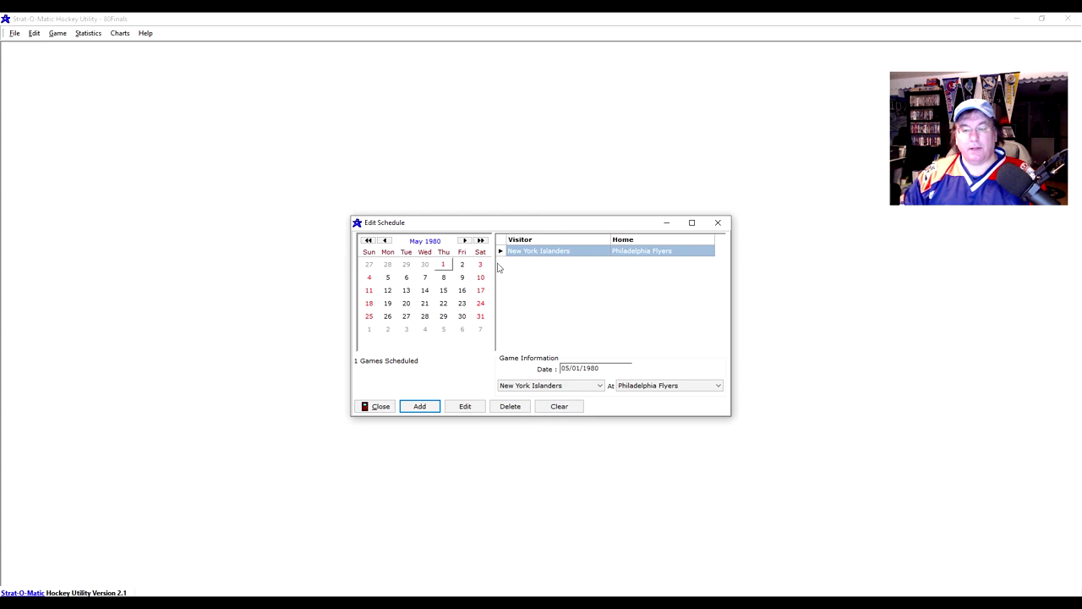
left_click(377, 406)
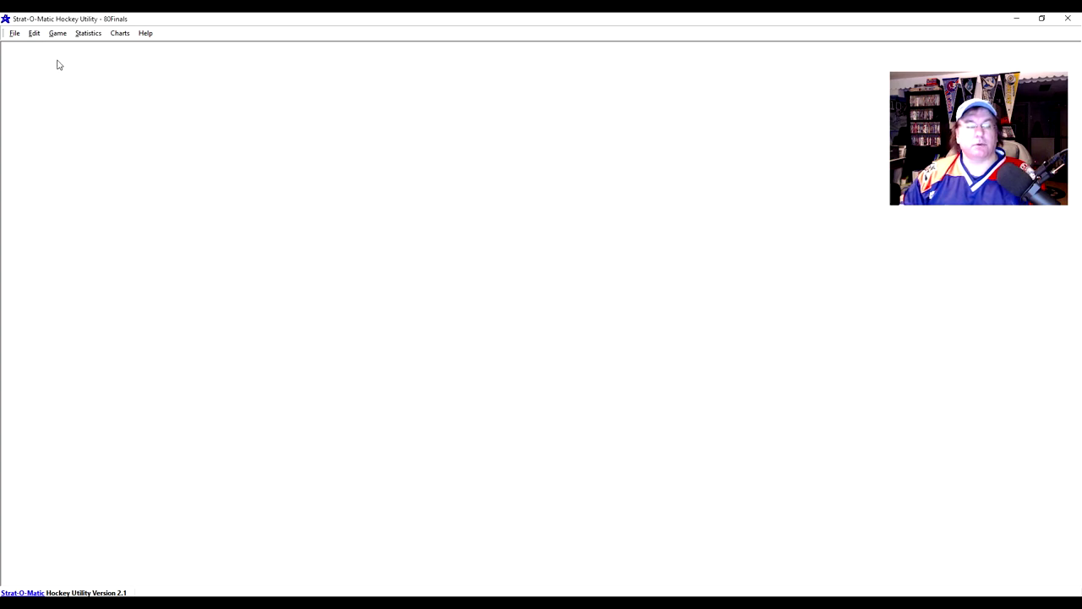
Step: Check the list of scheduled games available to play, and leave it without choosing one
left_click(58, 33)
left_click(84, 46)
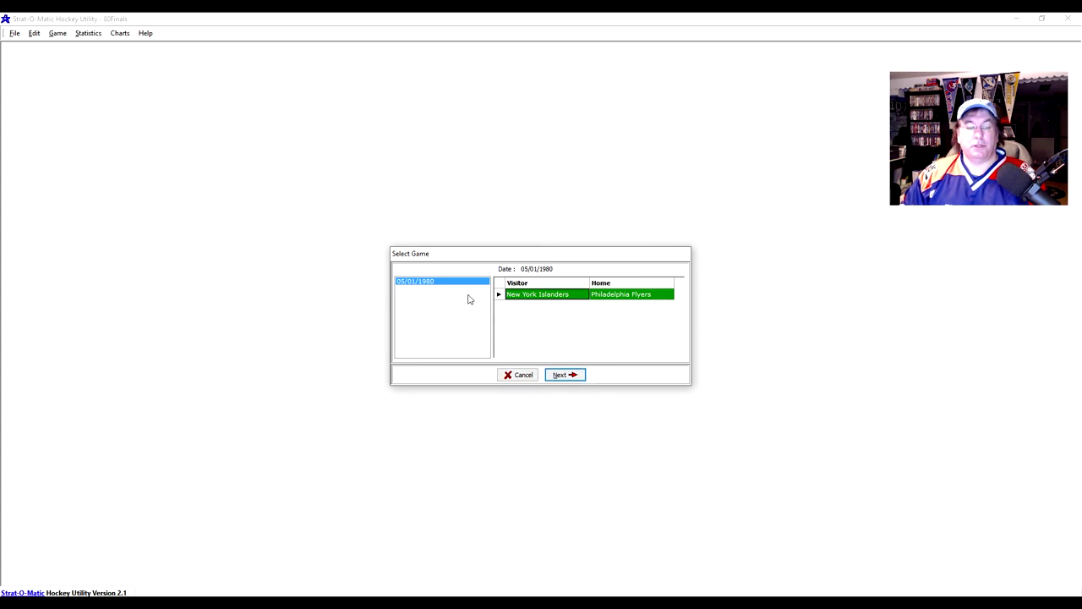
left_click(522, 376)
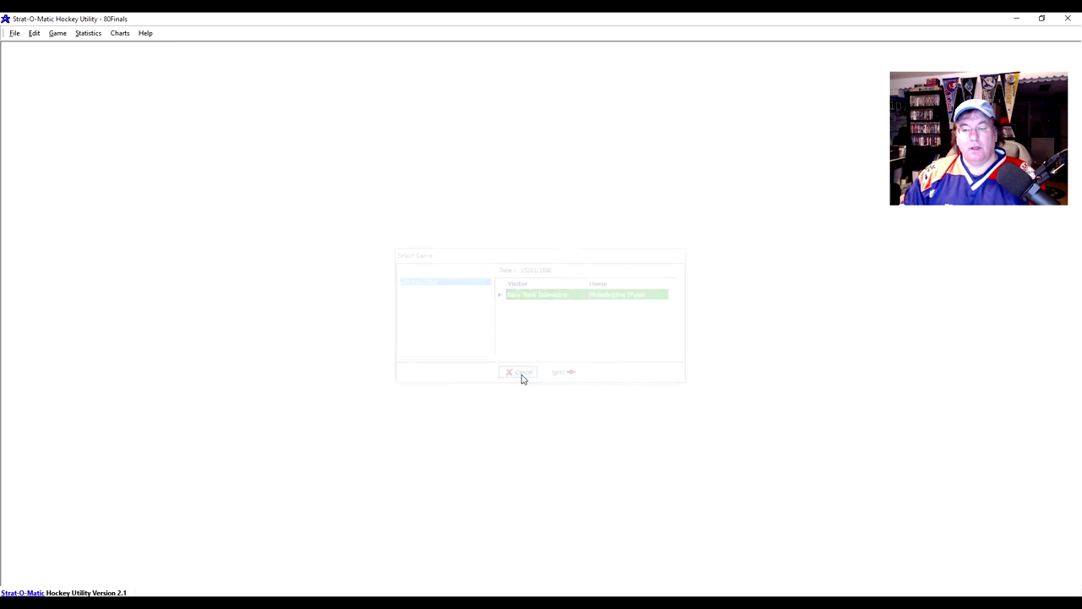
Step: Review the league information and the conference, division and team setup without changing anything
left_click(35, 34)
left_click(72, 47)
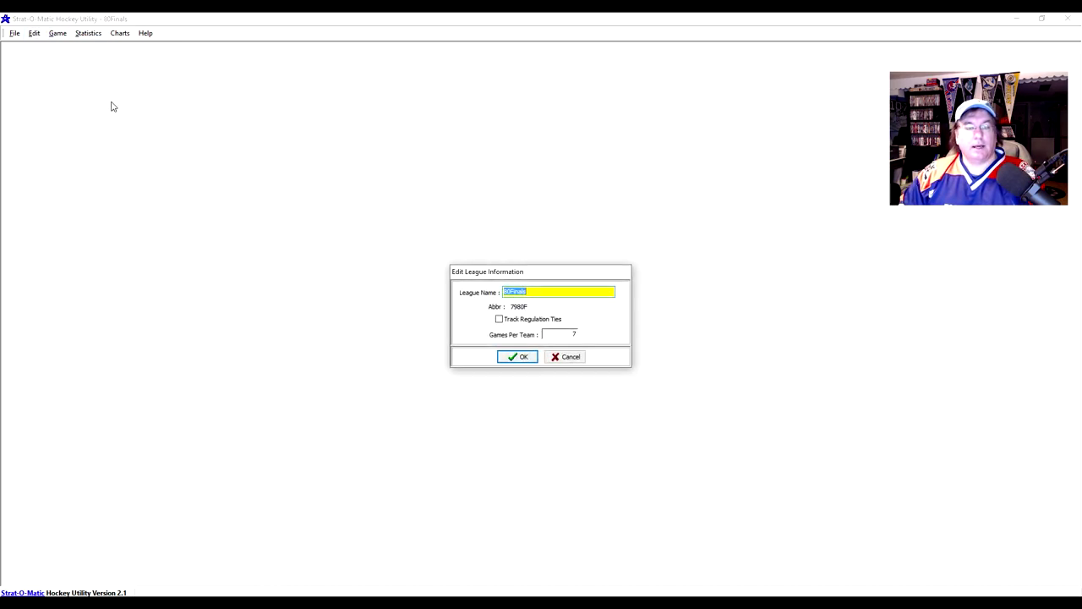
left_click(573, 359)
left_click(34, 33)
left_click(51, 59)
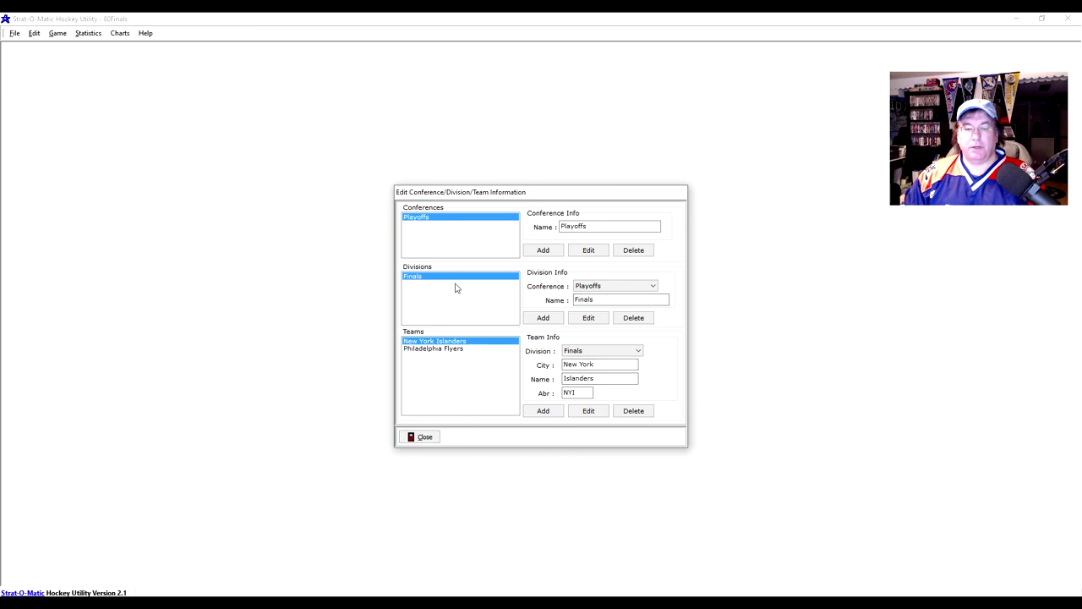
left_click(420, 437)
Step: Review the Flyers' and Islanders' player and goalie records and the May 1980 schedule
left_click(35, 38)
left_click(44, 72)
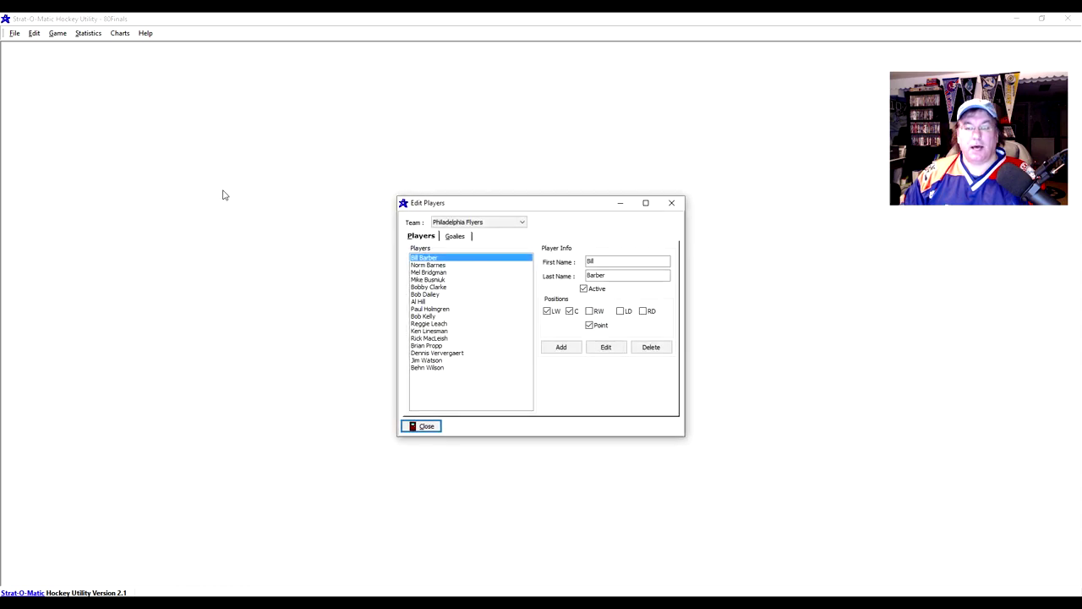
left_click(464, 237)
left_click(492, 224)
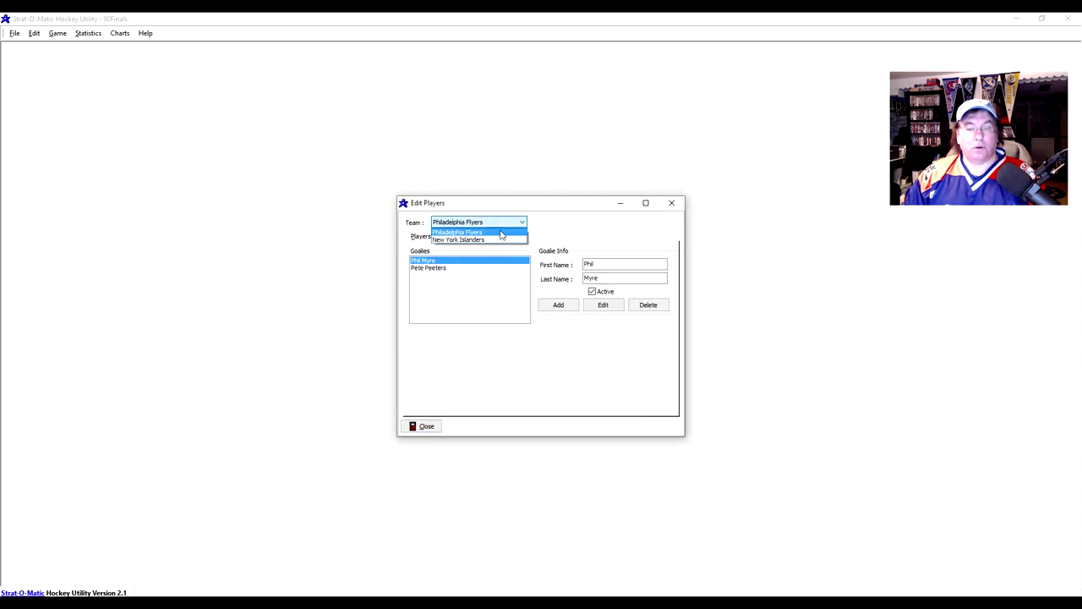
left_click(501, 241)
left_click(423, 427)
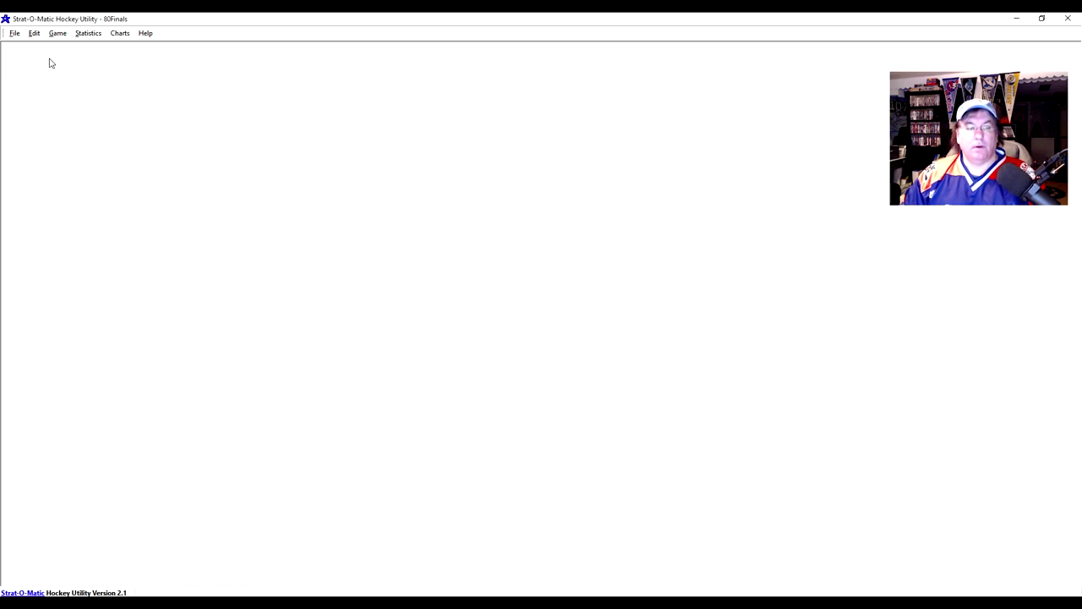
left_click(35, 33)
left_click(53, 87)
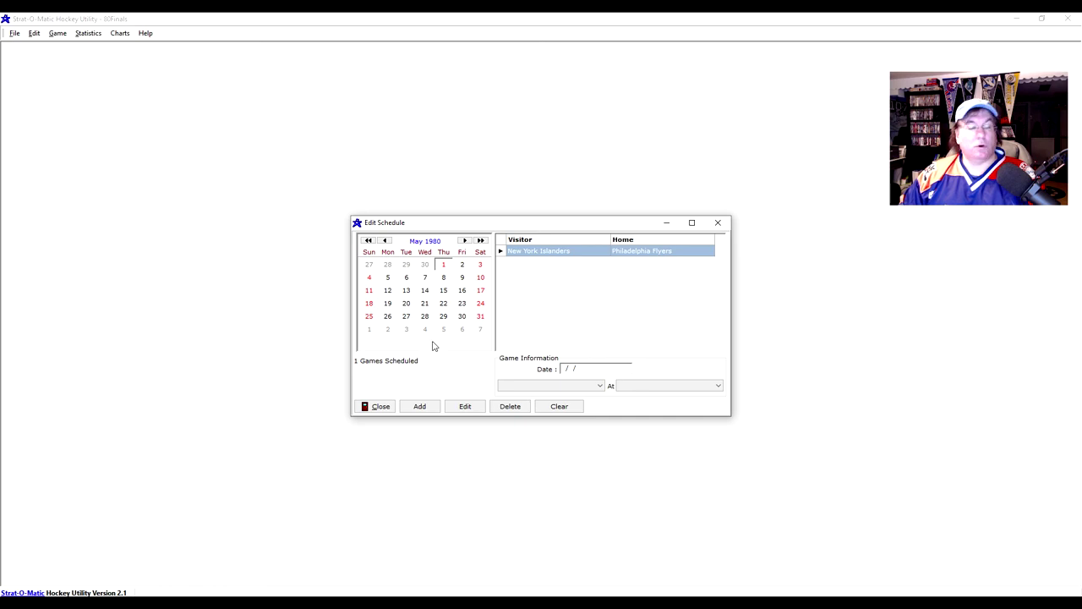
left_click(374, 409)
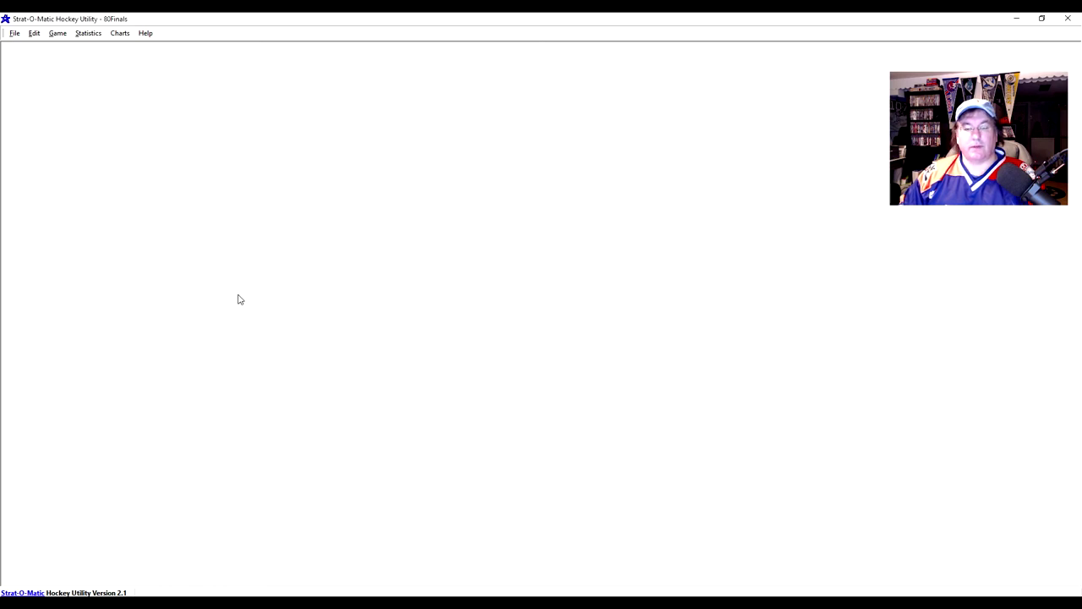
Step: Close the 80Finals league
left_click(36, 35)
mouse_move(12, 33)
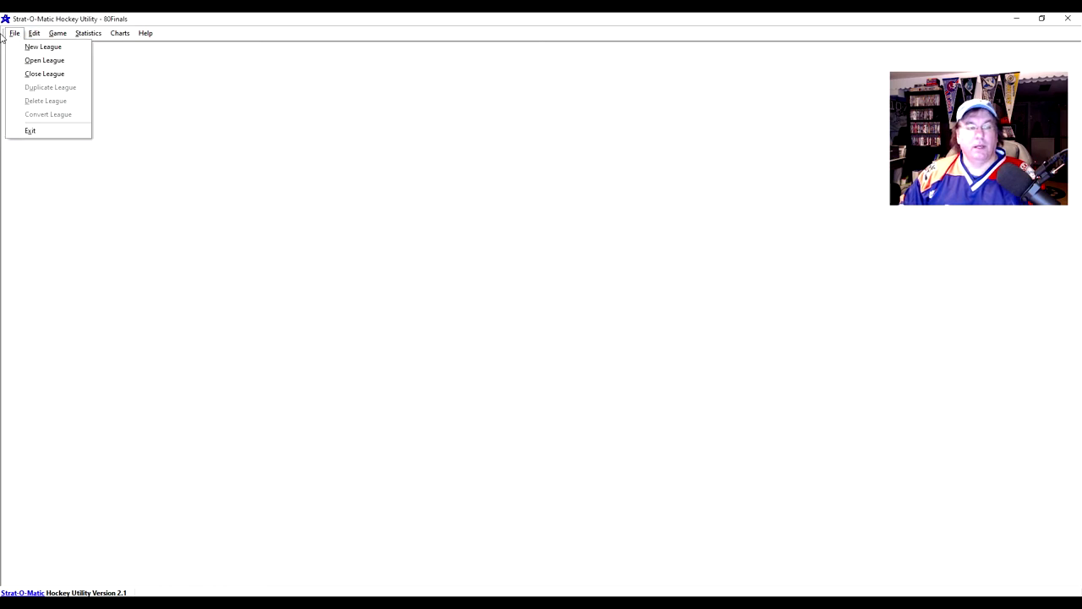
left_click(31, 73)
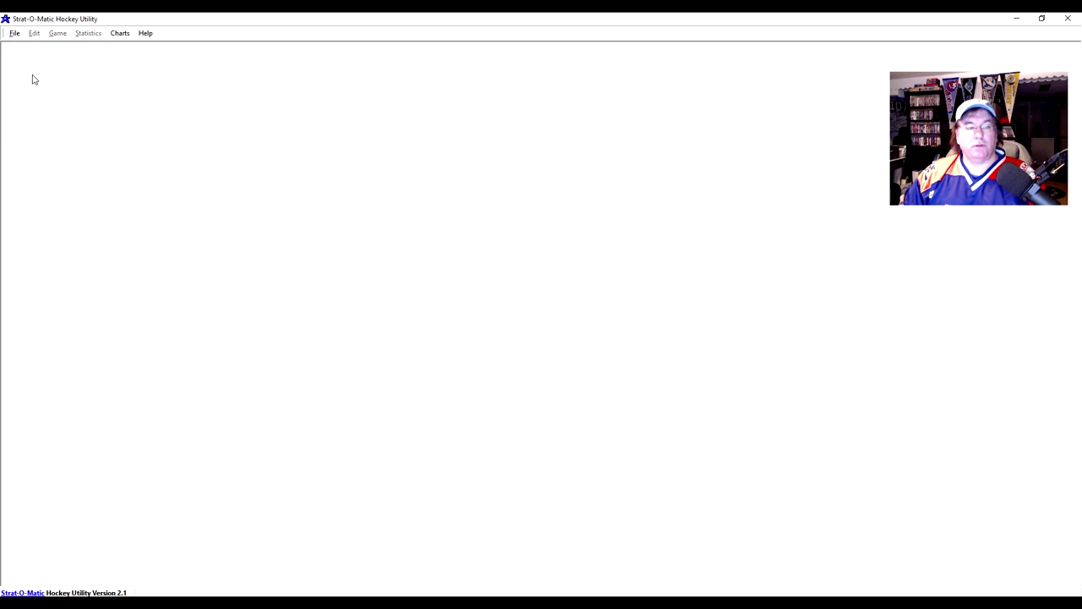